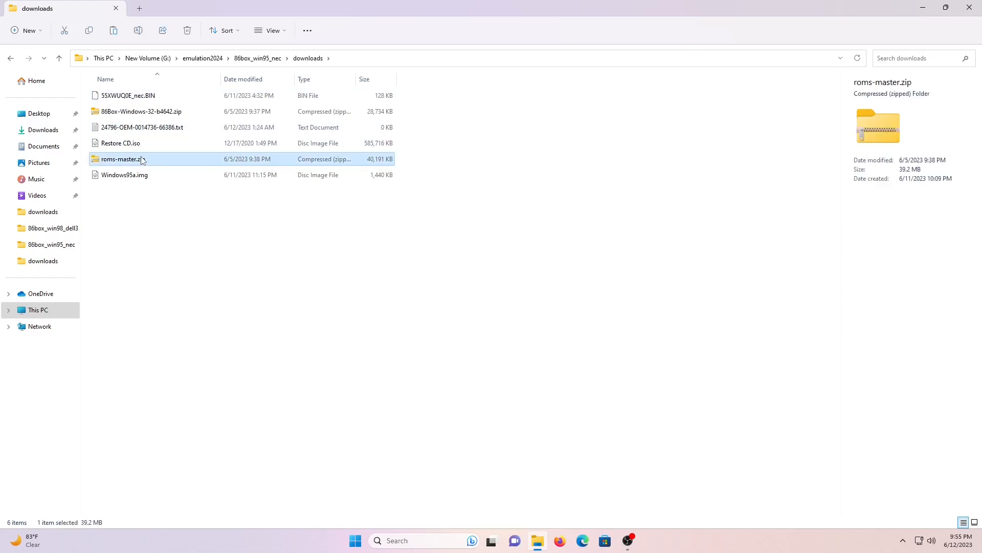
Copy the roms-master folder from roms-master.zip into 86box_win95_nec
{"action": "right_click", "coordinate": [129, 97]}
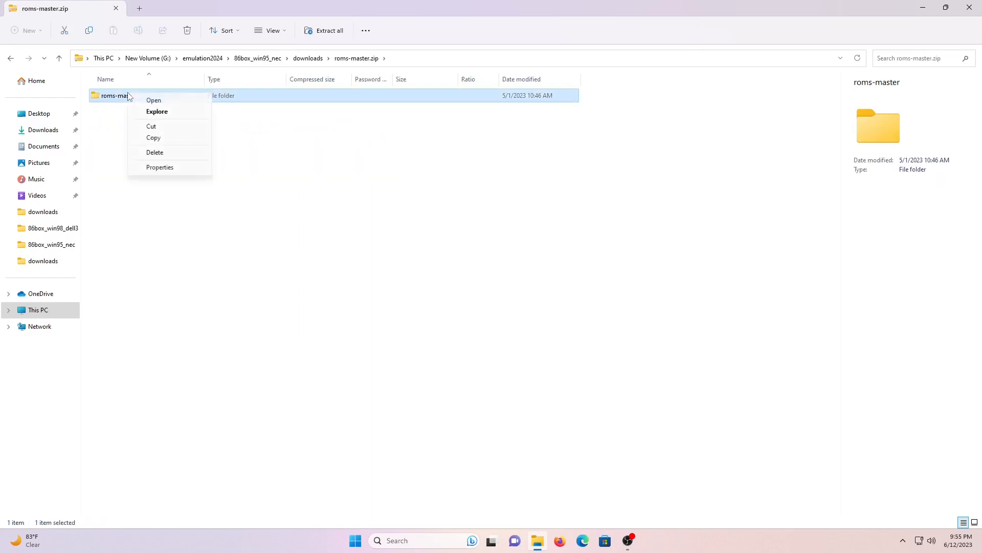
{"action": "left_click", "coordinate": [153, 137]}
{"action": "left_click", "coordinate": [261, 59]}
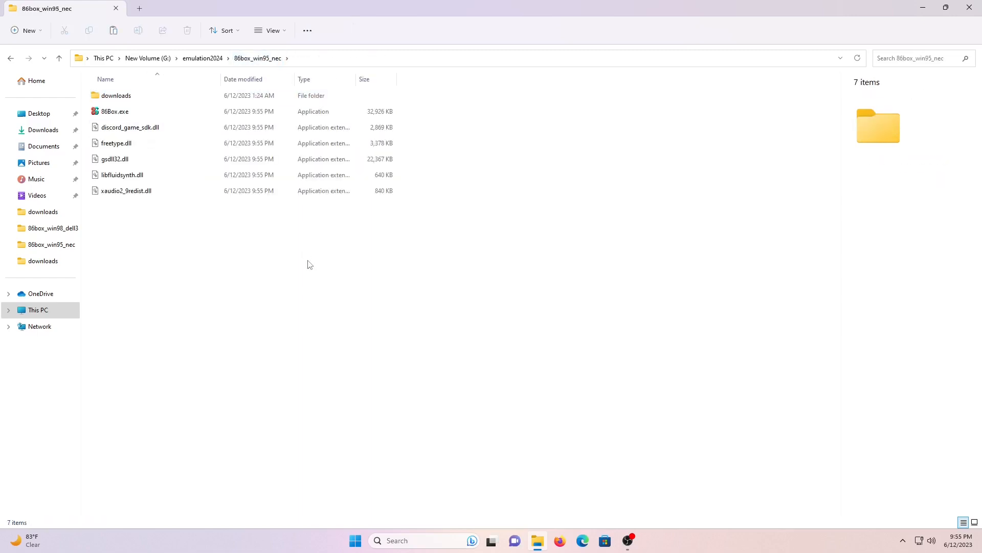
{"action": "key", "text": "ctrl+v"}
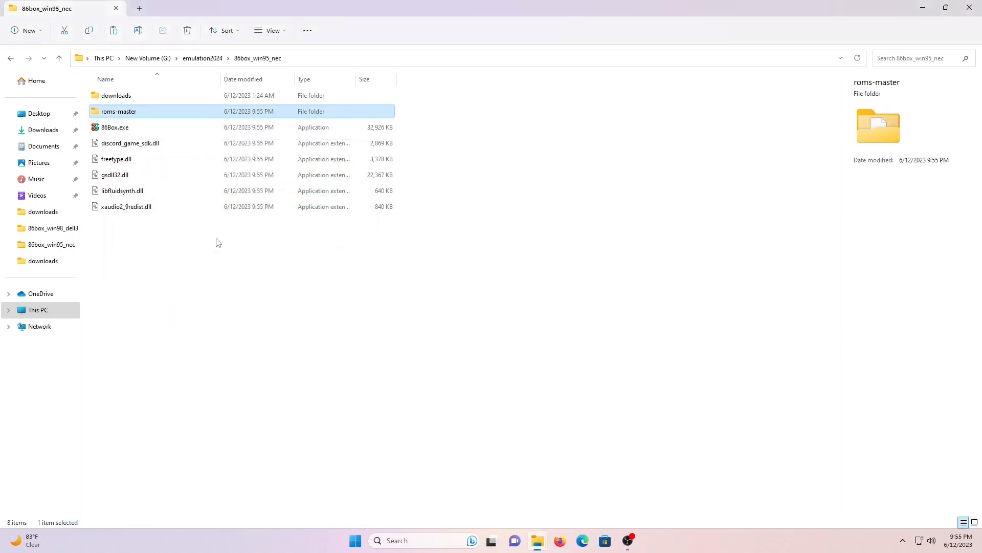
Rename the pasted folder to roms, then select 55XWUQ0E_nec.BIN in the downloads folder
{"action": "left_click", "coordinate": [137, 115]}
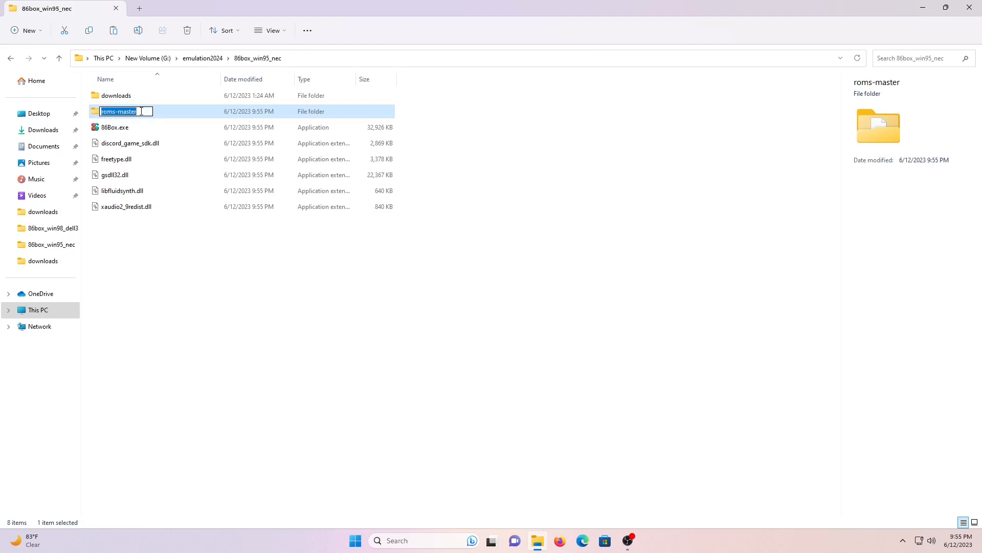
{"action": "left_click", "coordinate": [143, 111]}
{"action": "key", "text": "BackSpace"}
{"action": "key", "text": "BackSpace"}
{"action": "key", "text": "BackSpace"}
{"action": "key", "text": "Return"}
{"action": "left_click", "coordinate": [132, 103]}
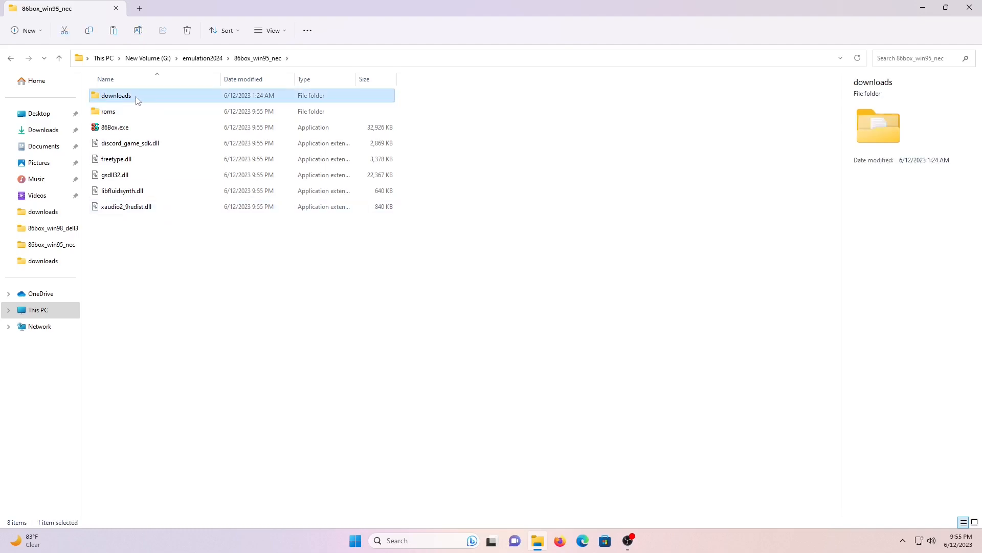
{"action": "double_click", "coordinate": [137, 100]}
{"action": "left_click", "coordinate": [134, 101]}
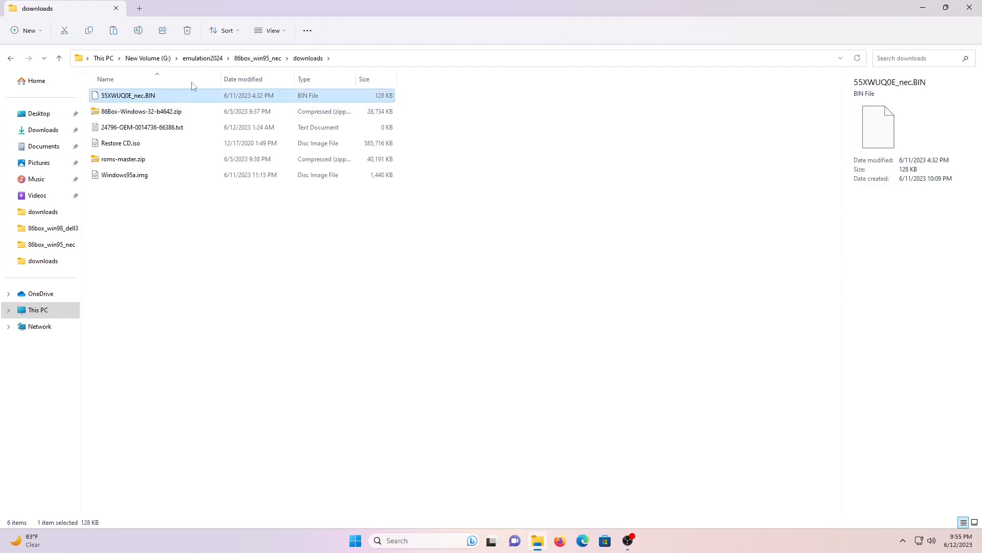
Replace 55XWUQ0E.BIN in roms\machines\430vx with the NEC ROM, renamed to 55XWUQ0E.BIN
{"action": "left_click", "coordinate": [271, 58]}
{"action": "double_click", "coordinate": [154, 114]}
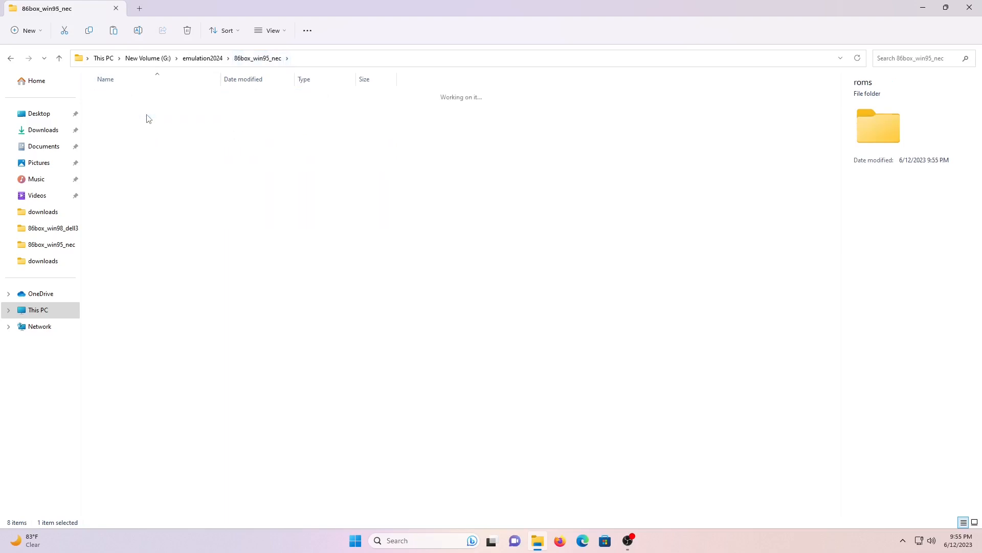
{"action": "double_click", "coordinate": [128, 158]}
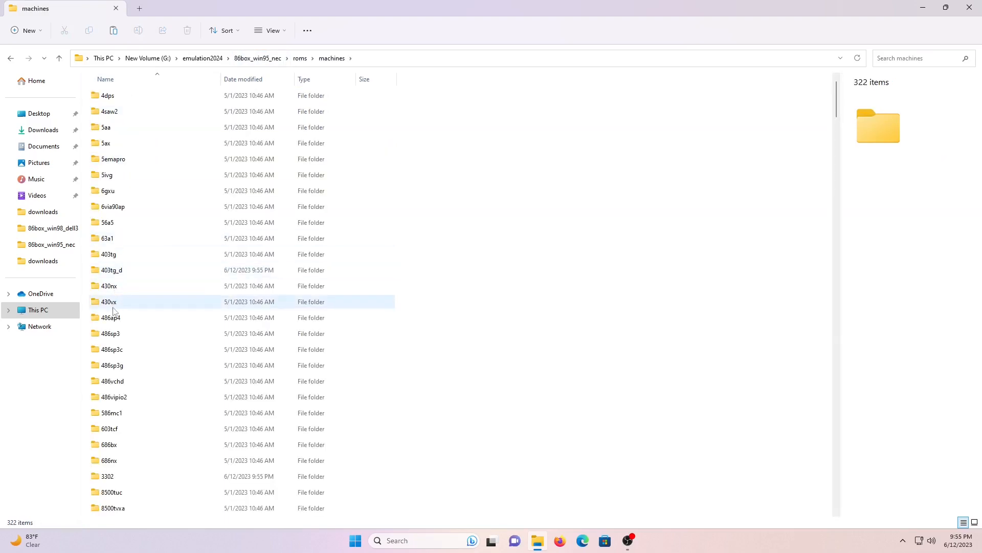
{"action": "double_click", "coordinate": [113, 306]}
{"action": "key", "text": "ctrl+v"}
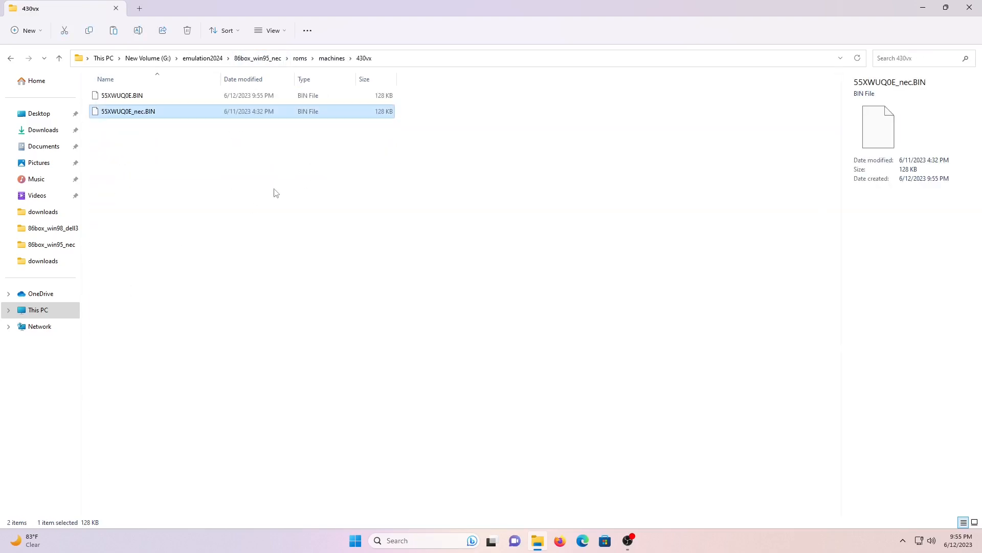
{"action": "left_click", "coordinate": [137, 99]}
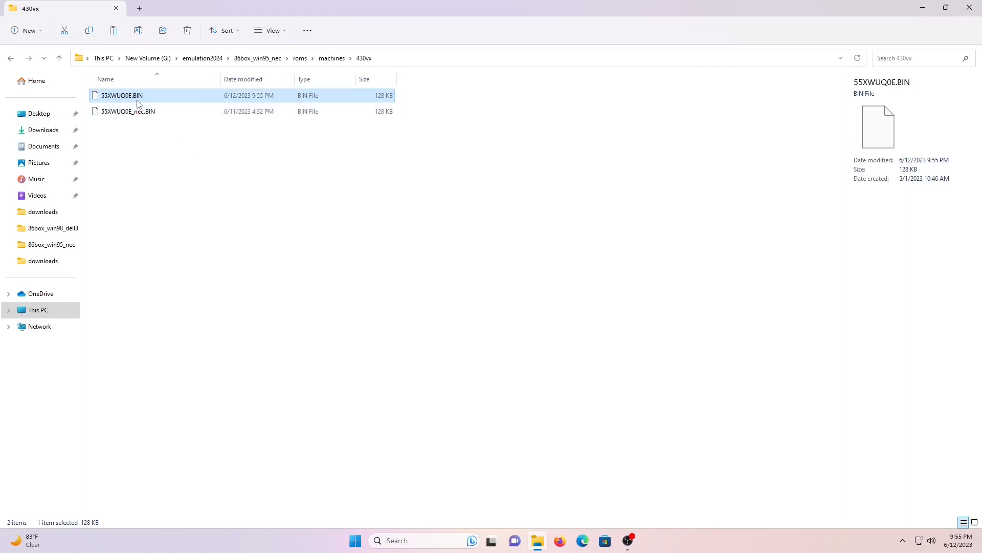
{"action": "key", "text": "Delete"}
{"action": "left_click", "coordinate": [141, 97]}
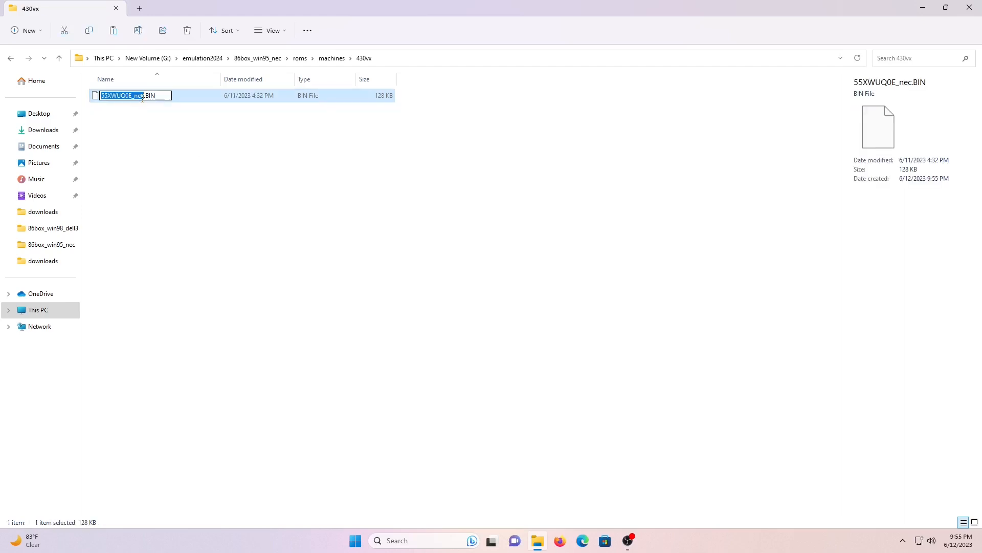
{"action": "key", "text": "Right"}
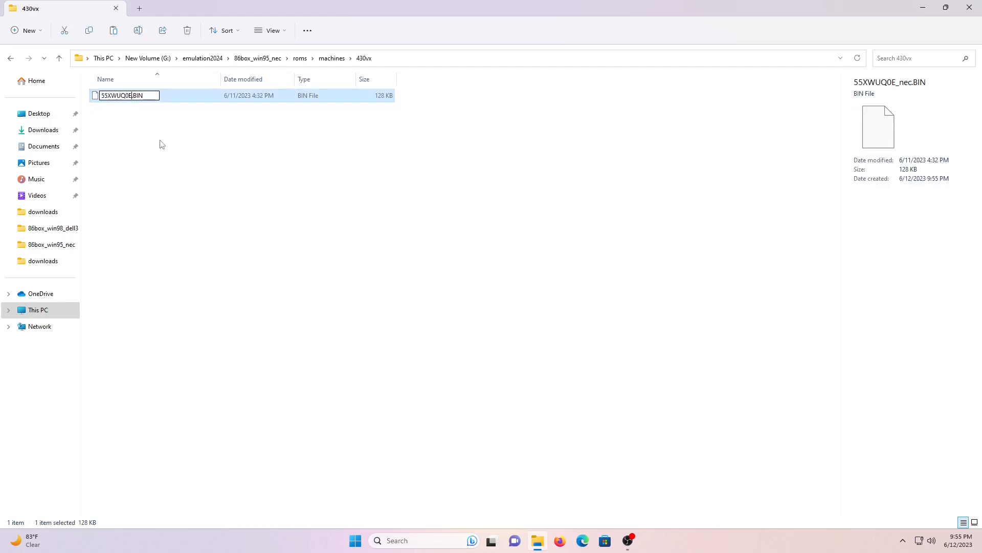
{"action": "left_click", "coordinate": [162, 143]}
Move the product-key text file, Restore CD.iso and Windows95a.img from downloads into 86box_win95_nec
{"action": "left_click", "coordinate": [257, 58]}
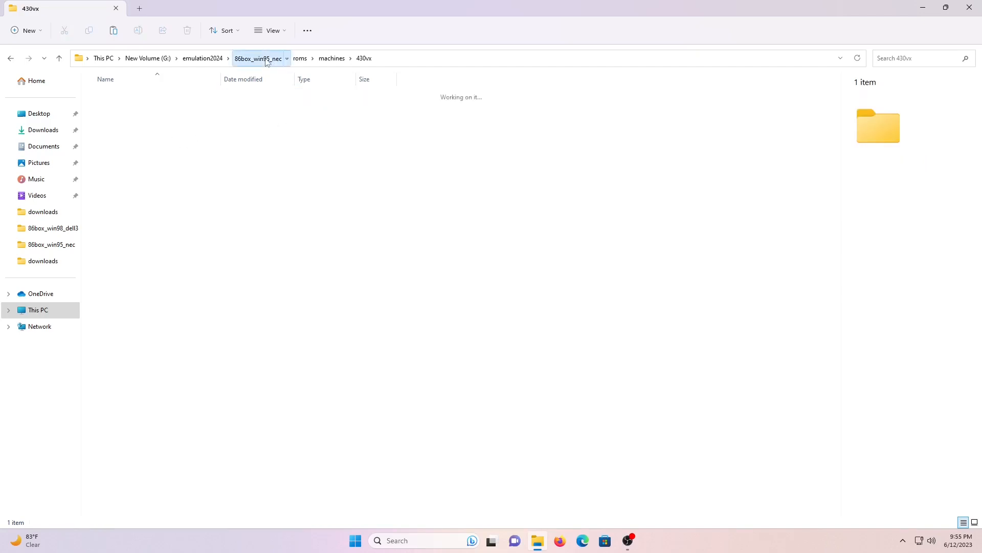
{"action": "double_click", "coordinate": [120, 101]}
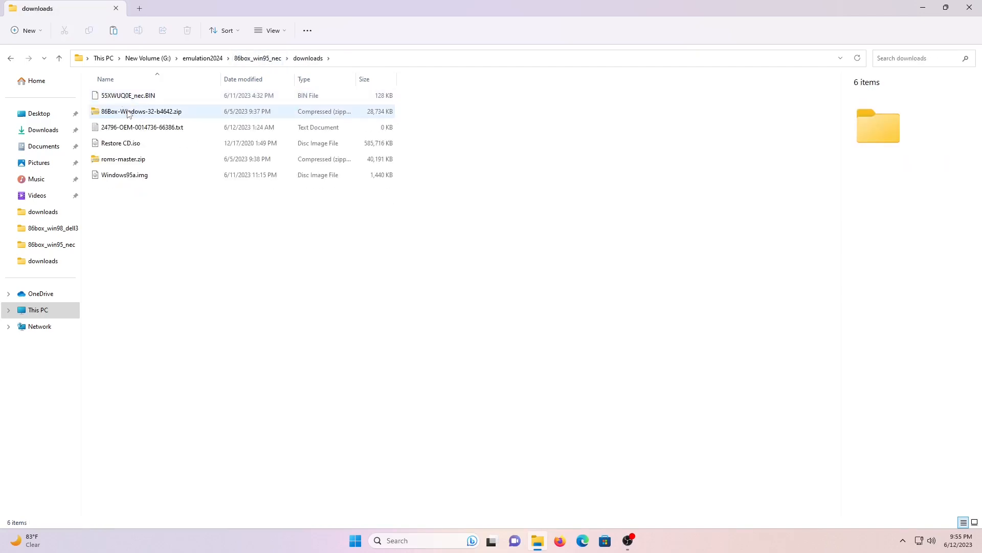
{"action": "left_click", "coordinate": [128, 132]}
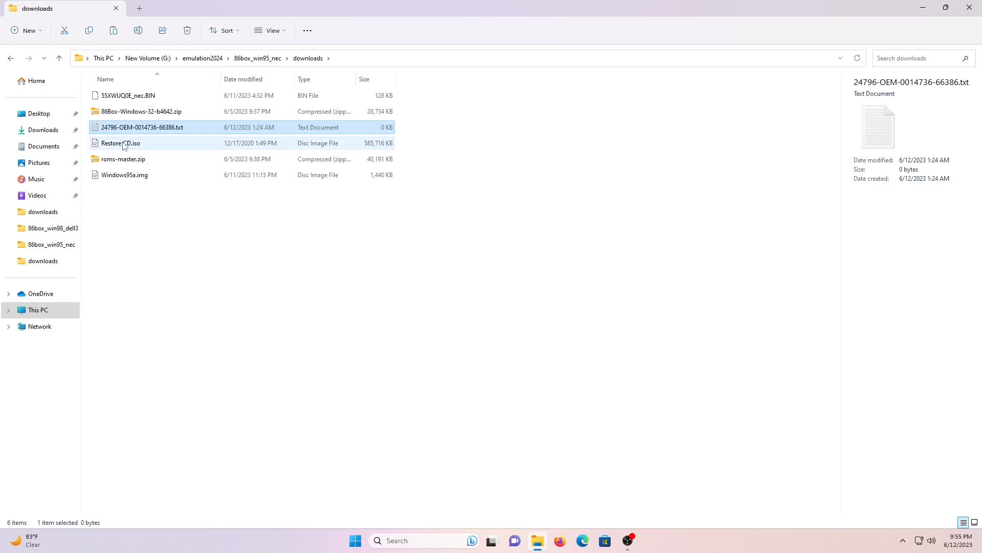
{"action": "left_click", "coordinate": [117, 177], "text": "ctrl"}
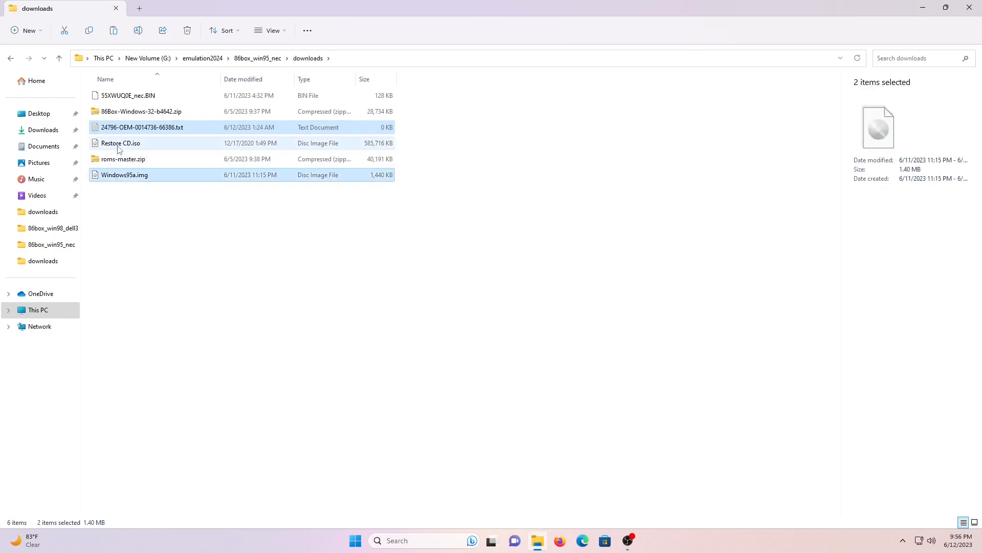
{"action": "left_click", "coordinate": [118, 144], "text": "ctrl"}
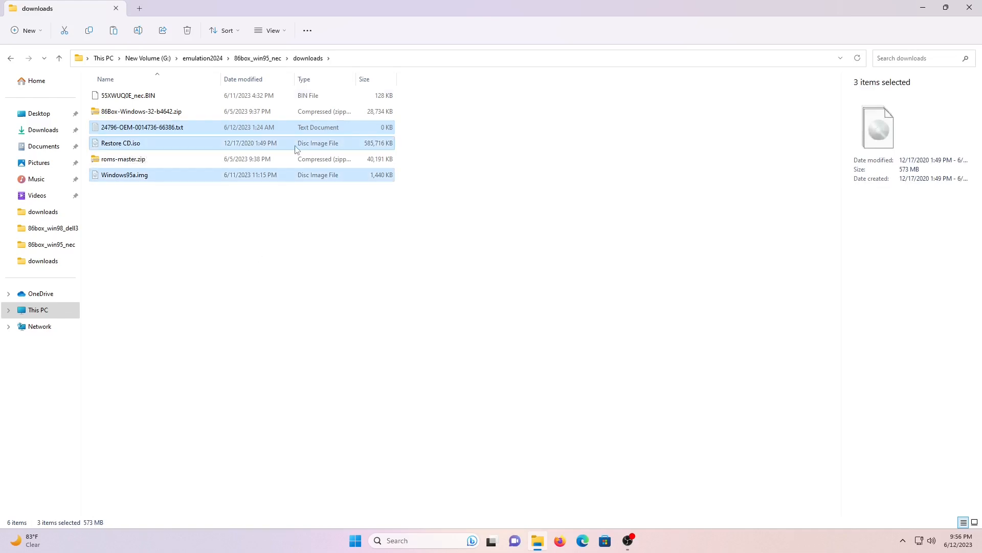
{"action": "left_click", "coordinate": [266, 58]}
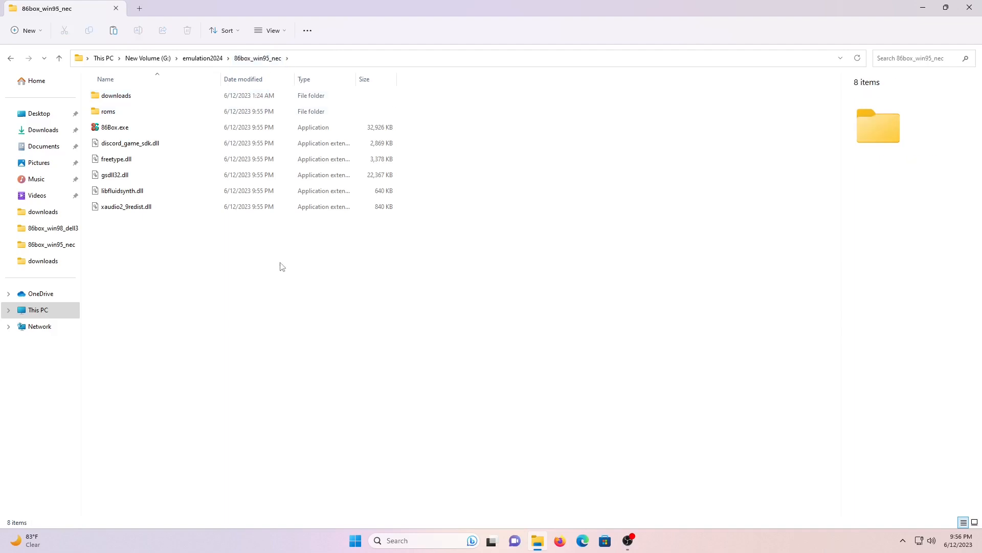
{"action": "key", "text": "ctrl+v"}
{"action": "left_click", "coordinate": [183, 343]}
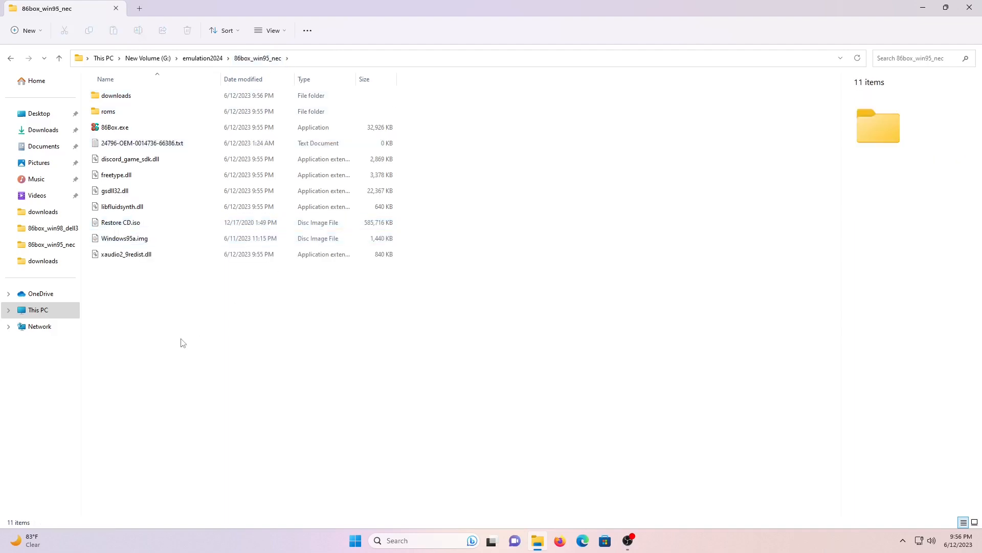
Mount Restore CD.iso and copy its BOOT.IMG into 86box_win95_nec
{"action": "right_click", "coordinate": [118, 228]}
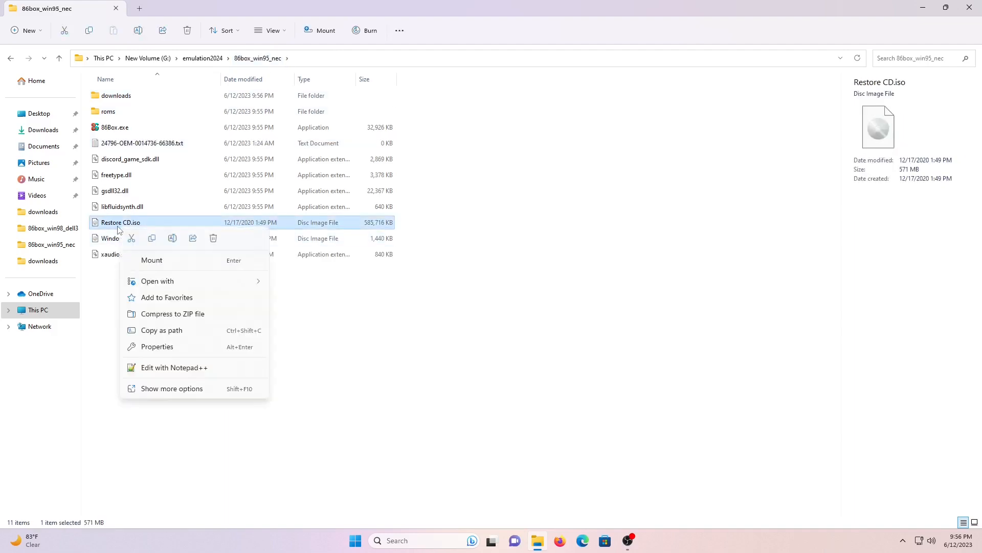
{"action": "left_click", "coordinate": [172, 265]}
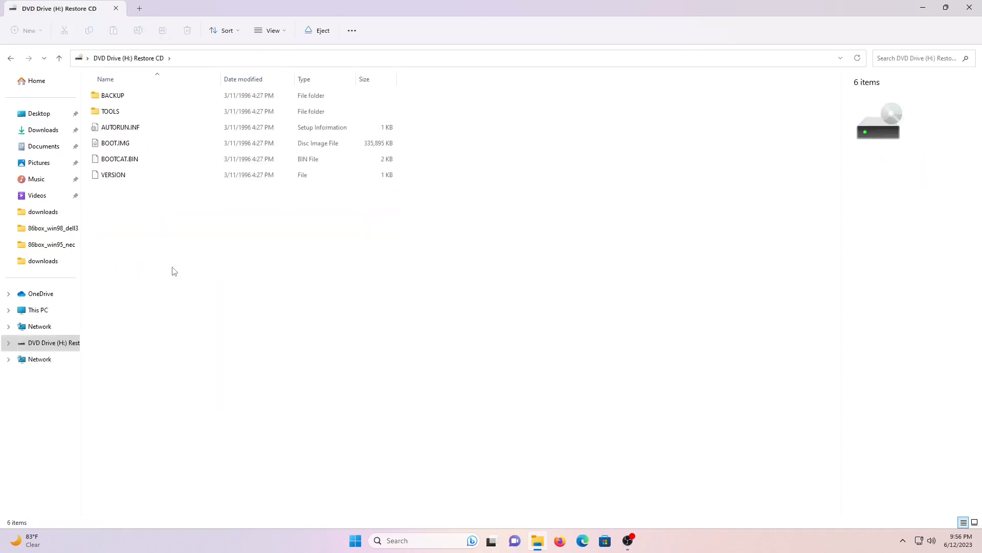
{"action": "left_click", "coordinate": [118, 146]}
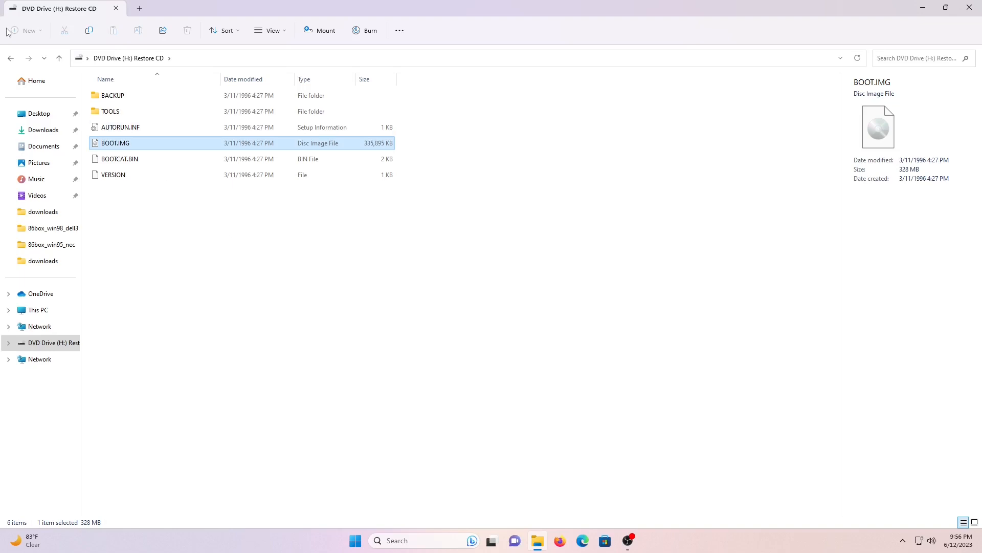
{"action": "left_click", "coordinate": [11, 60]}
{"action": "left_click", "coordinate": [246, 330]}
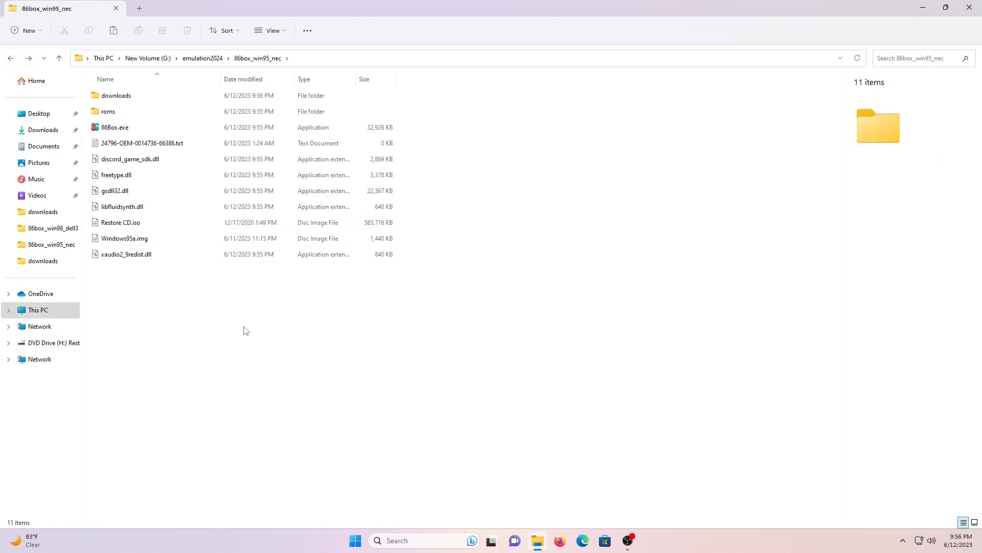
{"action": "key", "text": "ctrl+v"}
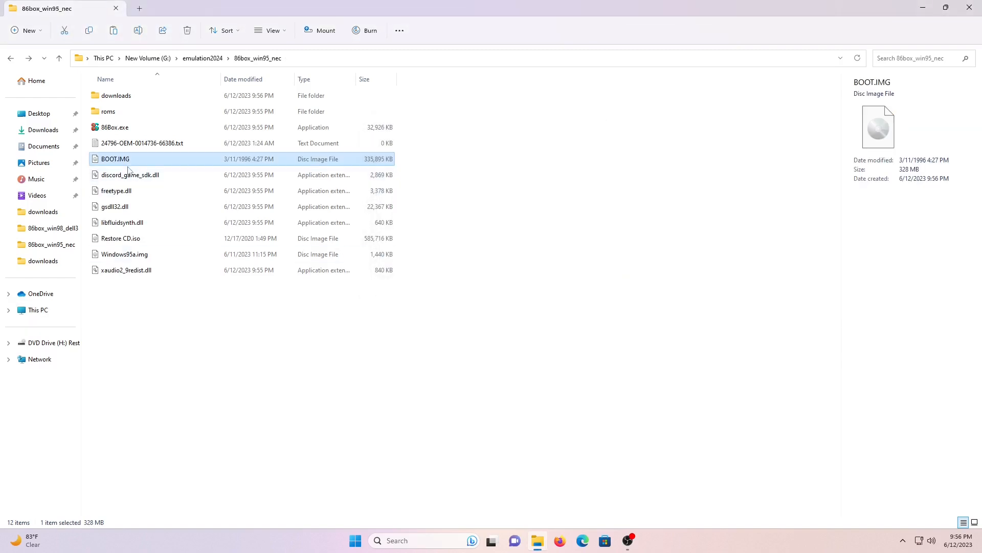
Open BOOT.IMG as an archive in 7-Zip
{"action": "right_click", "coordinate": [128, 162]}
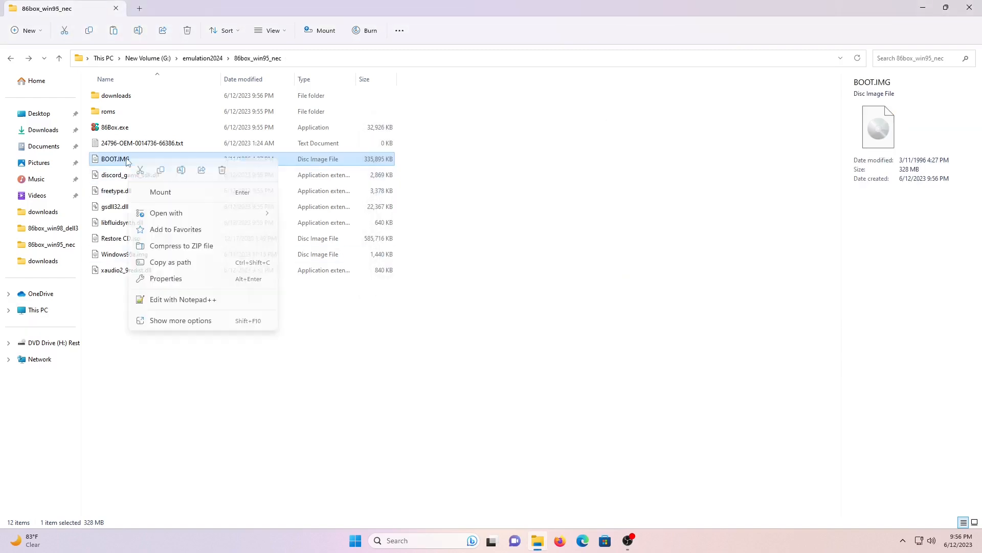
{"action": "left_click", "coordinate": [228, 323]}
{"action": "mouse_move", "coordinate": [335, 149]}
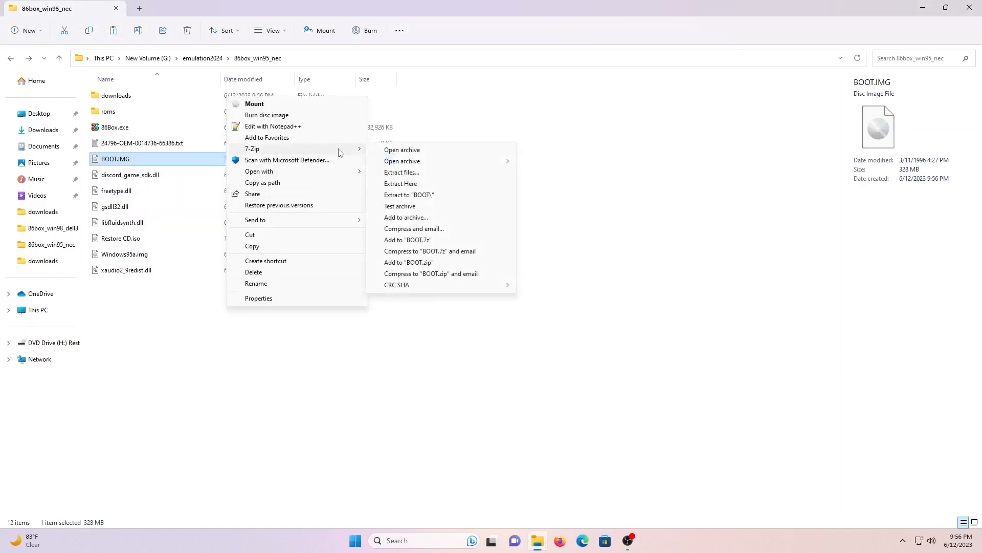
{"action": "left_click", "coordinate": [395, 150]}
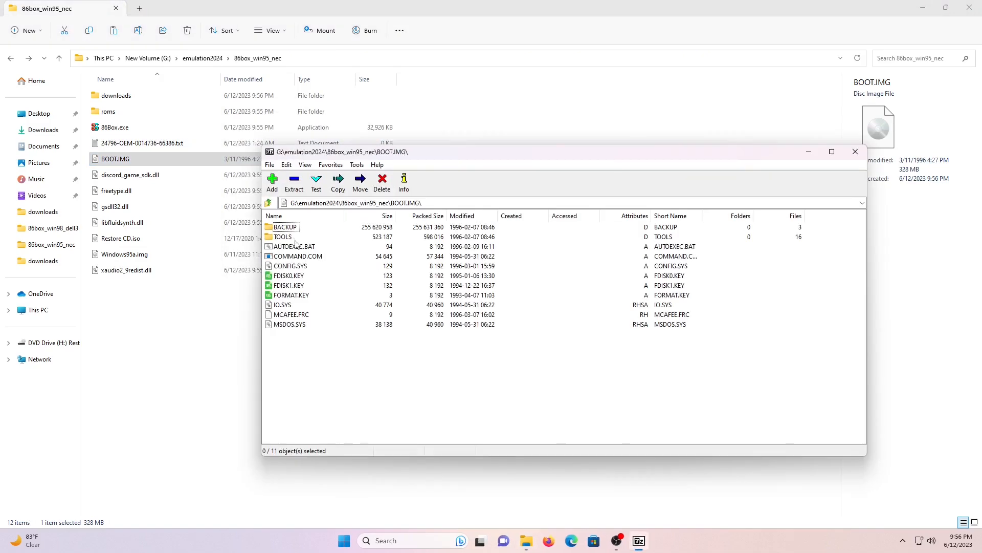
Drag Y10000.EXE and Z10000.EXE from the BACKUP folder into 86box_win95_nec, then close 7-Zip
{"action": "left_click", "coordinate": [290, 228]}
{"action": "double_click", "coordinate": [290, 228]}
{"action": "left_click_drag", "start_coordinate": [330, 285], "coordinate": [283, 241]}
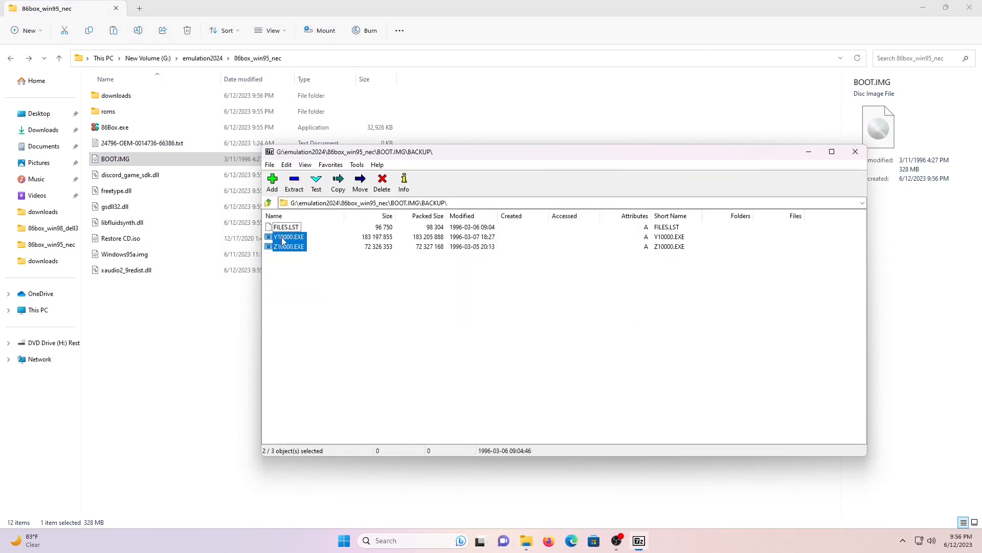
{"action": "left_click_drag", "start_coordinate": [225, 310], "coordinate": [195, 338]}
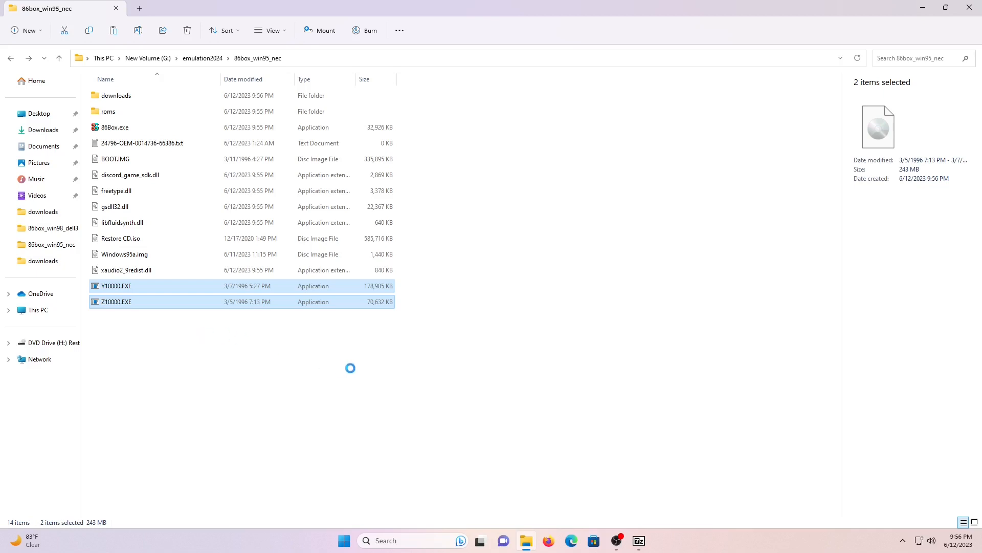
{"action": "left_click", "coordinate": [352, 372]}
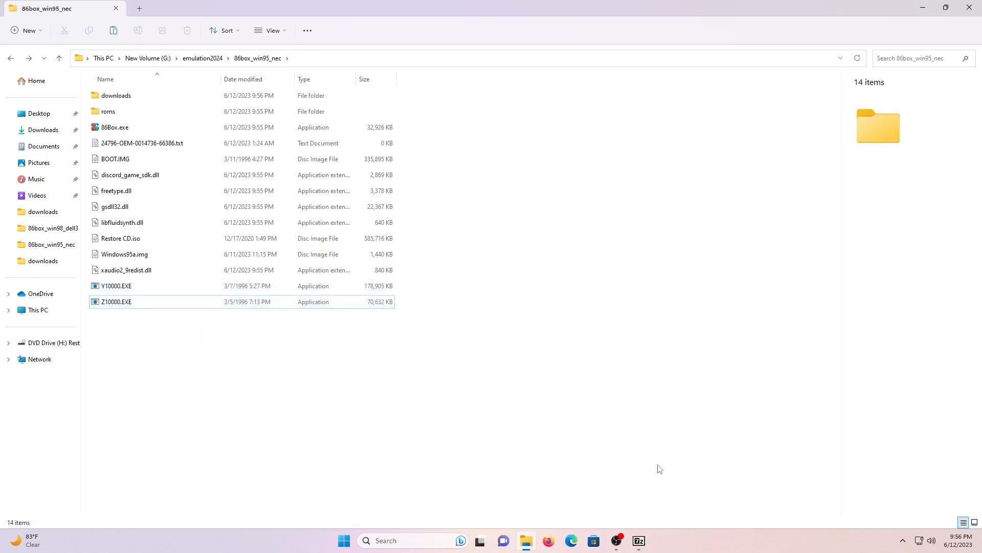
{"action": "left_click", "coordinate": [639, 540]}
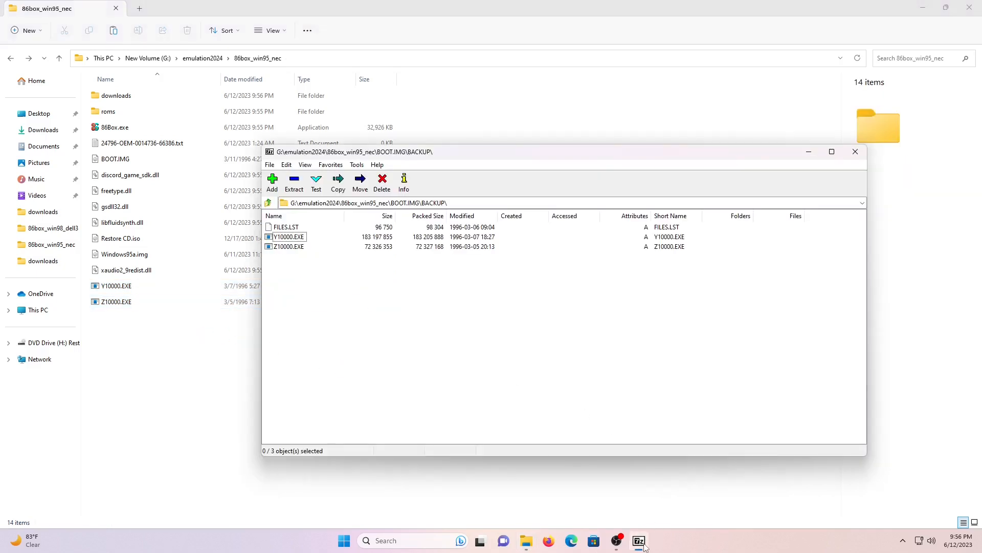
{"action": "left_click", "coordinate": [854, 151]}
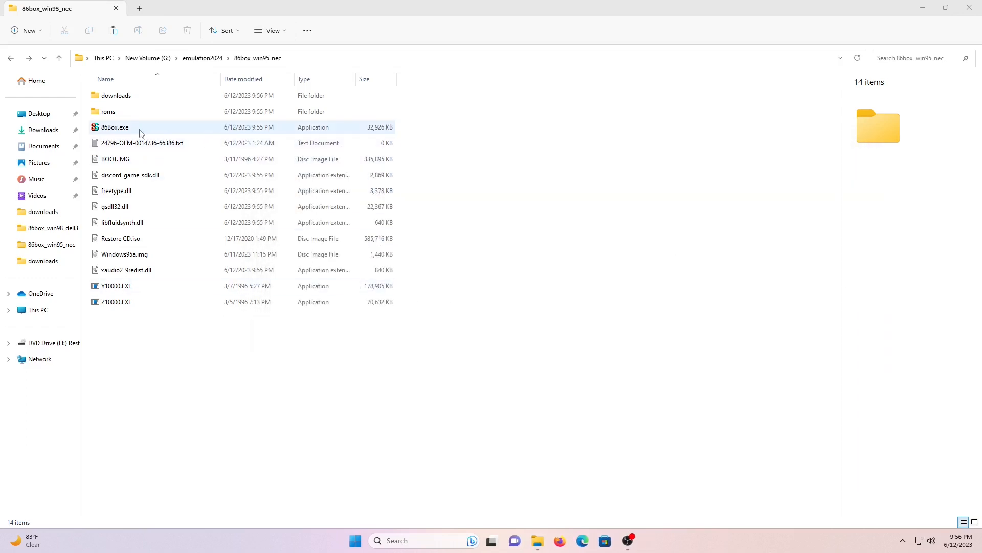
Eject the mounted Restore CD and launch 86Box.exe, allowing it past the SmartScreen warning
{"action": "right_click", "coordinate": [62, 347]}
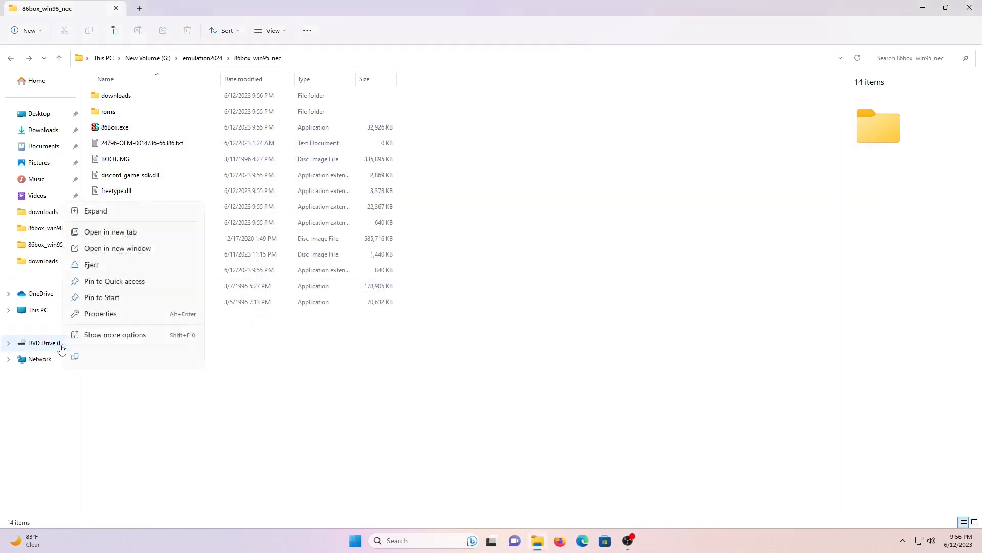
{"action": "left_click", "coordinate": [108, 265]}
{"action": "double_click", "coordinate": [112, 131]}
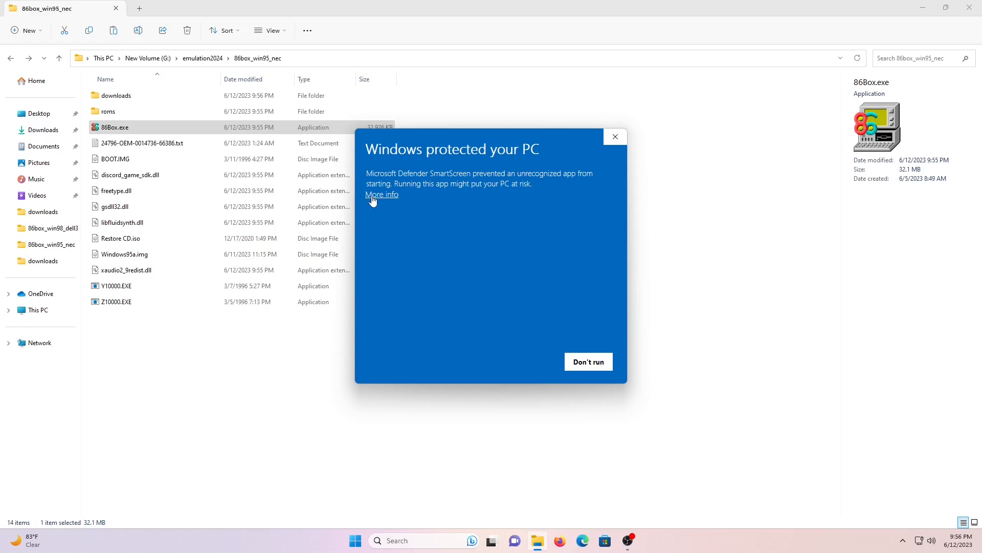
{"action": "left_click", "coordinate": [381, 195]}
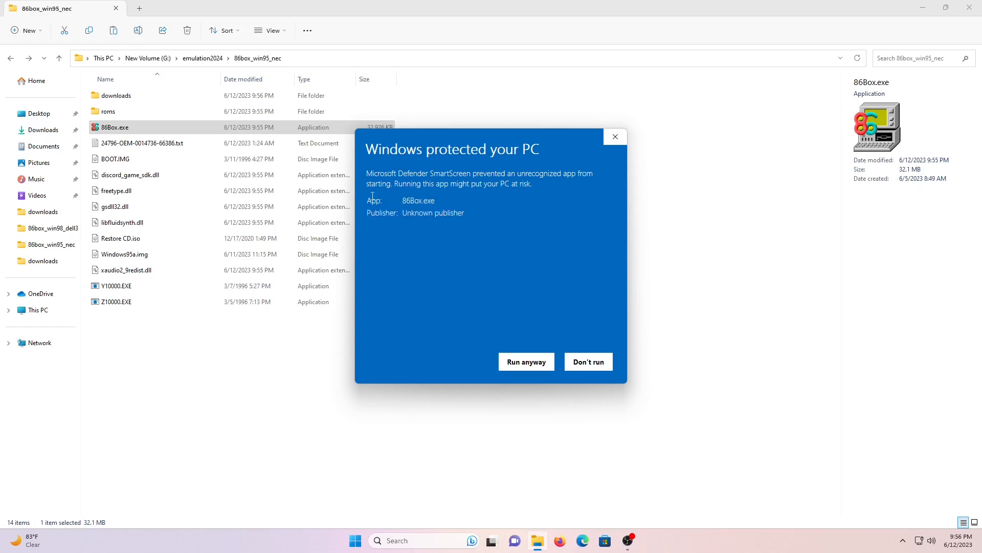
{"action": "left_click", "coordinate": [527, 363]}
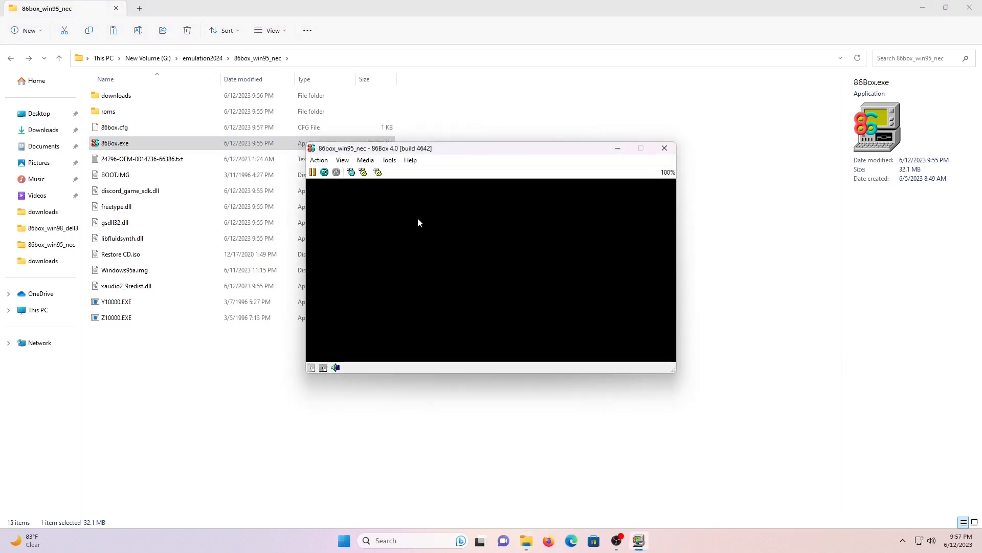
In 86Box Settings, set the machine to Socket 7 (Dual Voltage) [i430VX] Shuttle HOT-557
{"action": "left_click", "coordinate": [389, 160]}
{"action": "left_click", "coordinate": [395, 173]}
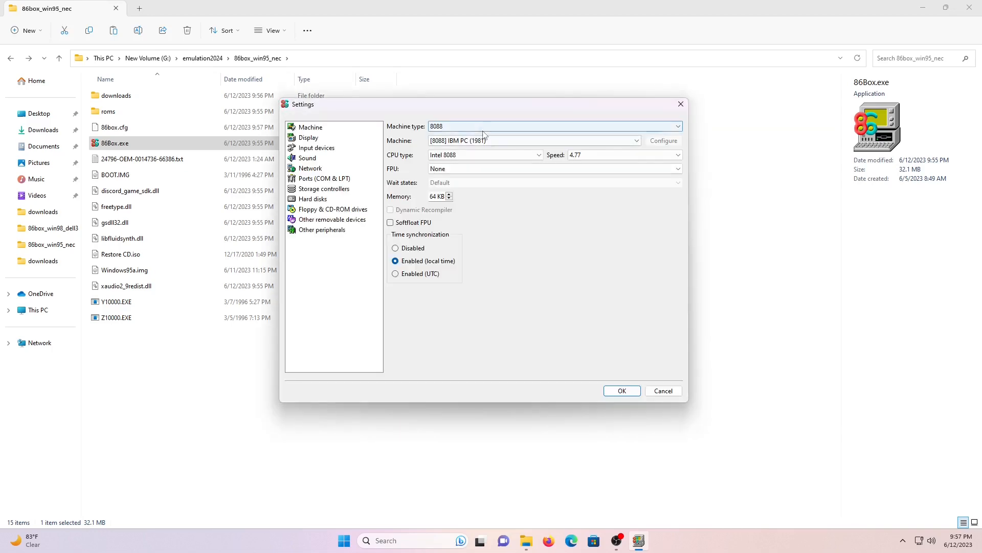
{"action": "left_click", "coordinate": [486, 127]}
{"action": "scroll", "coordinate": [529, 163], "scroll_direction": "down", "scroll_amount": 3}
{"action": "left_click", "coordinate": [515, 196]}
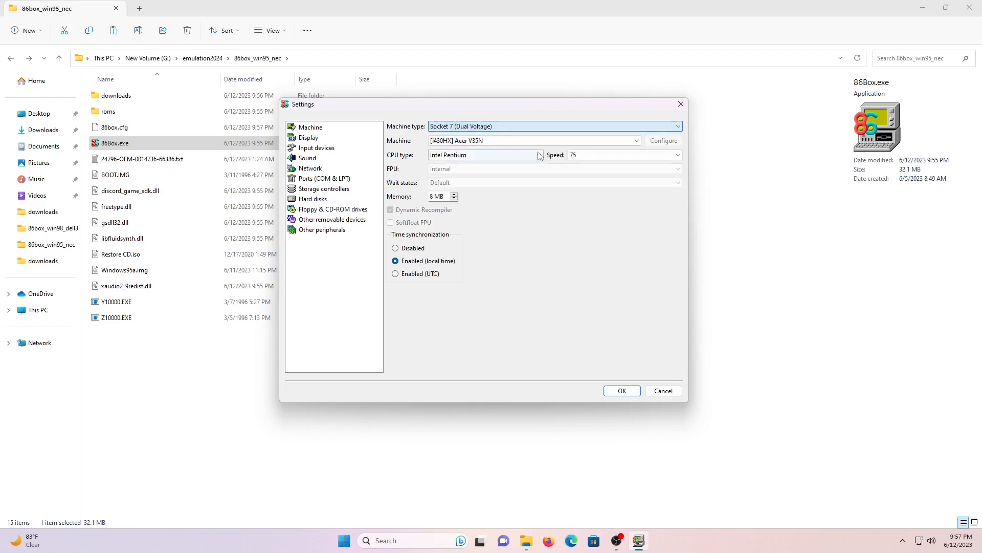
{"action": "left_click", "coordinate": [544, 141]}
{"action": "scroll", "coordinate": [556, 185], "scroll_direction": "down", "scroll_amount": 3}
{"action": "scroll", "coordinate": [556, 184], "scroll_direction": "down", "scroll_amount": 1}
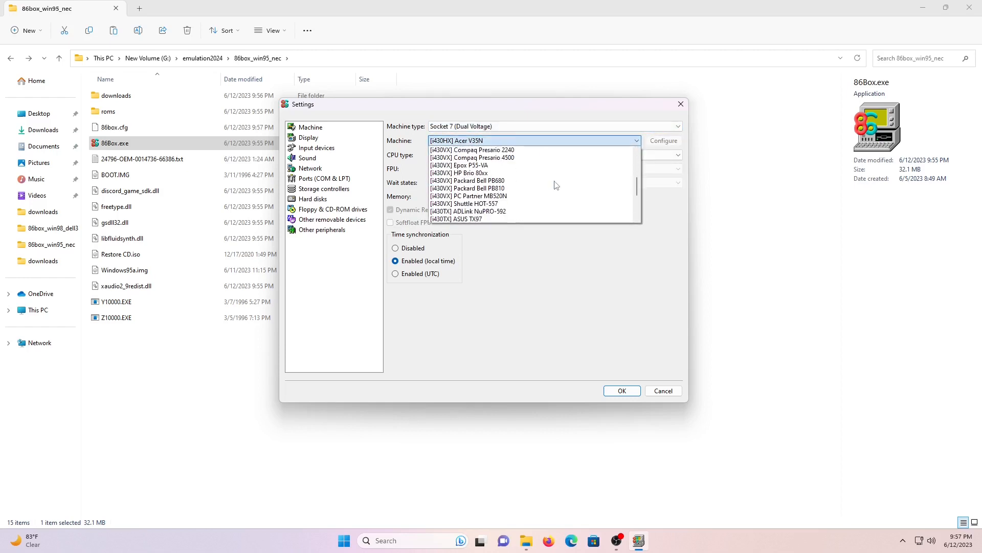
{"action": "scroll", "coordinate": [556, 185], "scroll_direction": "down", "scroll_amount": 1}
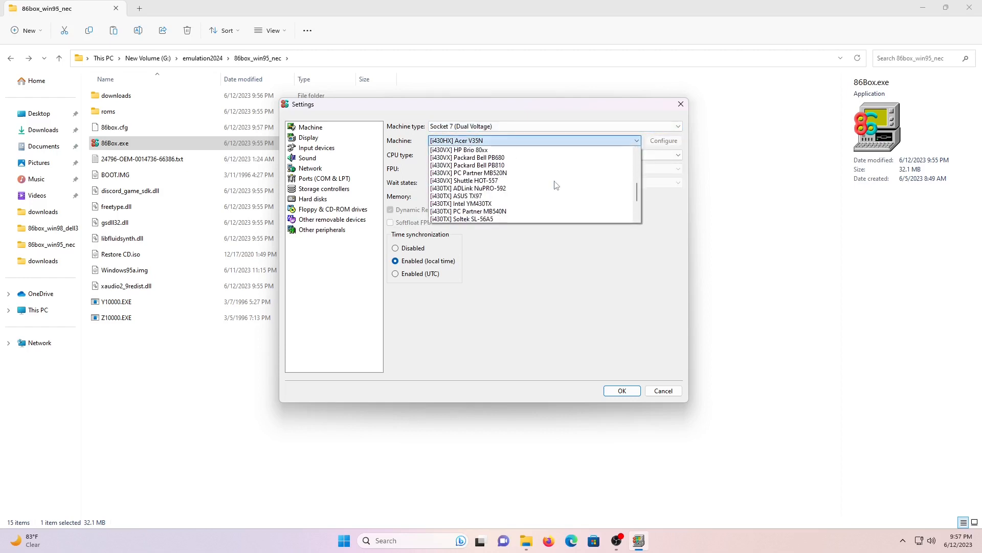
{"action": "left_click", "coordinate": [522, 181]}
Set the CPU to Intel Pentium at speed 120
{"action": "left_click", "coordinate": [604, 154]}
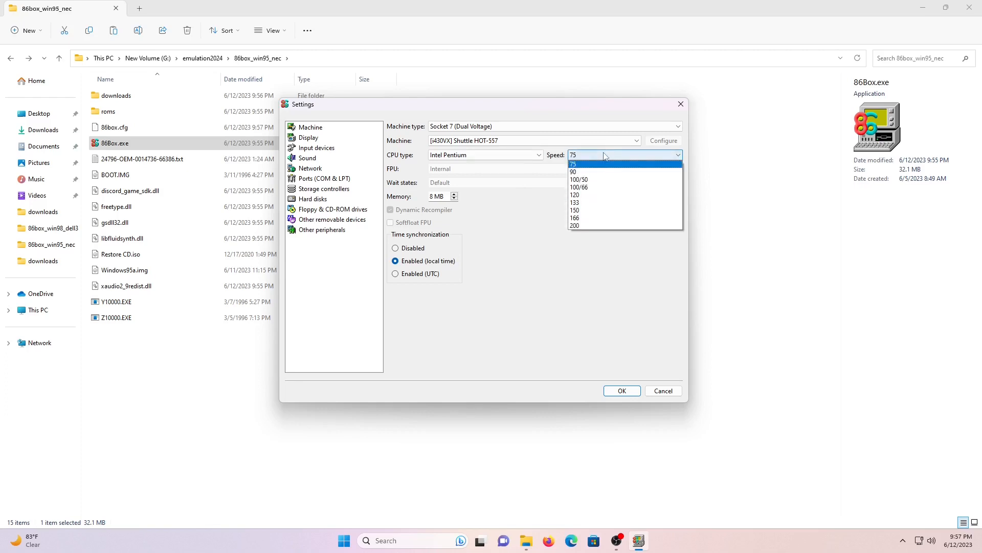
{"action": "left_click", "coordinate": [593, 199]}
{"action": "left_click", "coordinate": [516, 155]}
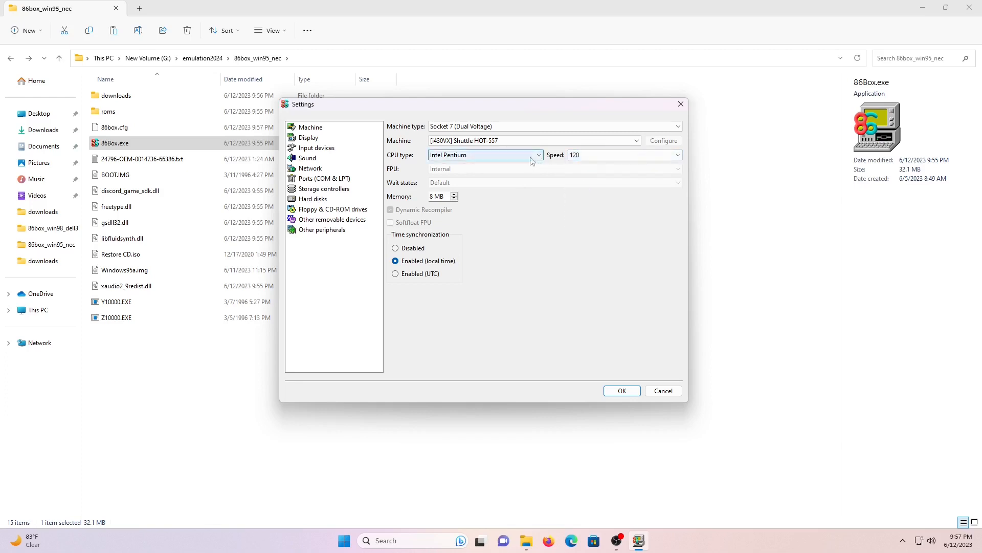
{"action": "left_click", "coordinate": [499, 165]}
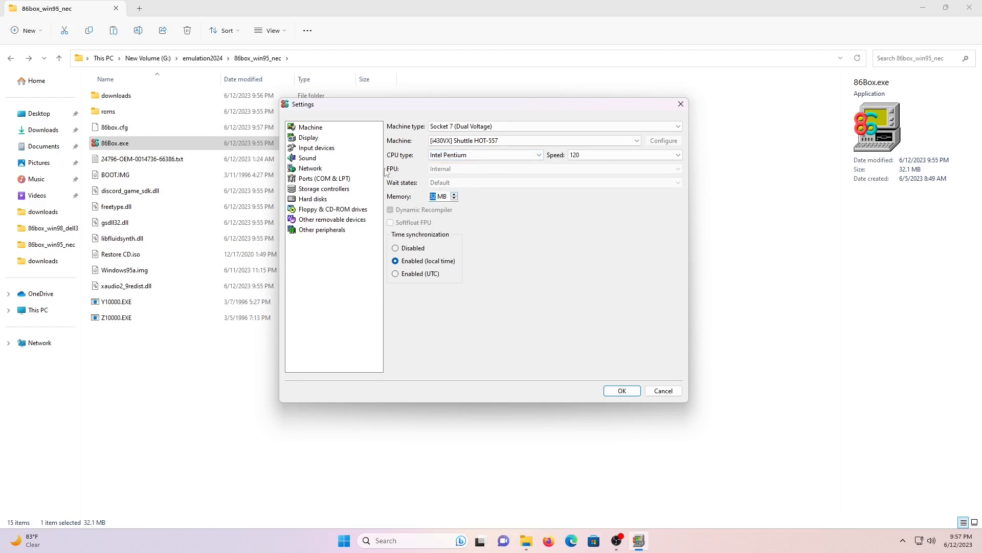
{"action": "left_click", "coordinate": [309, 137]}
Choose [PCI] S3 Trio64 (Phoenix) as the video card on the Display page
{"action": "left_click", "coordinate": [497, 137]}
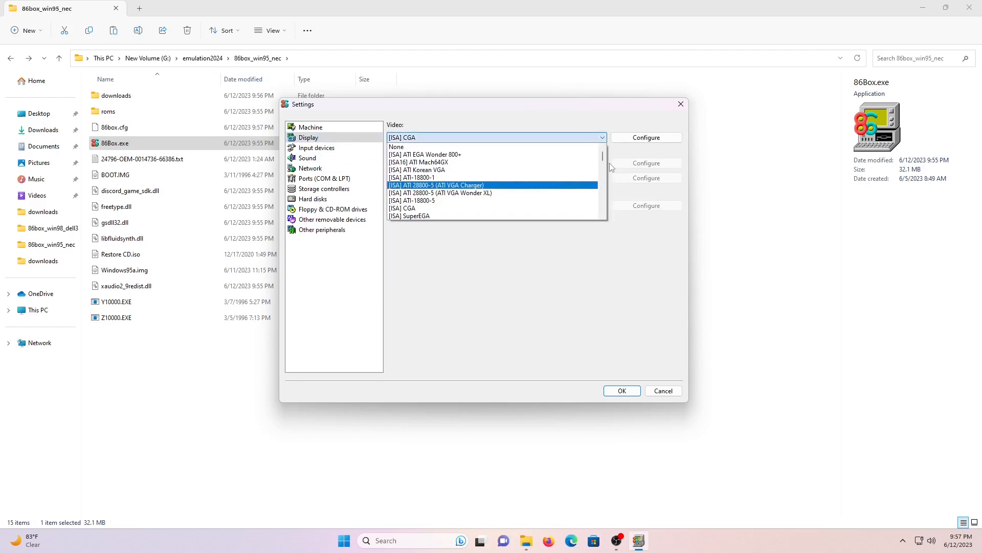
{"action": "scroll", "coordinate": [540, 210], "scroll_direction": "down", "scroll_amount": 15}
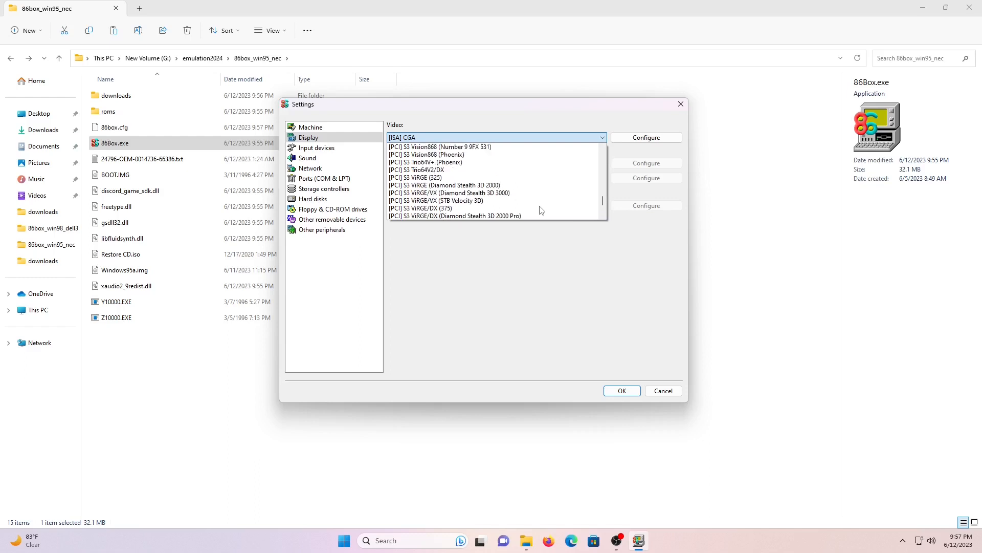
{"action": "scroll", "coordinate": [541, 210], "scroll_direction": "up", "scroll_amount": 5}
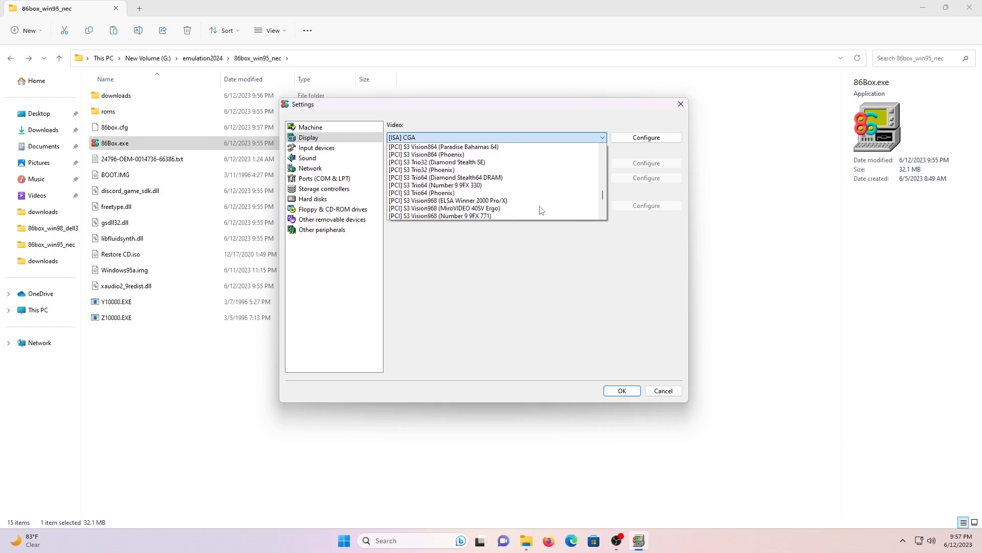
{"action": "left_click", "coordinate": [417, 193]}
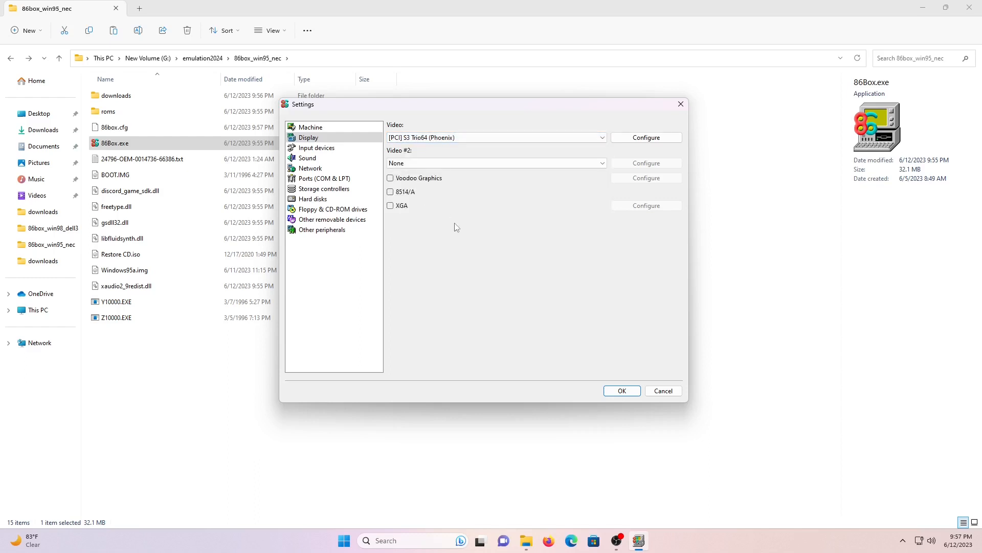
Set the mouse to Standard PS/2 Mouse and sound card #1 to Sound Blaster 16
{"action": "left_click", "coordinate": [317, 148]}
{"action": "left_click", "coordinate": [546, 127]}
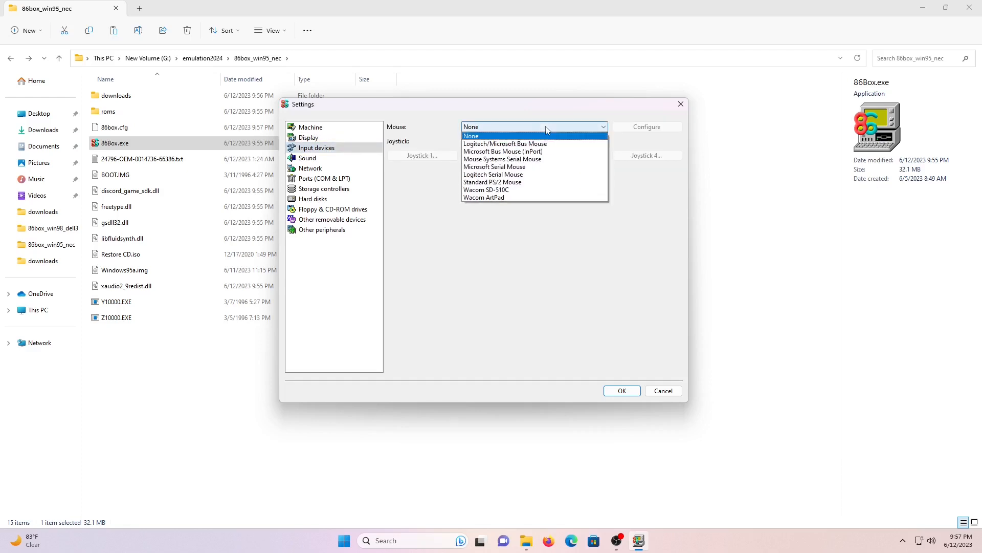
{"action": "left_click", "coordinate": [540, 182]}
{"action": "left_click", "coordinate": [318, 158]}
{"action": "left_click", "coordinate": [514, 127]}
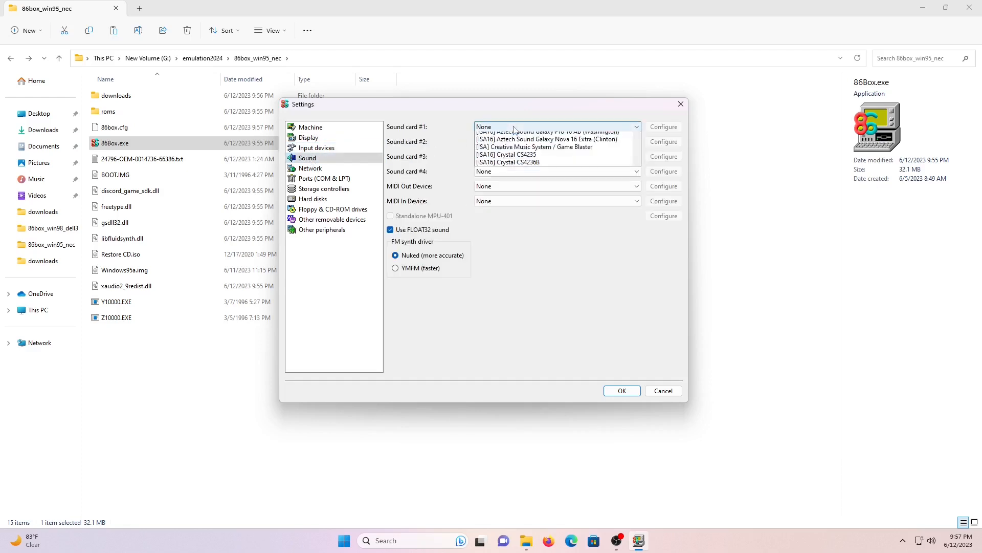
{"action": "scroll", "coordinate": [532, 169], "scroll_direction": "down", "scroll_amount": 2}
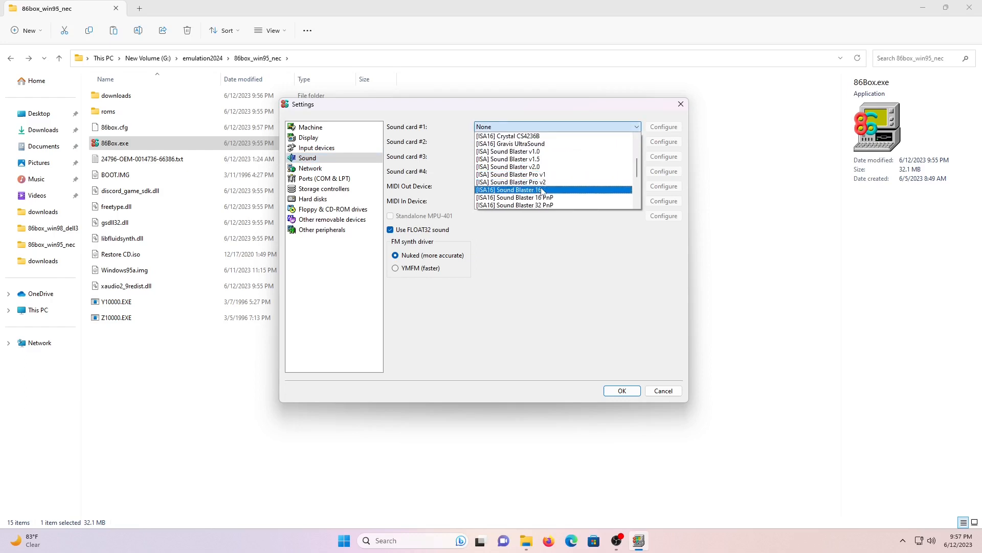
{"action": "left_click", "coordinate": [542, 190]}
Set networking to SLiRP mode with an AMD PCnet-FAST III adapter
{"action": "left_click", "coordinate": [310, 168]}
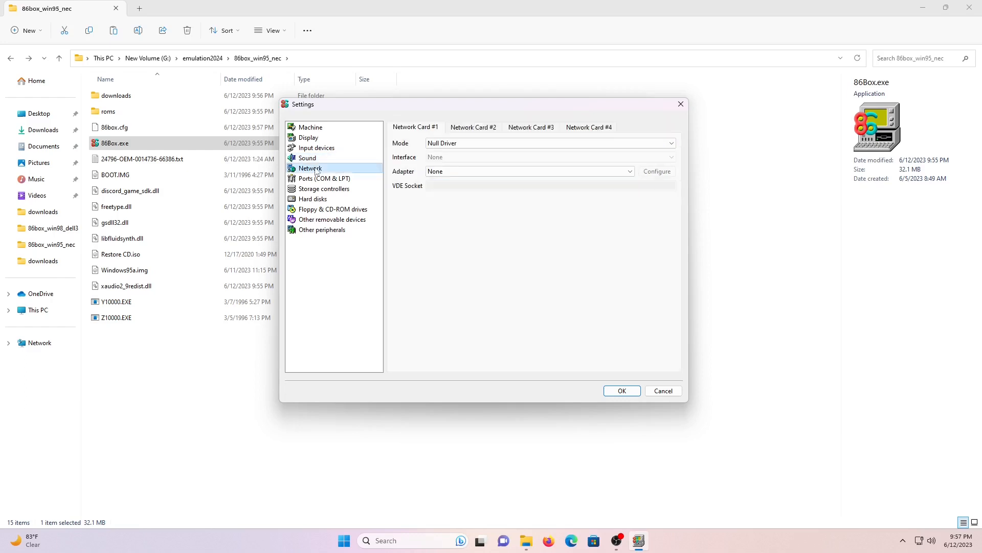
{"action": "left_click", "coordinate": [501, 145]}
{"action": "left_click", "coordinate": [494, 160]}
{"action": "left_click", "coordinate": [499, 172]}
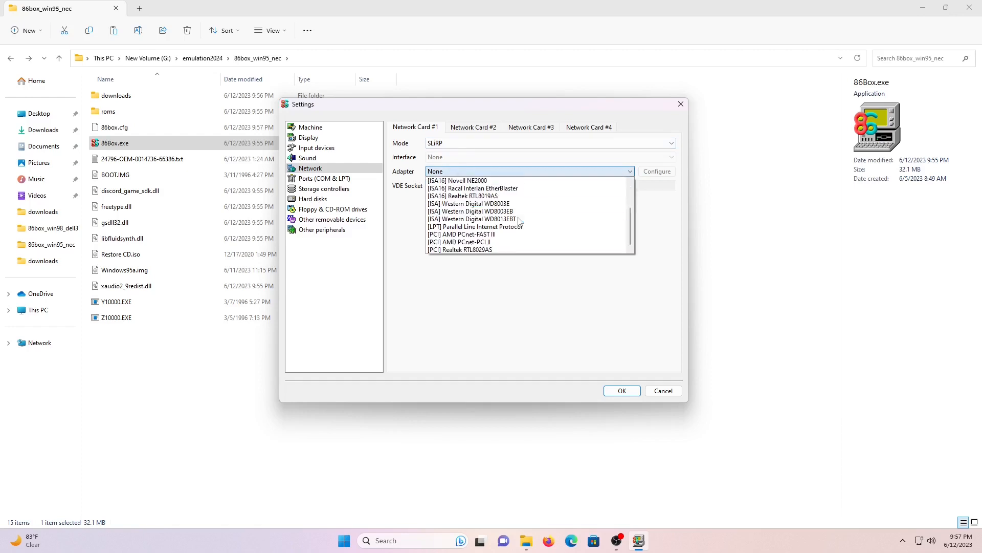
{"action": "left_click", "coordinate": [493, 240]}
Set the hard disk controller to the internal controller
{"action": "left_click", "coordinate": [331, 180]}
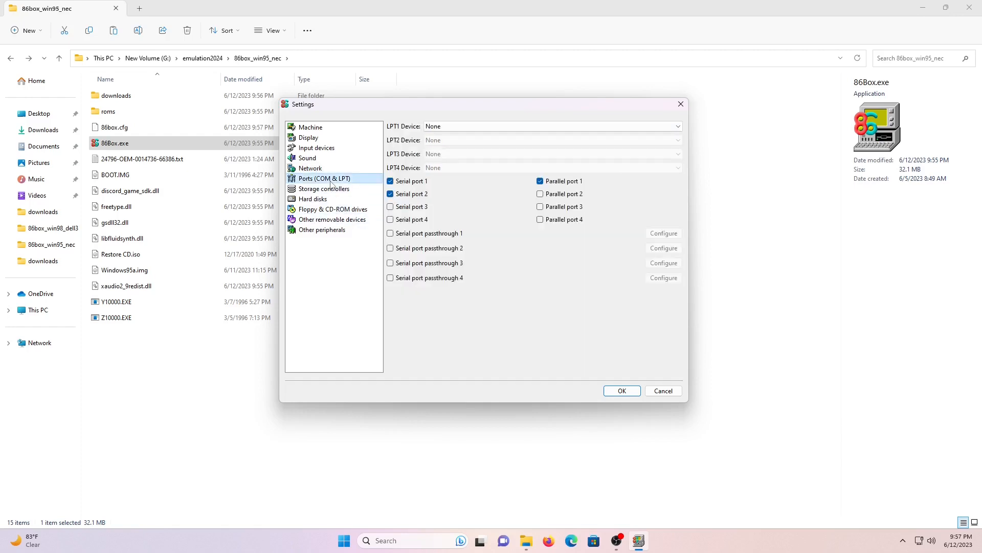
{"action": "left_click", "coordinate": [323, 189]}
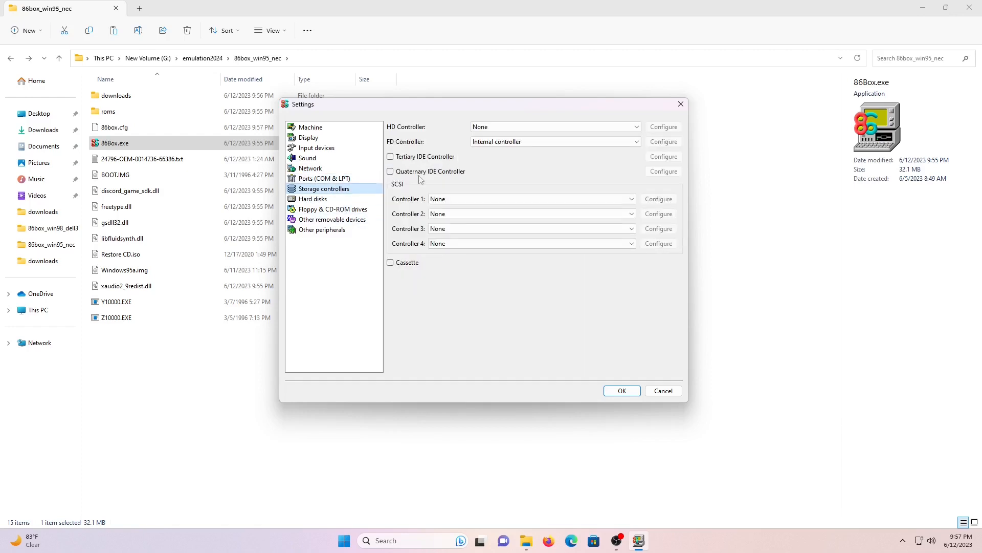
{"action": "left_click", "coordinate": [514, 128]}
{"action": "left_click", "coordinate": [512, 144]}
{"action": "left_click", "coordinate": [313, 198]}
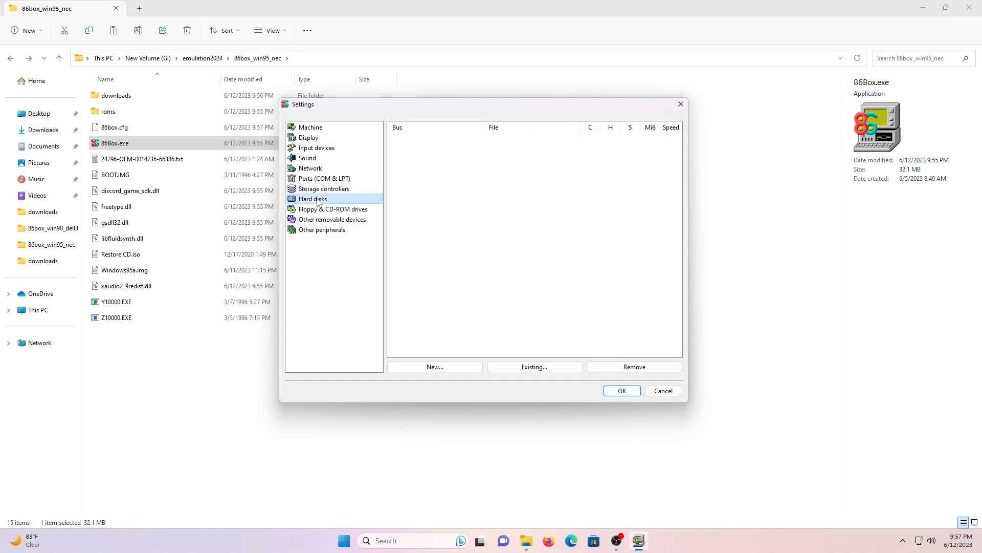
Create win95_nec_1gb.vhd as a new 1024 MB dynamic-size VHD on IDE 0:0
{"action": "left_click", "coordinate": [453, 366]}
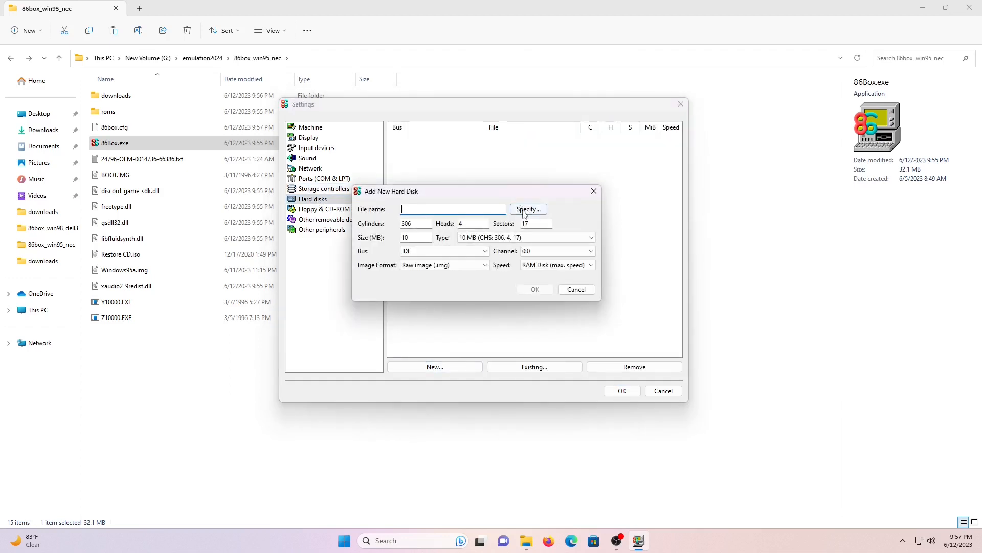
{"action": "left_click", "coordinate": [526, 209]}
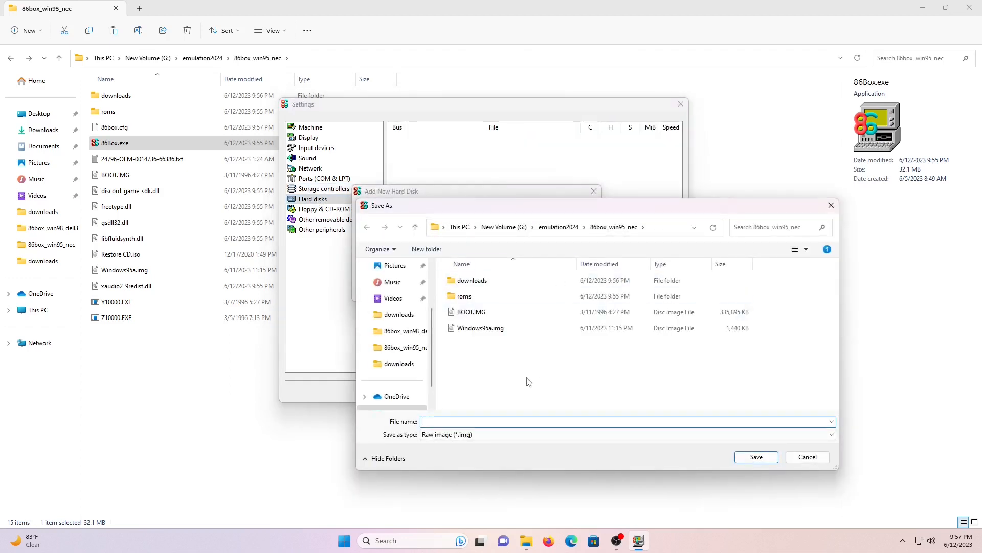
{"action": "type", "text": "win95_nec_1gb.vhd"}
{"action": "left_click", "coordinate": [538, 435]}
{"action": "left_click", "coordinate": [529, 468]}
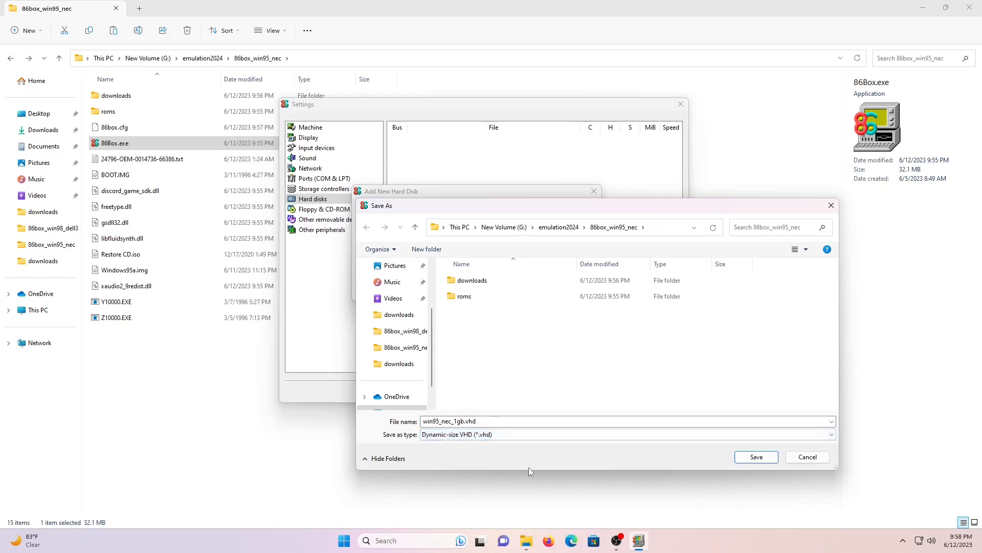
{"action": "left_click", "coordinate": [756, 457]}
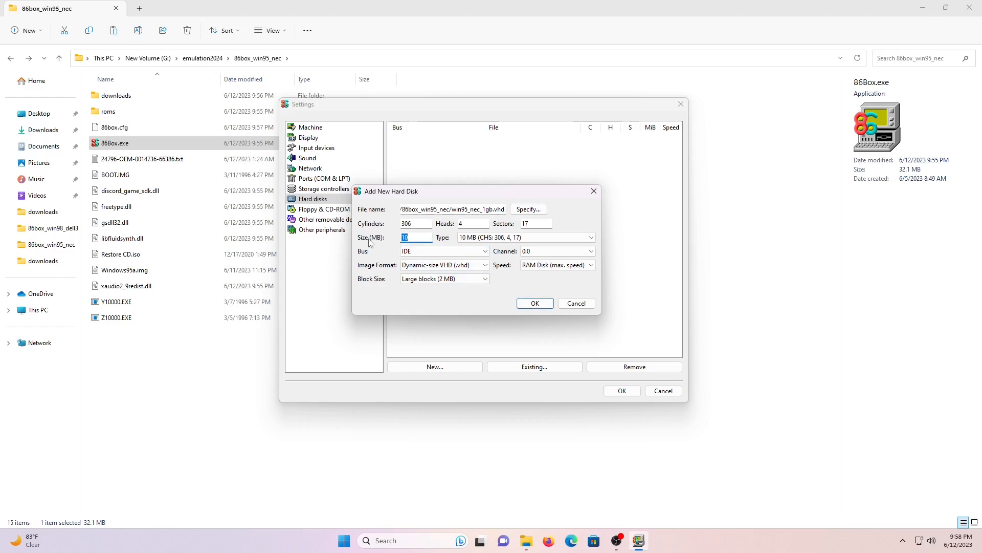
{"action": "left_click", "coordinate": [535, 303]}
{"action": "left_click", "coordinate": [540, 263]}
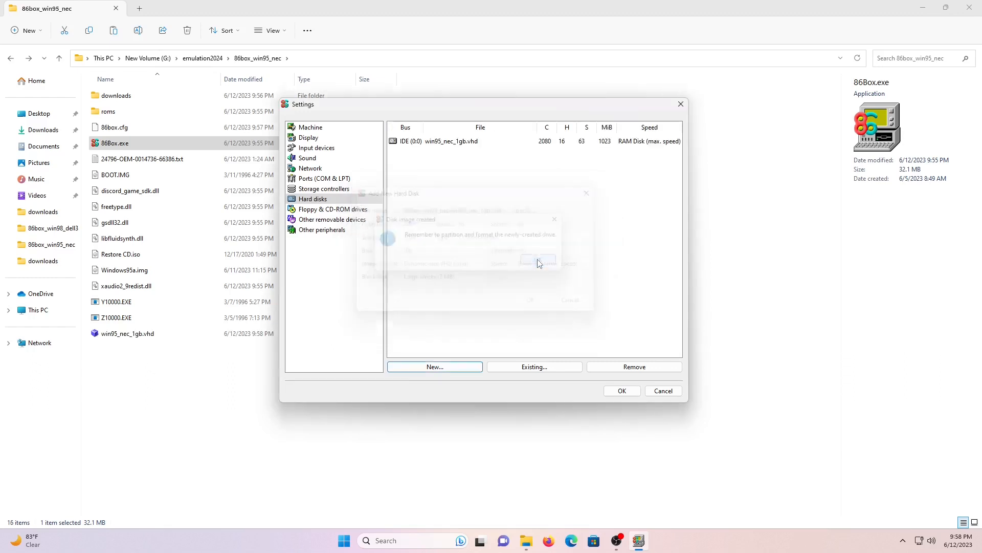
Add a second hard disk saved as win95_data_1gb.vhd in dynamic-size VHD format
{"action": "left_click", "coordinate": [452, 368]}
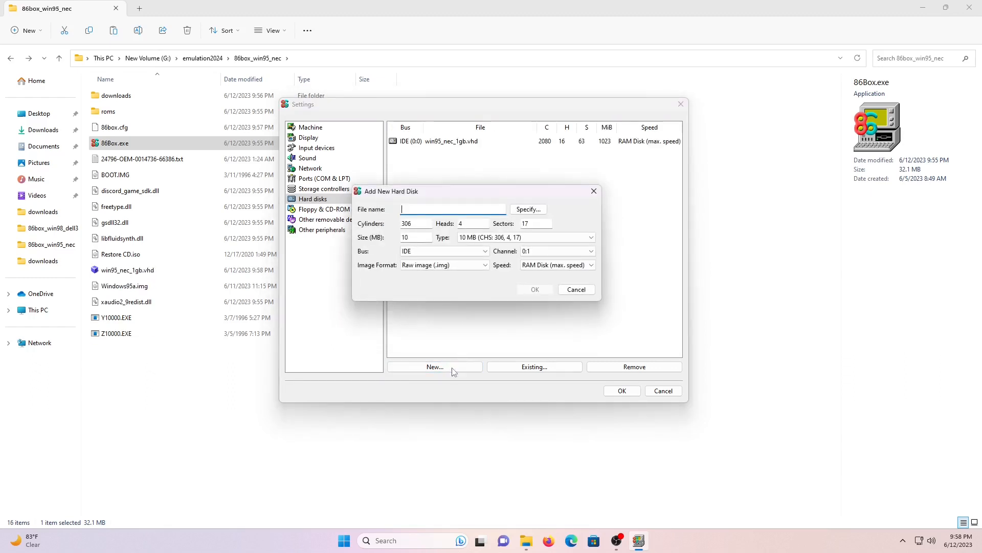
{"action": "left_click", "coordinate": [530, 209]}
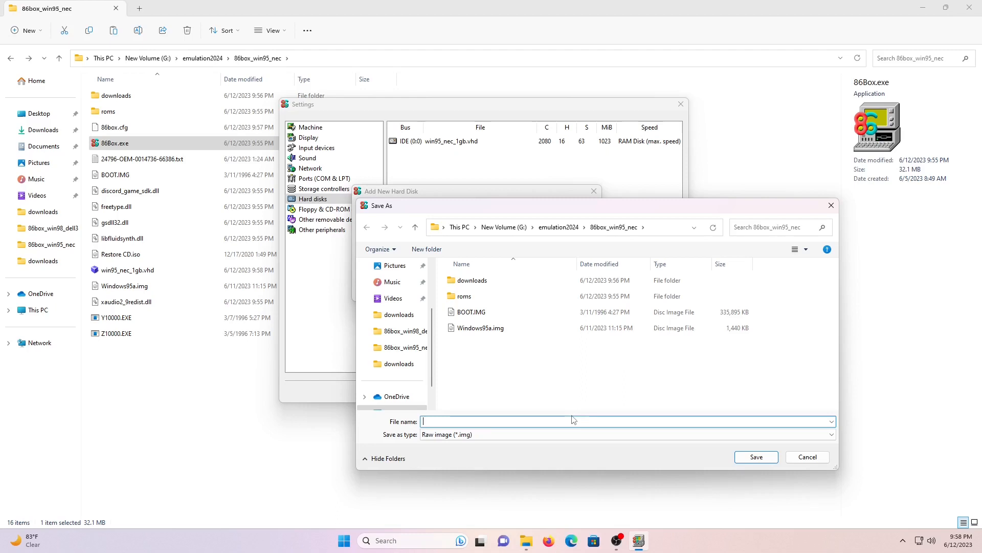
{"action": "type", "text": "win95_"}
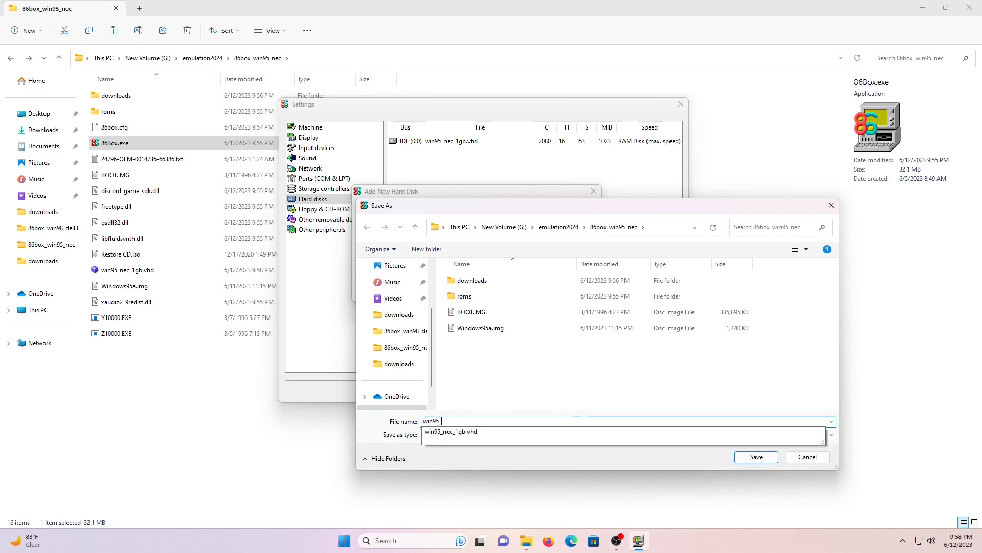
{"action": "type", "text": "data"}
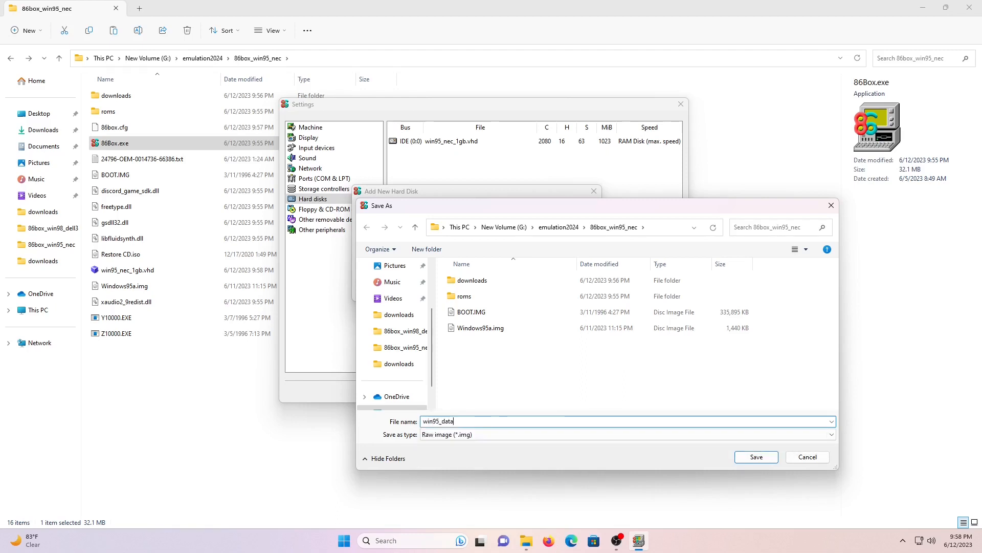
{"action": "type", "text": "_1gb.vhd"}
{"action": "left_click", "coordinate": [531, 435]}
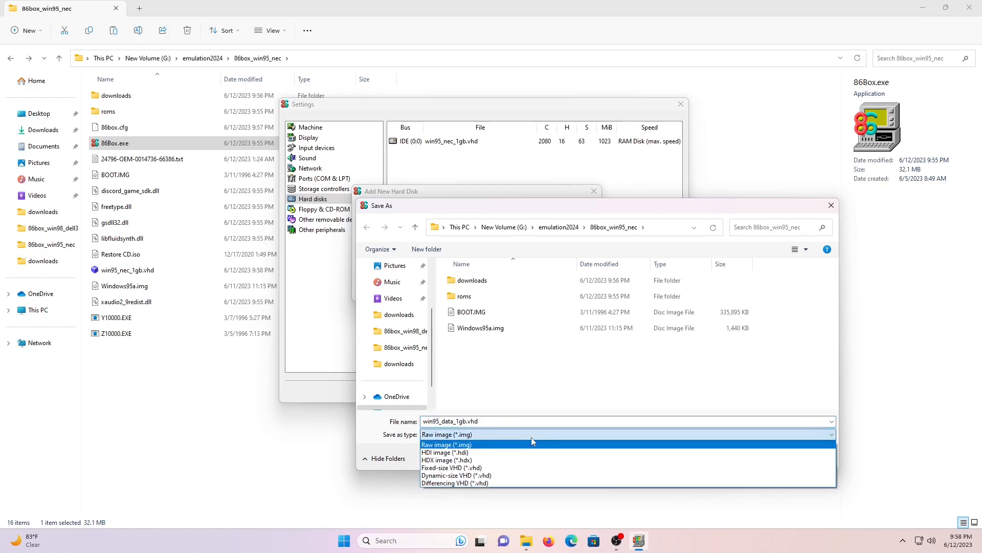
{"action": "left_click", "coordinate": [520, 476]}
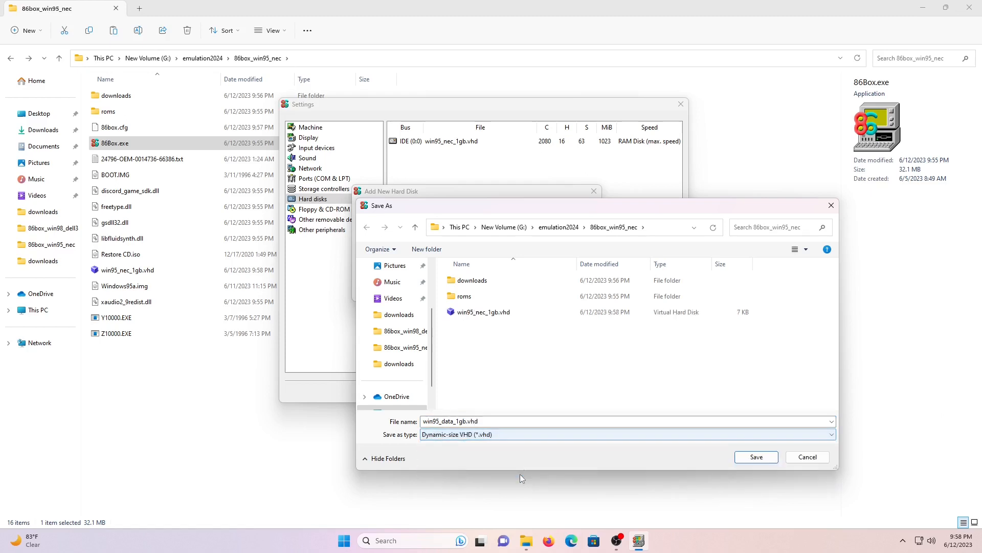
{"action": "left_click", "coordinate": [756, 457]}
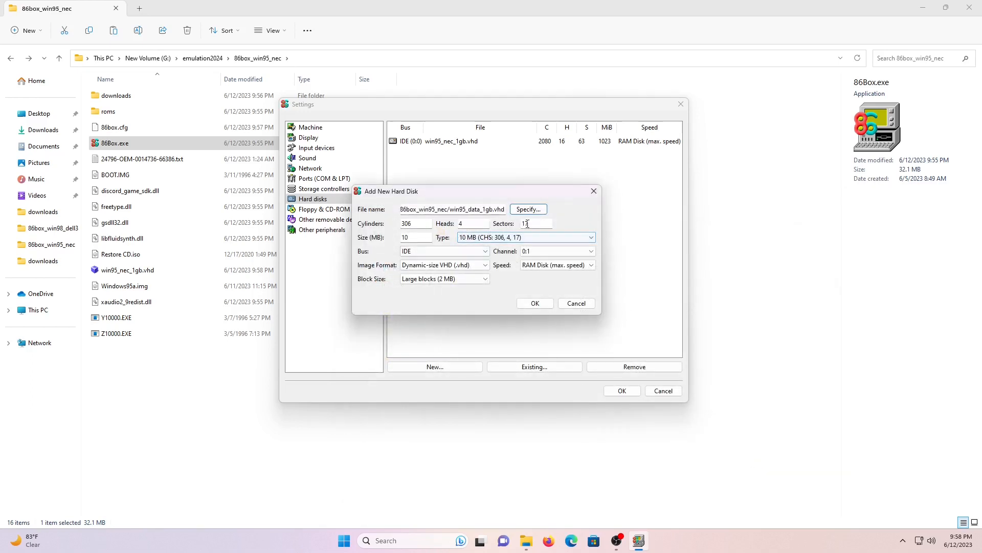
Set the new disk's size to 1024 MB and create it, acknowledging the format reminder
{"action": "left_click_drag", "start_coordinate": [412, 238], "coordinate": [386, 242]}
{"action": "type", "text": "102"}
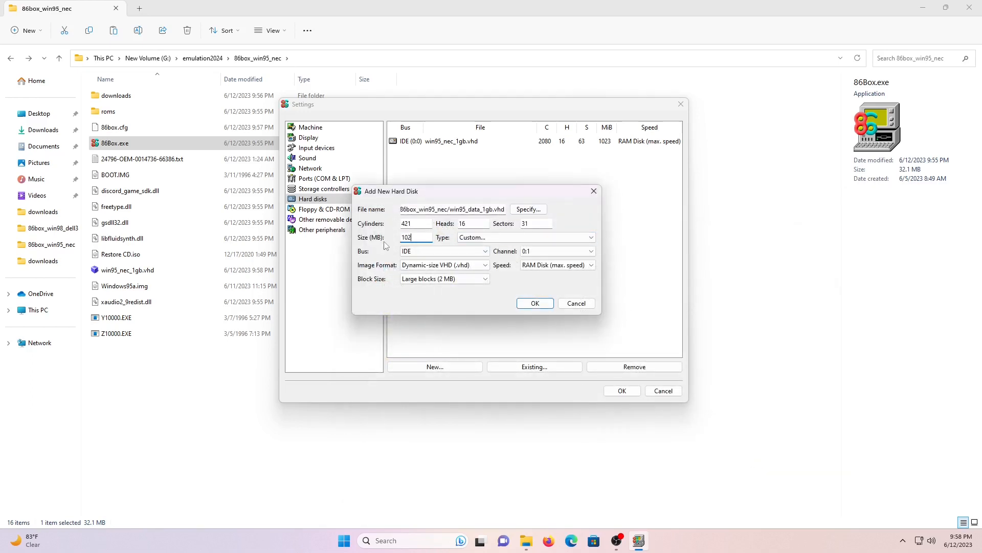
{"action": "type", "text": "4"}
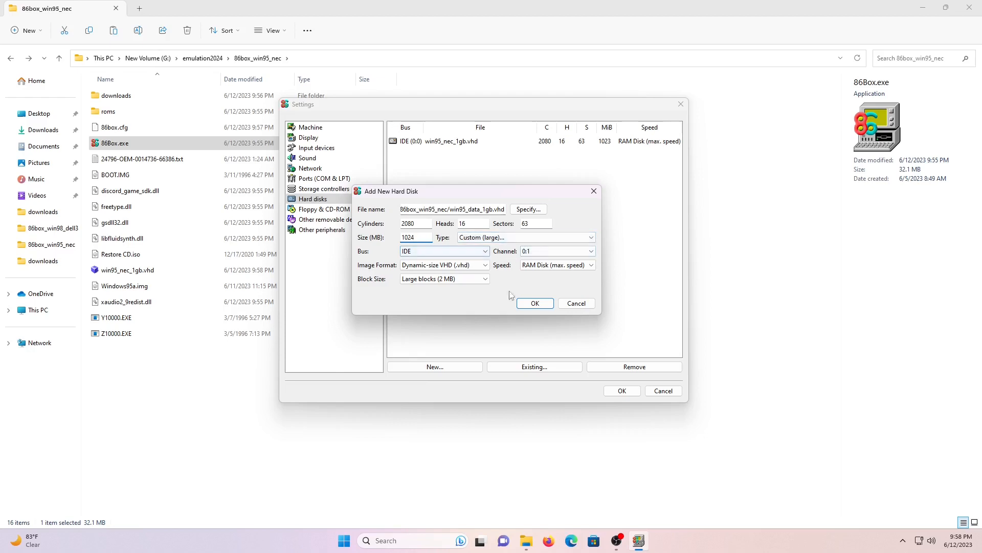
{"action": "left_click", "coordinate": [536, 303]}
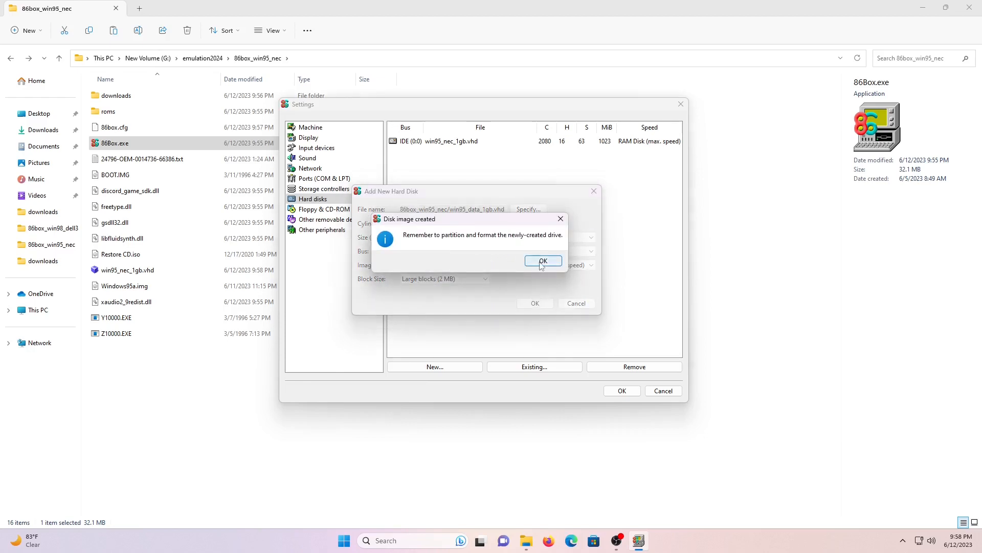
{"action": "left_click", "coordinate": [543, 263]}
{"action": "left_click", "coordinate": [348, 210]}
{"action": "left_click", "coordinate": [424, 156]}
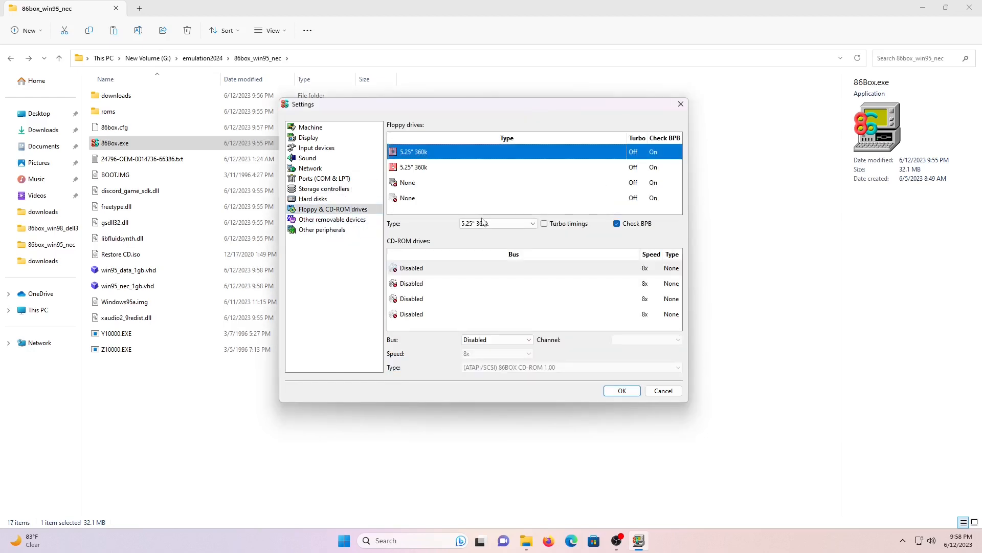
Set floppy drive 1 to 3.5" 1.44M and floppy drive 2 to None
{"action": "left_click", "coordinate": [482, 223]}
{"action": "scroll", "coordinate": [502, 244], "scroll_direction": "down", "scroll_amount": 2}
{"action": "left_click", "coordinate": [496, 280]}
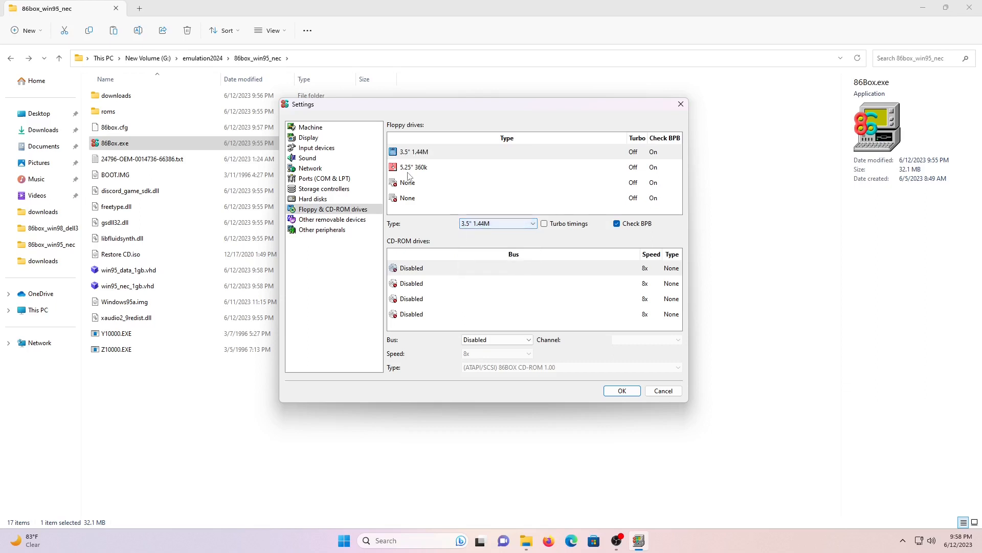
{"action": "left_click", "coordinate": [413, 167]}
{"action": "left_click", "coordinate": [493, 223]}
{"action": "left_click", "coordinate": [482, 234]}
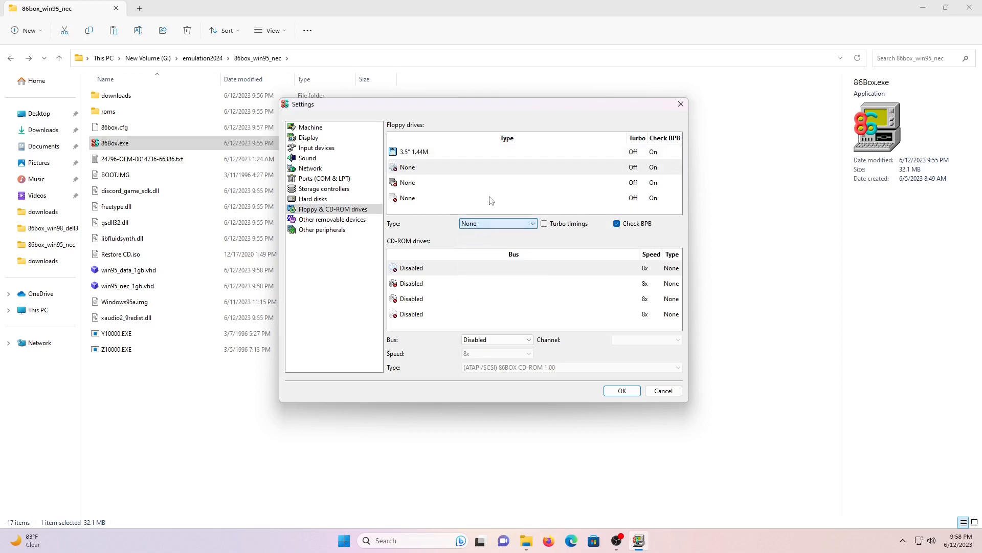
Put the first CD-ROM on the ATAPI bus at 72x speed
{"action": "left_click", "coordinate": [530, 342]}
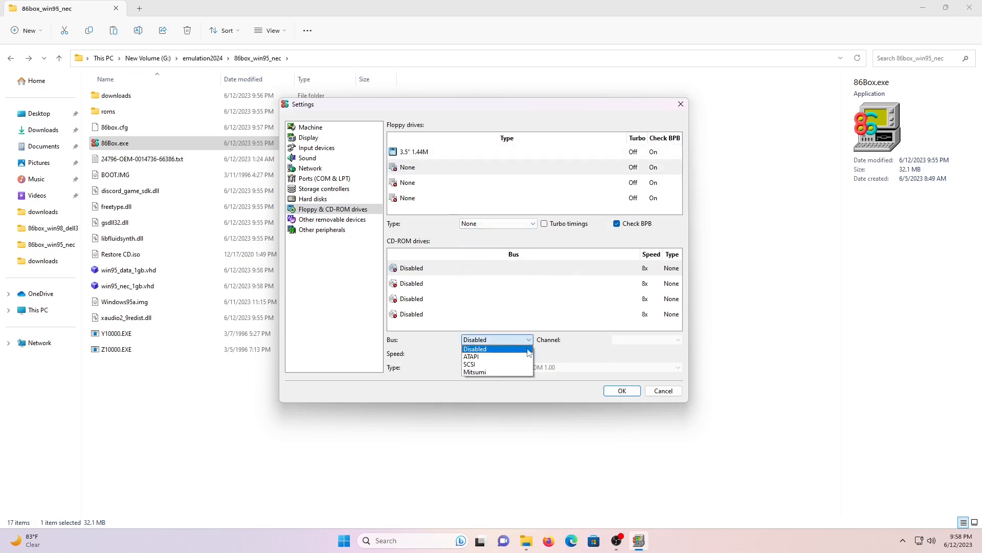
{"action": "left_click", "coordinate": [522, 356]}
{"action": "left_click", "coordinate": [491, 353]}
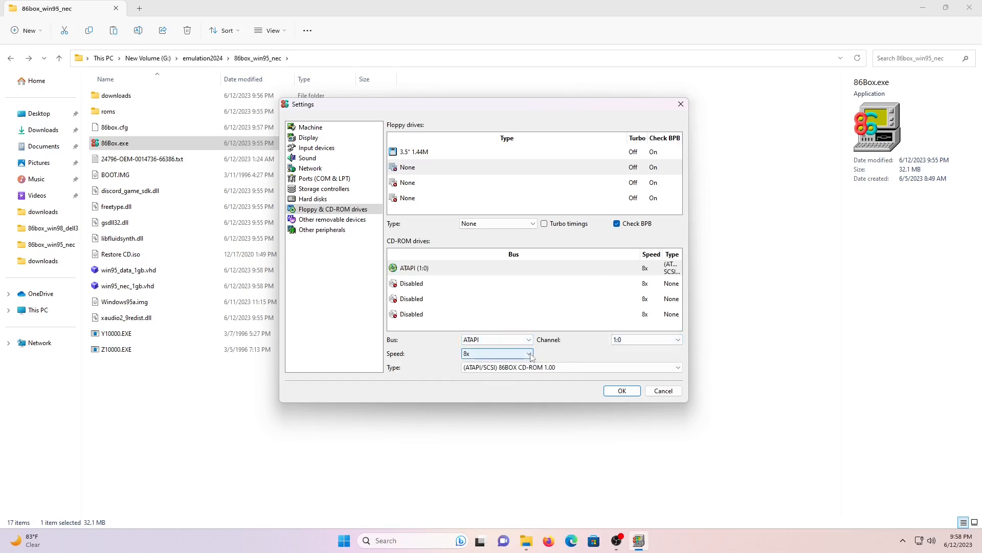
{"action": "scroll", "coordinate": [496, 410], "scroll_direction": "down", "scroll_amount": 15}
{"action": "left_click", "coordinate": [497, 432]}
Review the other removable devices and peripherals pages, then apply, save and reset the machine
{"action": "left_click", "coordinate": [325, 221]}
{"action": "left_click", "coordinate": [323, 229]}
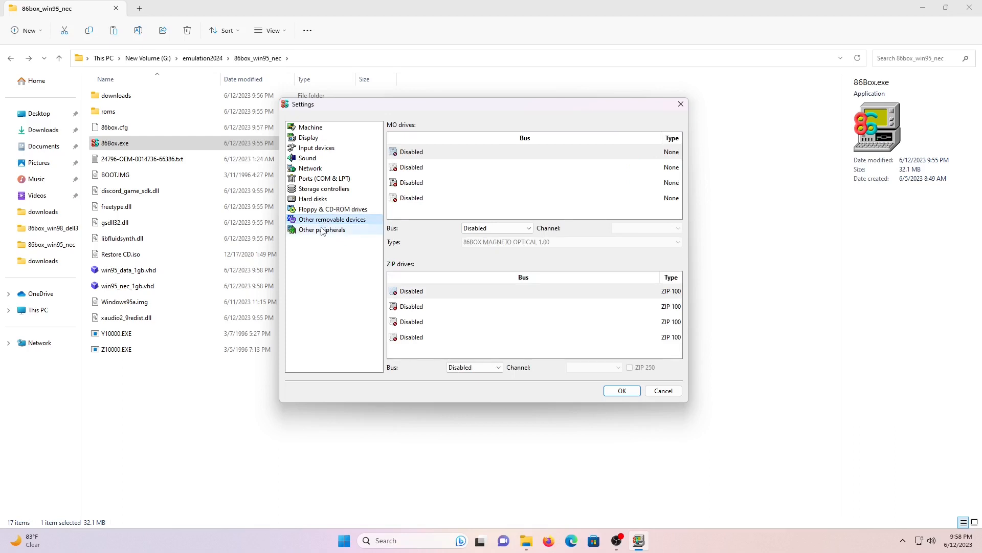
{"action": "left_click", "coordinate": [621, 391]}
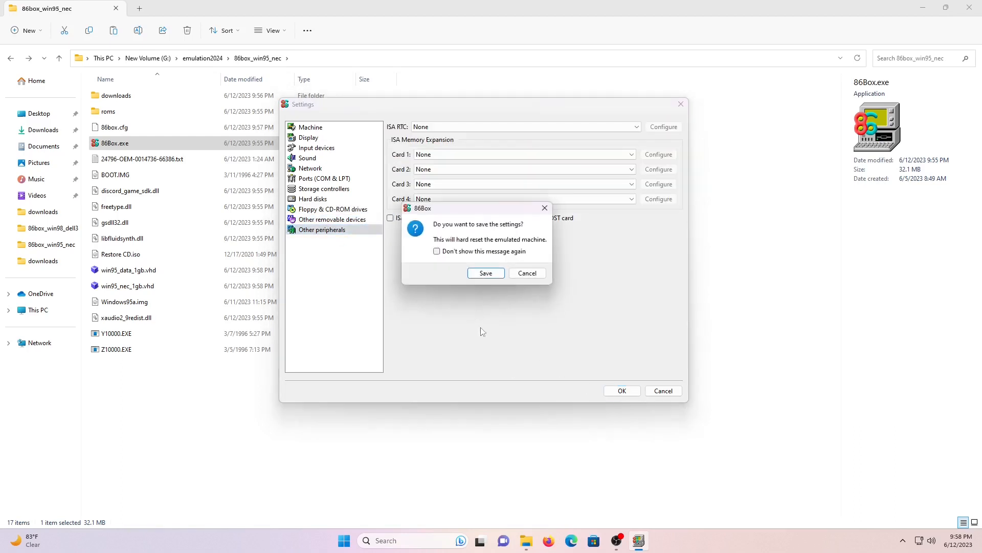
{"action": "left_click", "coordinate": [486, 273]}
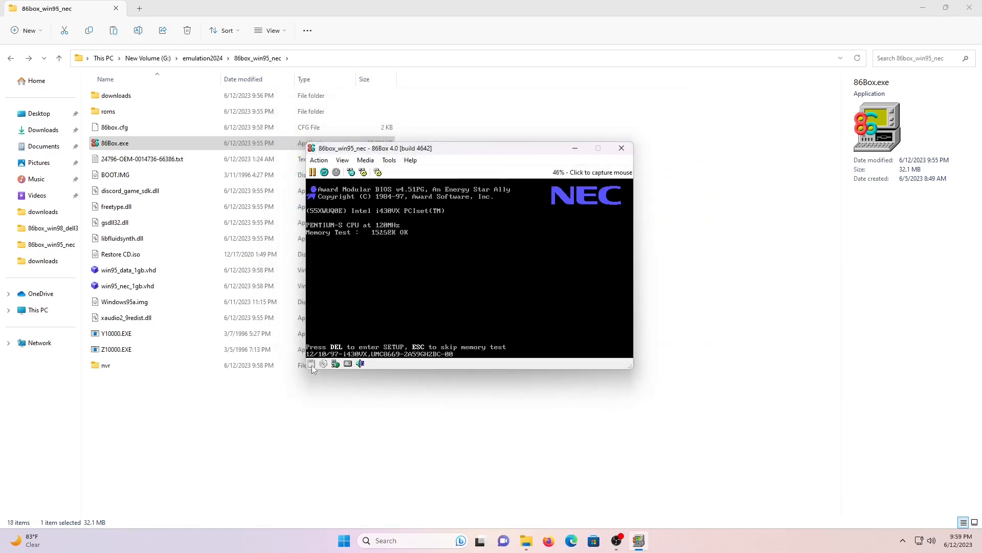
Load the existing Windows95a.img into the floppy drive and press F1 past the BIOS checksum error
{"action": "left_click", "coordinate": [311, 364]}
{"action": "left_click", "coordinate": [349, 316]}
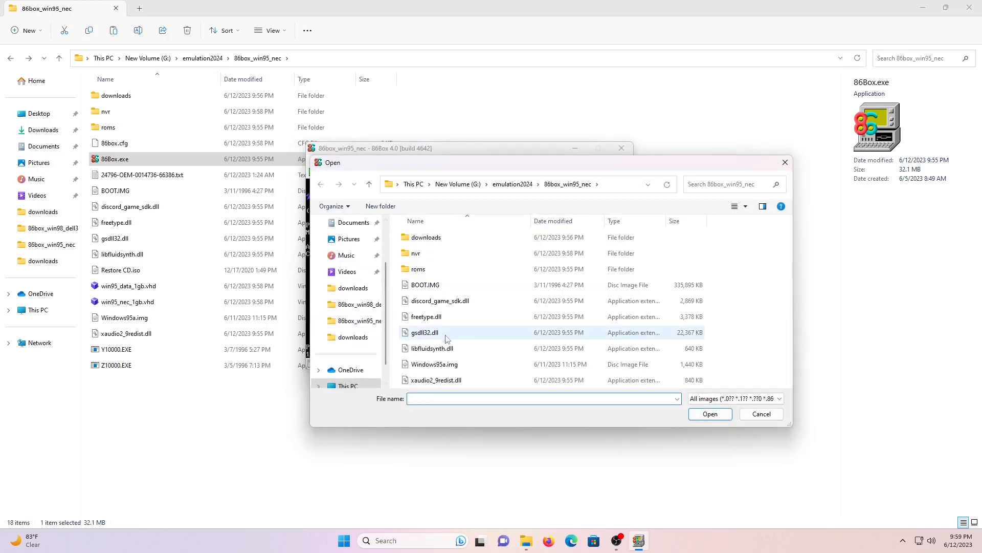
{"action": "left_click", "coordinate": [437, 365]}
{"action": "double_click", "coordinate": [438, 365]}
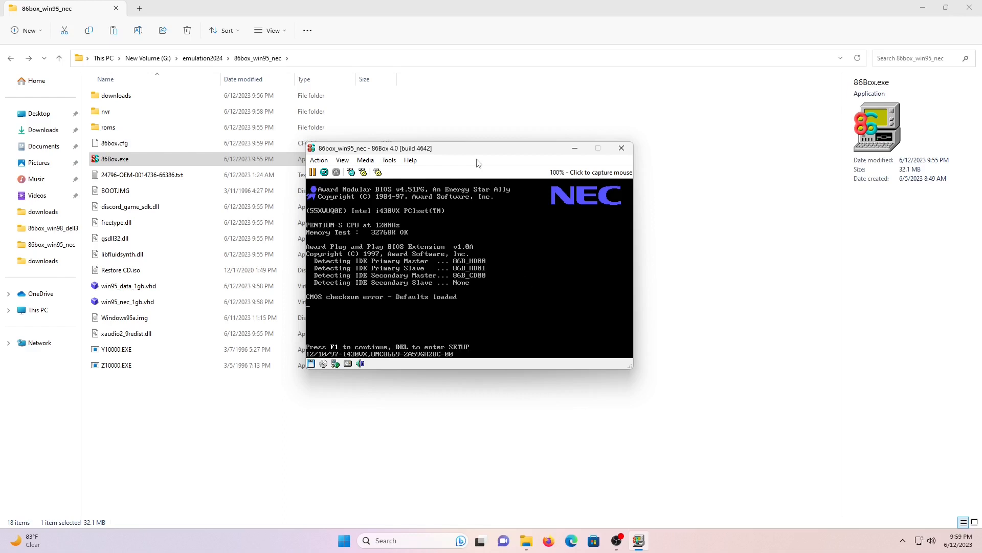
{"action": "key", "text": "F1"}
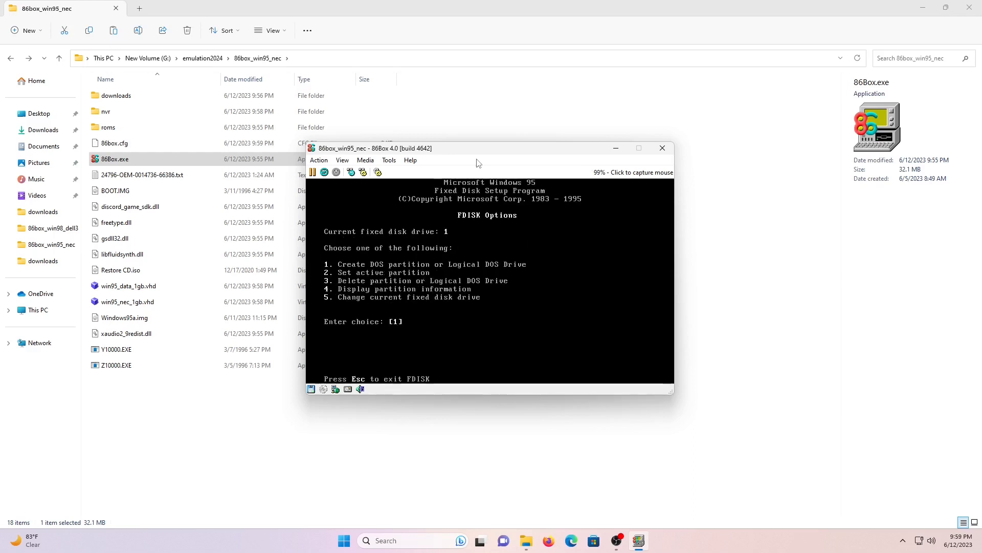
Create a maximum-size primary DOS partition on fixed disk 1
{"action": "key", "text": "Return"}
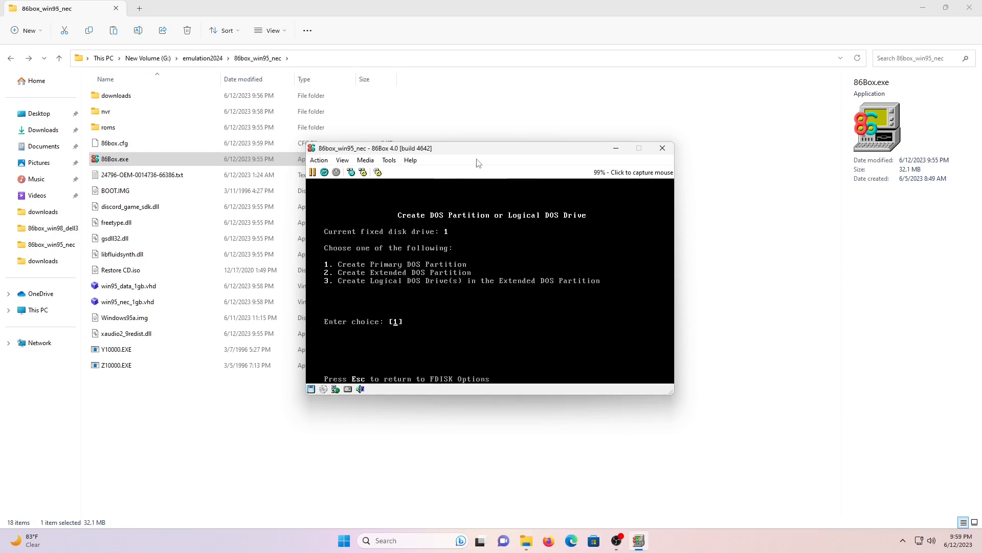
{"action": "key", "text": "Return"}
{"action": "key", "text": "Return"}
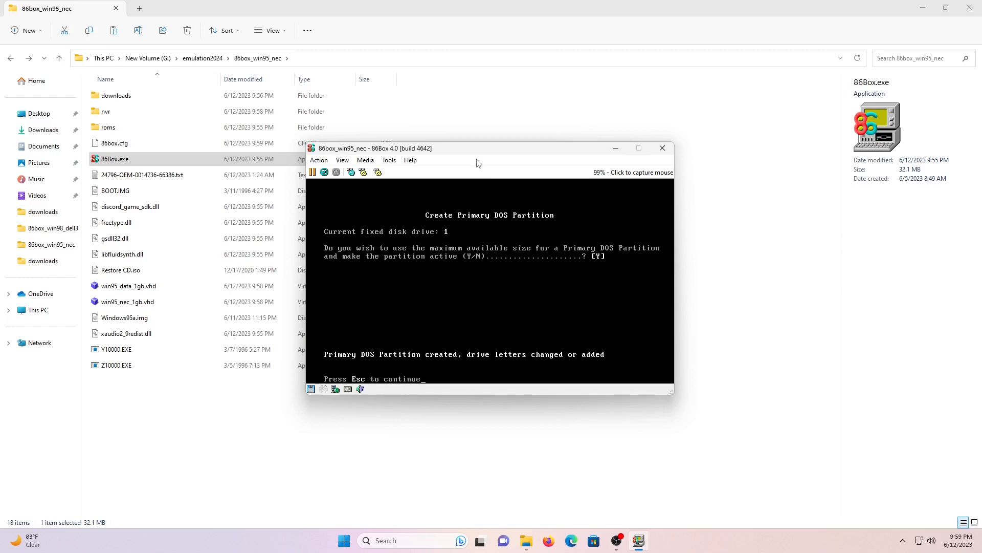
{"action": "key", "text": "Escape"}
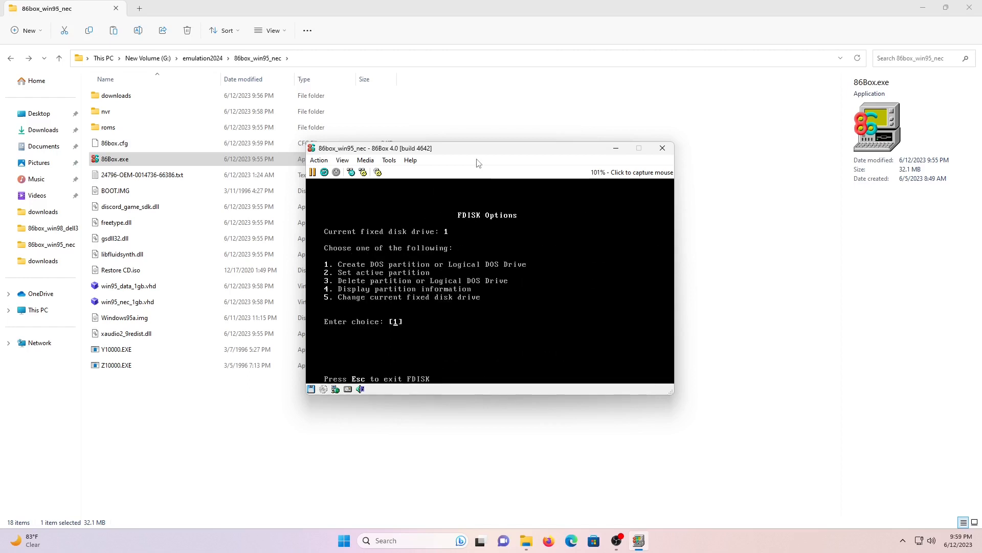
Switch to fixed disk 2, give it a full-size primary partition, and exit FDISK
{"action": "type", "text": "5"}
{"action": "key", "text": "Return"}
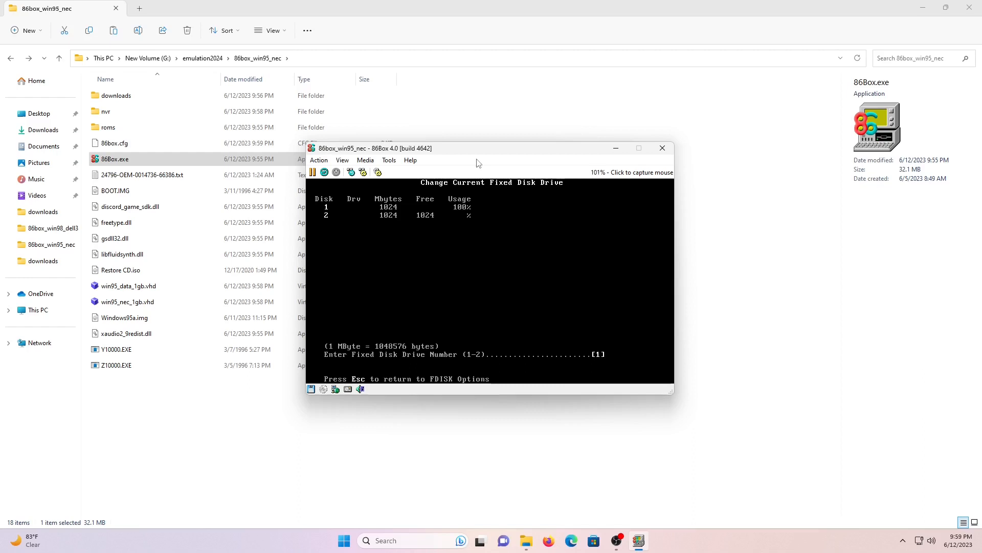
{"action": "key", "text": "Return"}
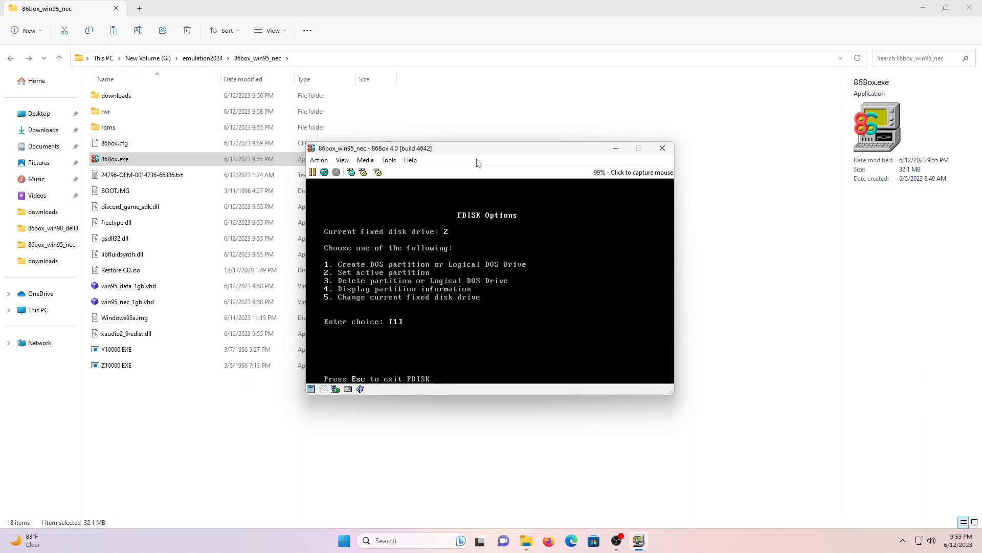
{"action": "key", "text": "Return"}
{"action": "key", "text": "Return"}
{"action": "key", "text": "Return"}
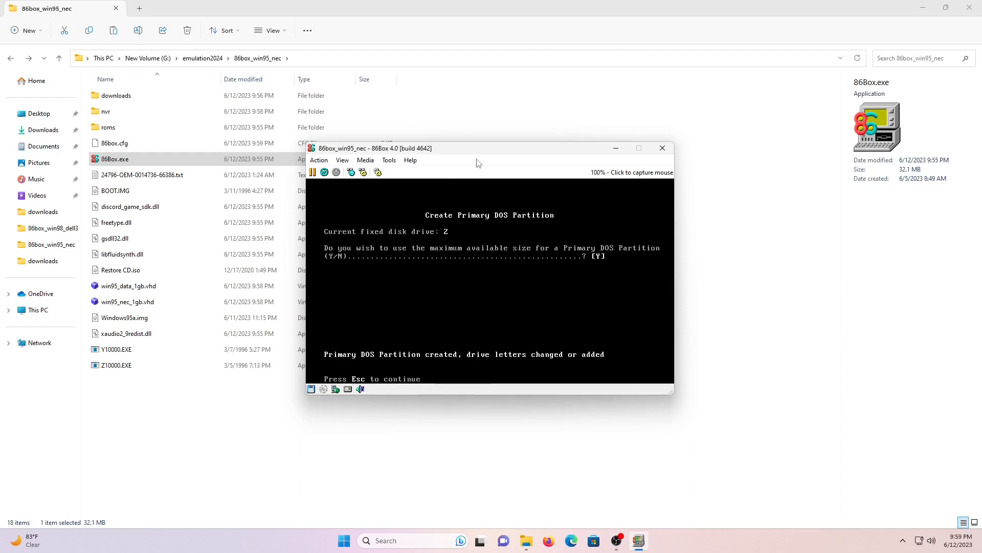
{"action": "key", "text": "Escape"}
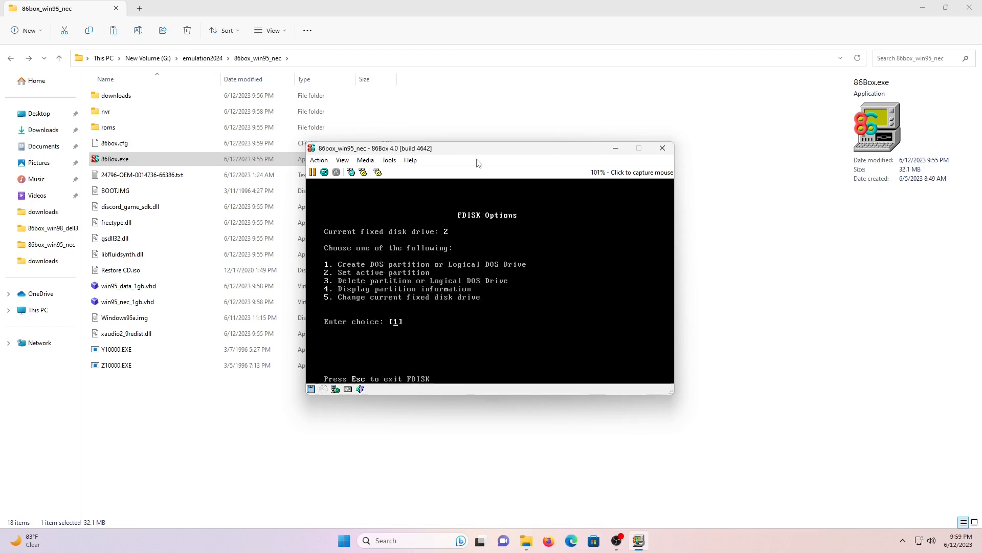
{"action": "key", "text": "Escape"}
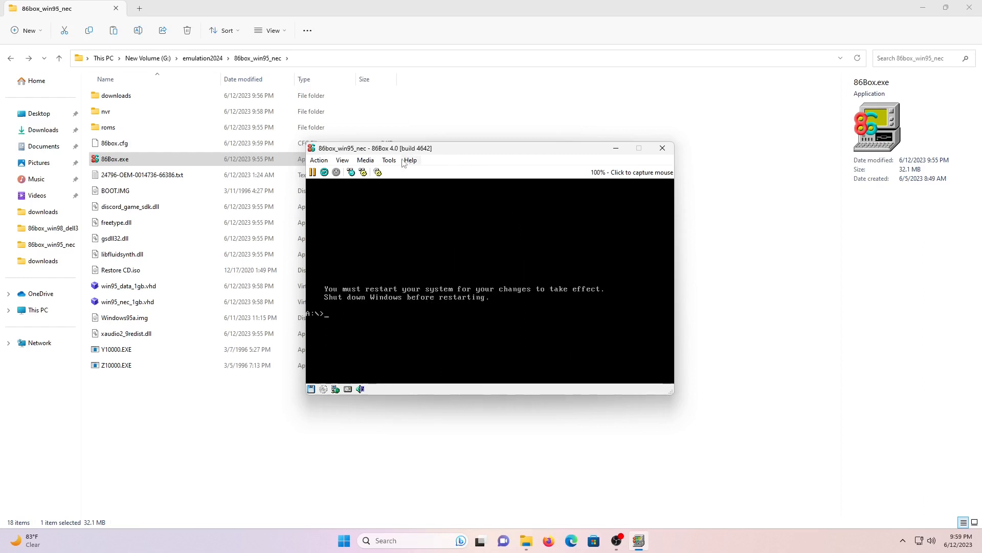
{"action": "left_click", "coordinate": [319, 160]}
Reset the emulated machine and format drive C: with no volume label
{"action": "left_click", "coordinate": [335, 213]}
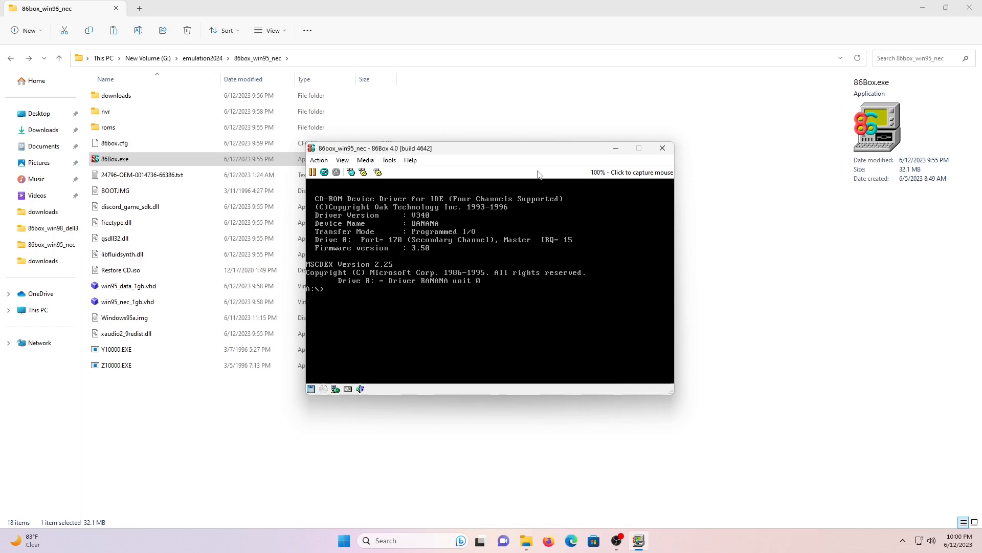
{"action": "type", "text": "format c:"}
{"action": "key", "text": "Return"}
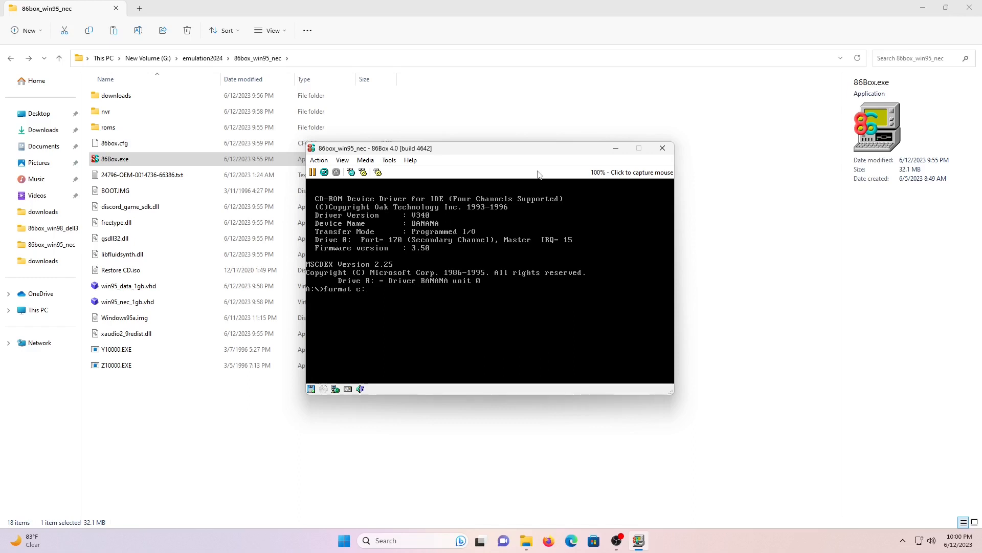
{"action": "type", "text": "y"}
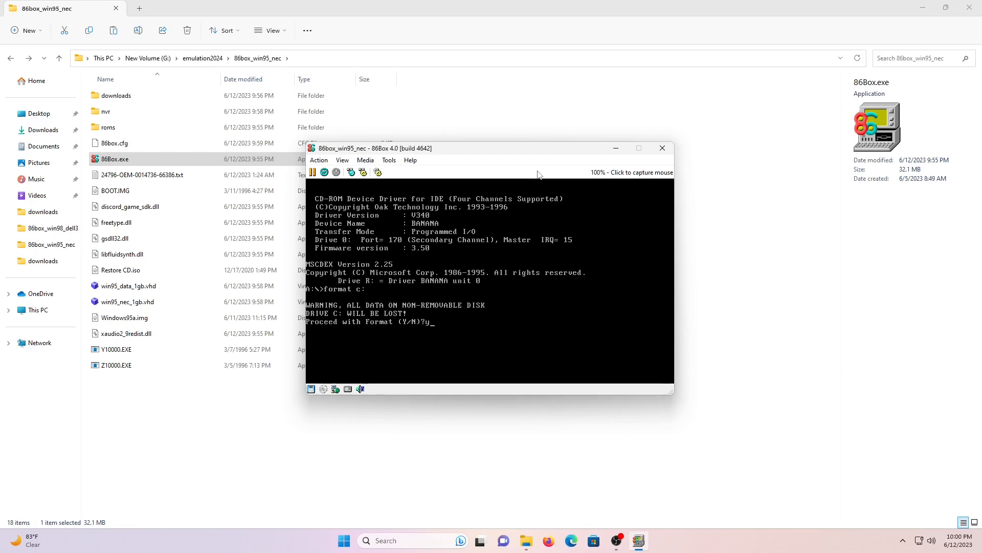
{"action": "key", "text": "Return"}
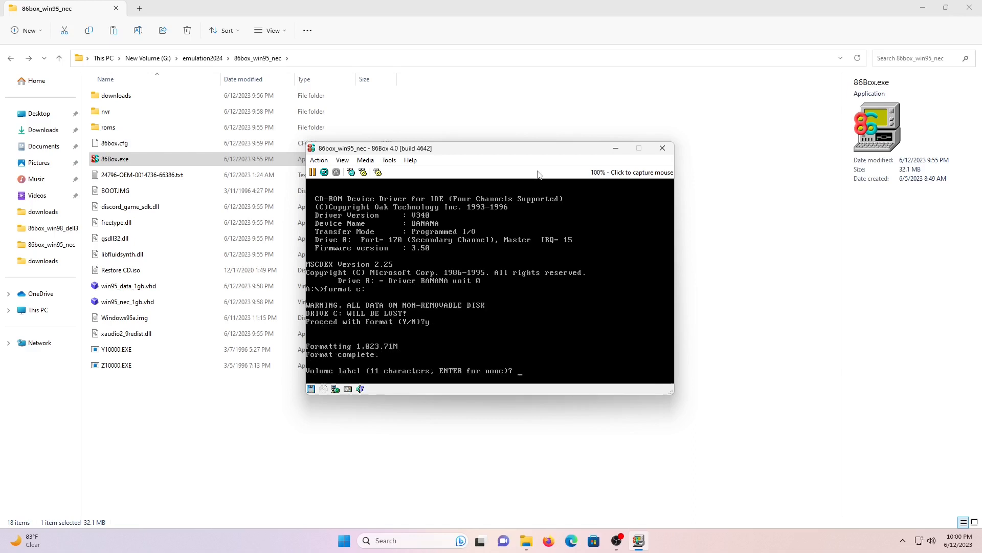
{"action": "key", "text": "Return"}
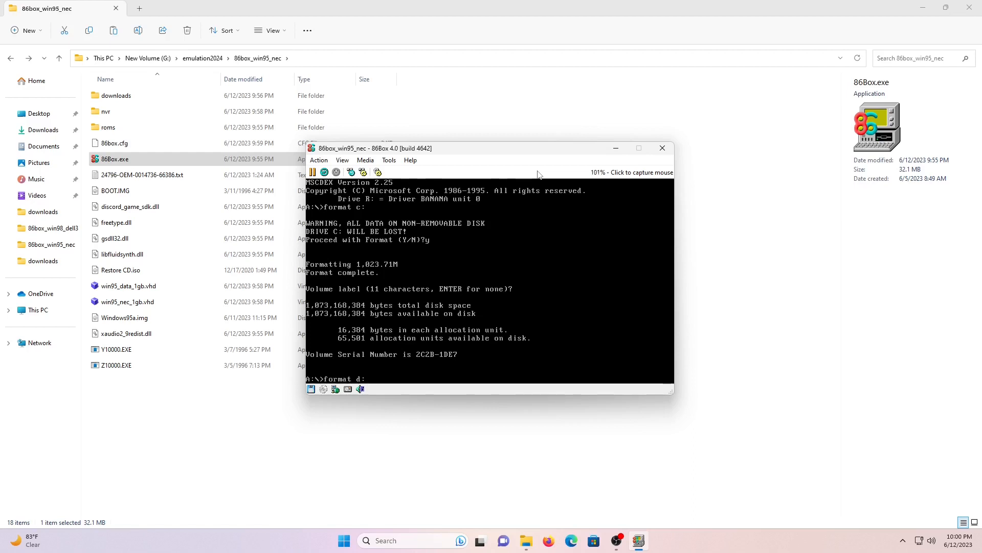
Format drive D: with no volume label, then close the emulator window
{"action": "key", "text": "Return"}
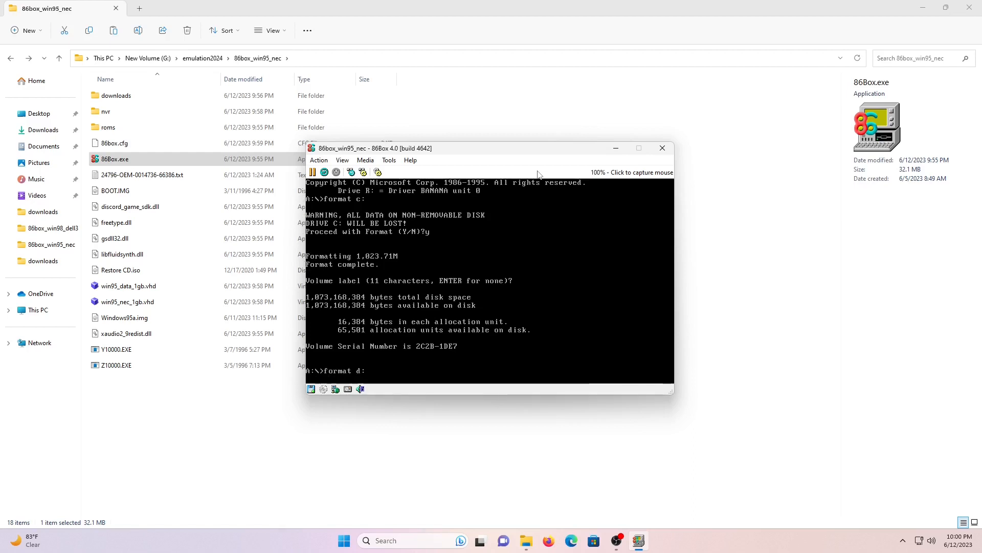
{"action": "type", "text": "y"}
{"action": "key", "text": "Return"}
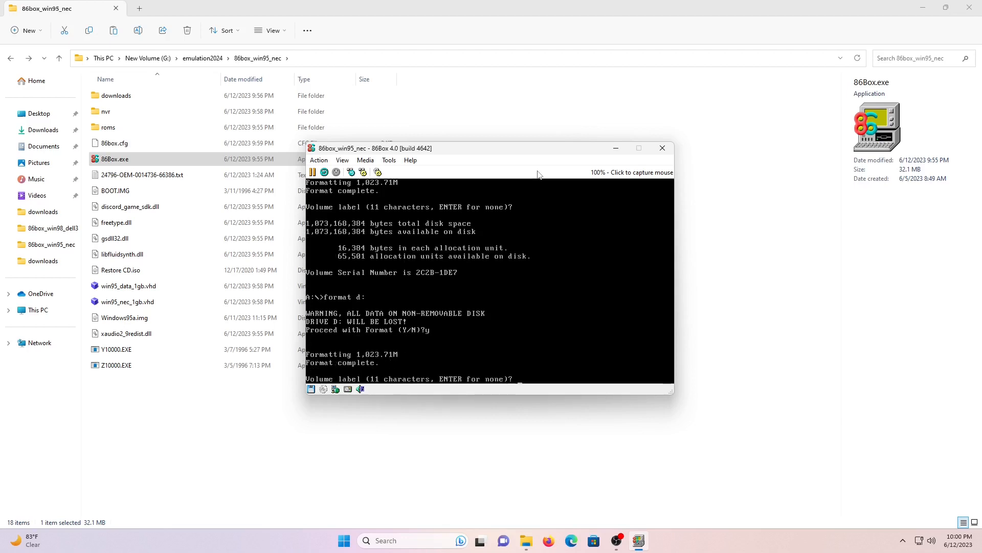
{"action": "key", "text": "Return"}
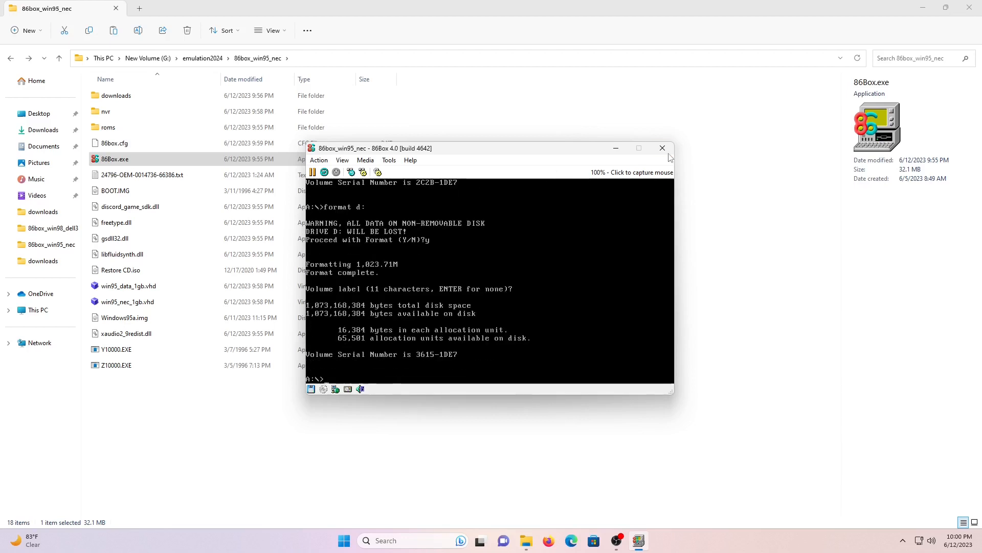
{"action": "left_click", "coordinate": [663, 149]}
Confirm exiting 86Box and open Disk Management in Computer Management
{"action": "left_click", "coordinate": [479, 283]}
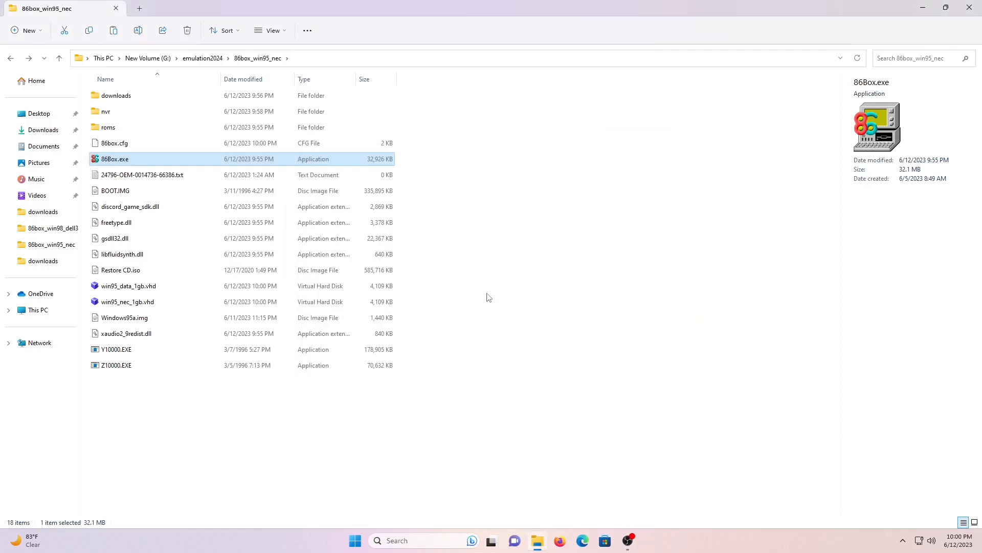
{"action": "left_click", "coordinate": [410, 545]}
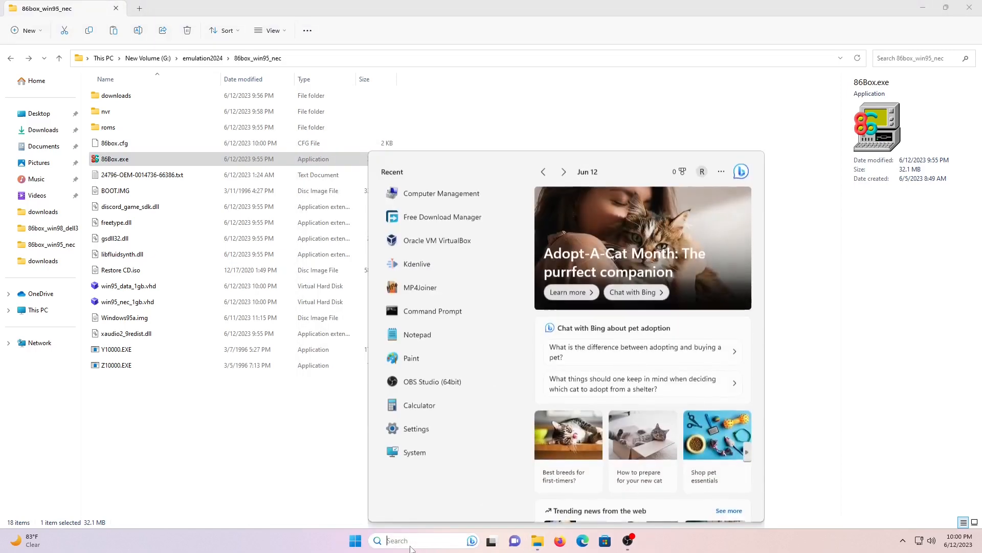
{"action": "type", "text": "computer"}
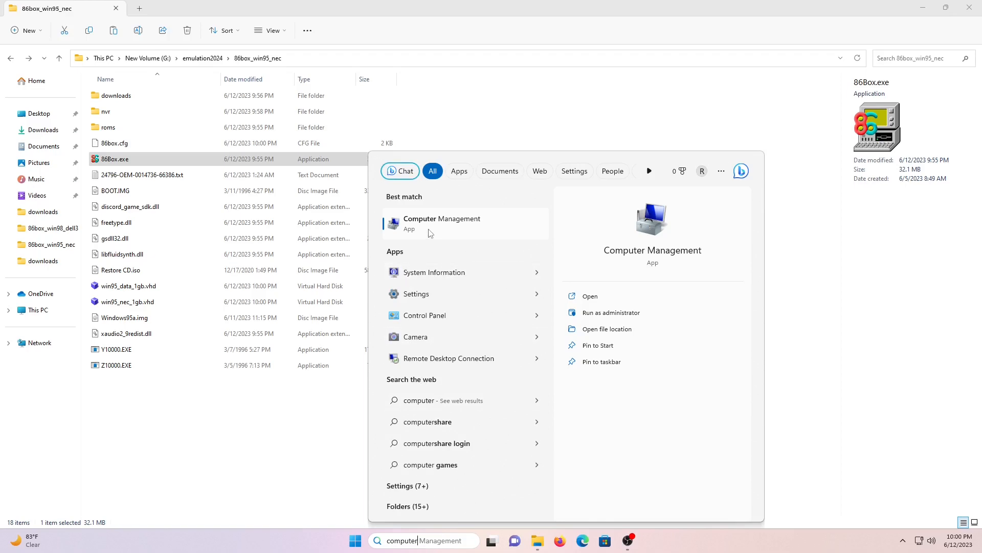
{"action": "left_click", "coordinate": [430, 234]}
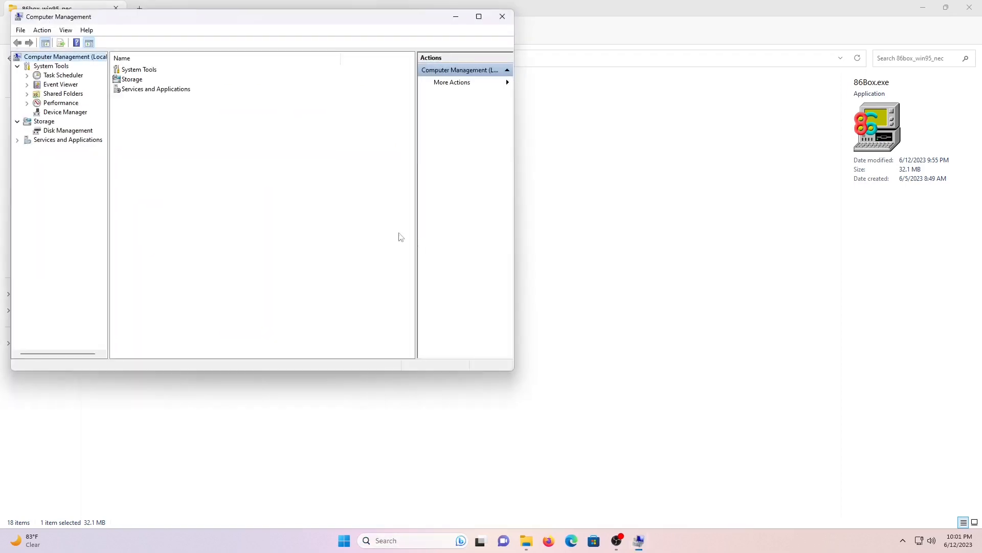
{"action": "left_click", "coordinate": [89, 130]}
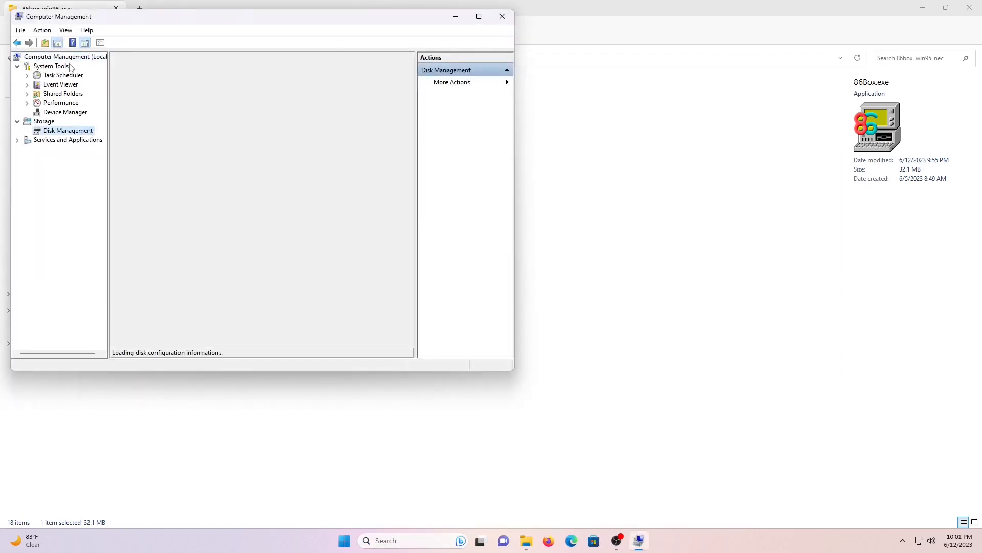
Attach win95_data_1gb.vhd as a virtual hard disk, then minimise Computer Management
{"action": "left_click", "coordinate": [43, 30]}
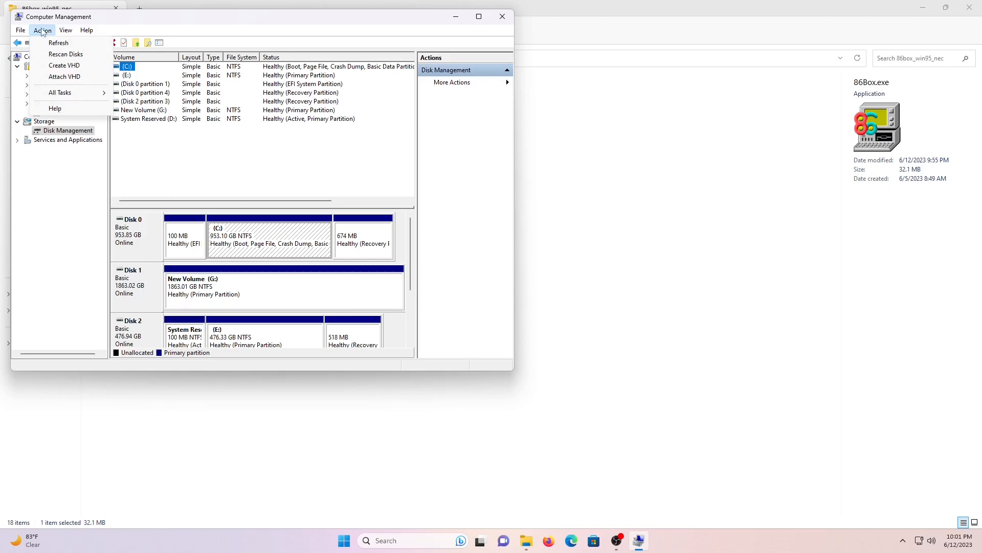
{"action": "left_click", "coordinate": [63, 76]}
{"action": "left_click", "coordinate": [330, 193]}
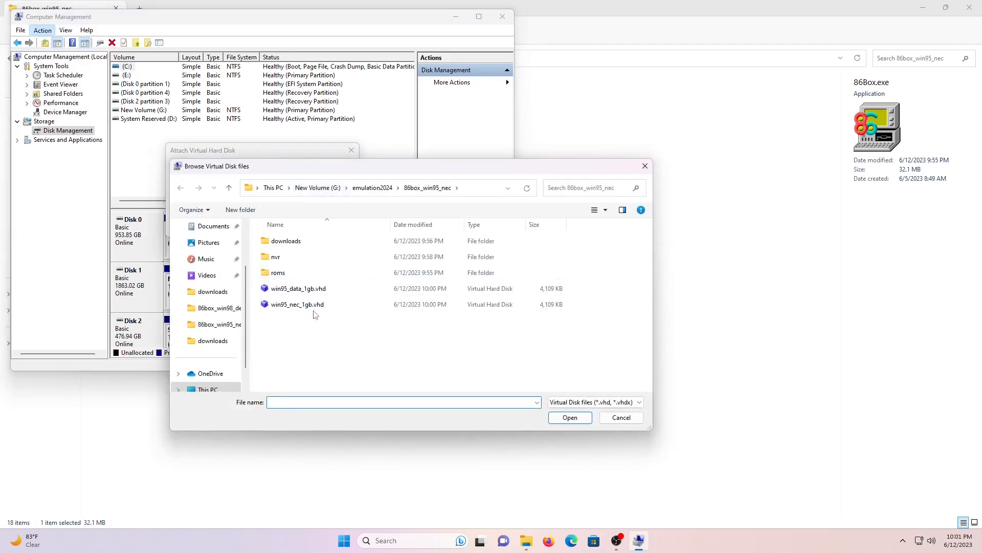
{"action": "left_click", "coordinate": [314, 290]}
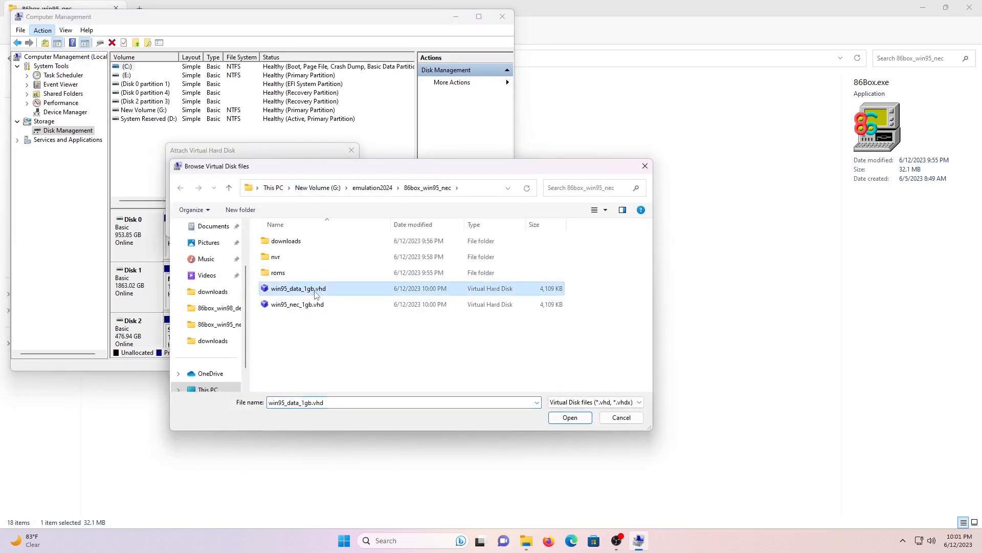
{"action": "double_click", "coordinate": [341, 290]}
{"action": "left_click", "coordinate": [292, 226]}
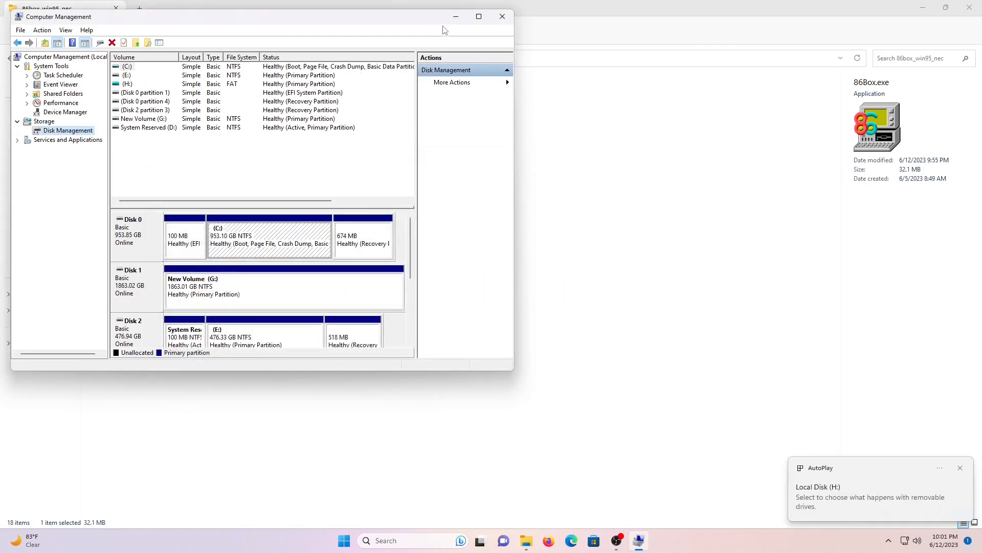
{"action": "left_click", "coordinate": [456, 16]}
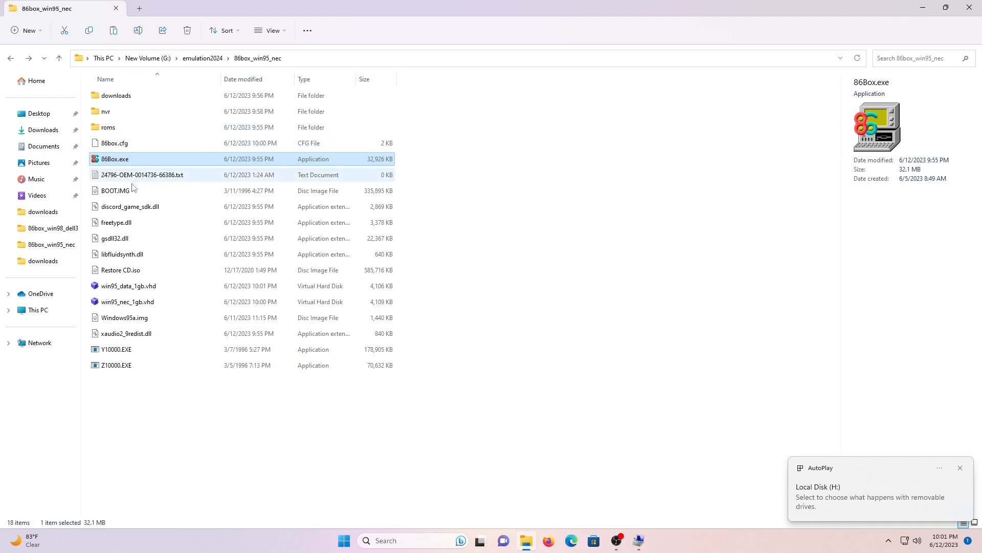
Copy Y10000.EXE and Z10000.EXE onto Local Disk (H:), then go back to 86box_win95_nec
{"action": "left_click_drag", "start_coordinate": [193, 406], "coordinate": [117, 354]}
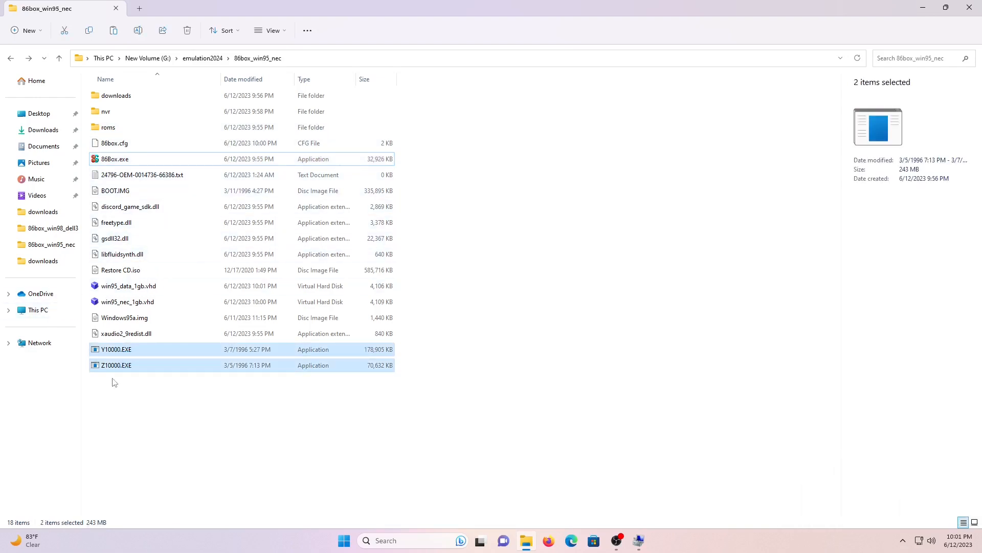
{"action": "left_click", "coordinate": [38, 310]}
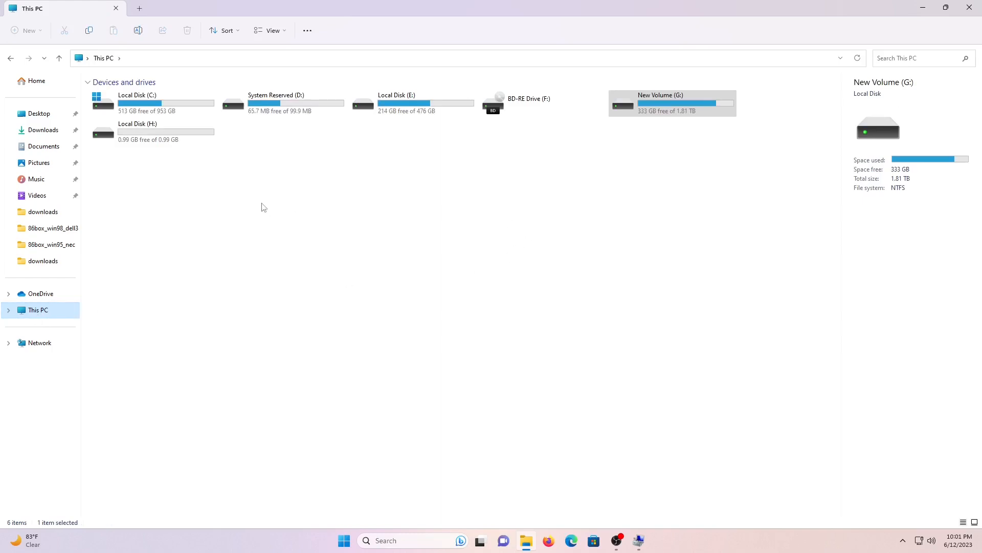
{"action": "double_click", "coordinate": [188, 147]}
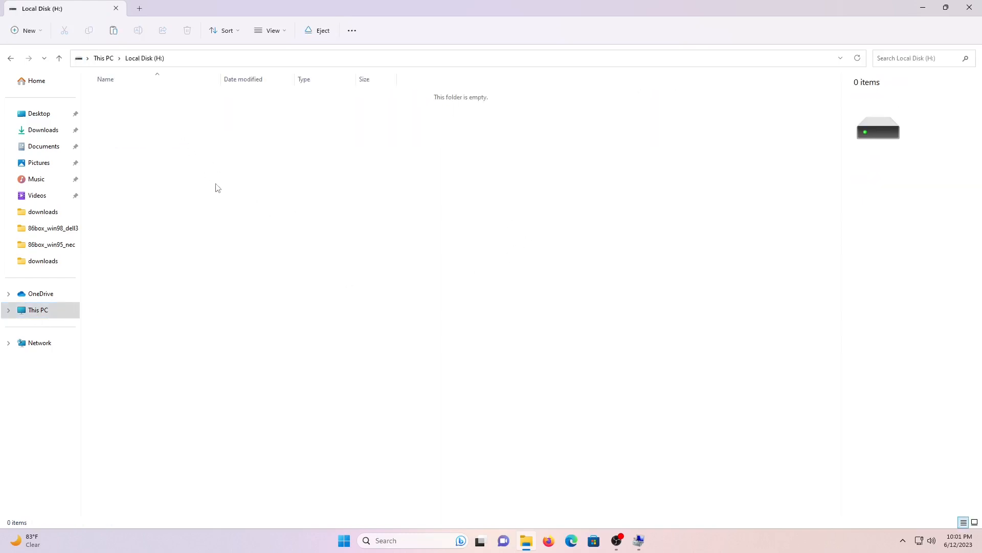
{"action": "key", "text": "ctrl+v"}
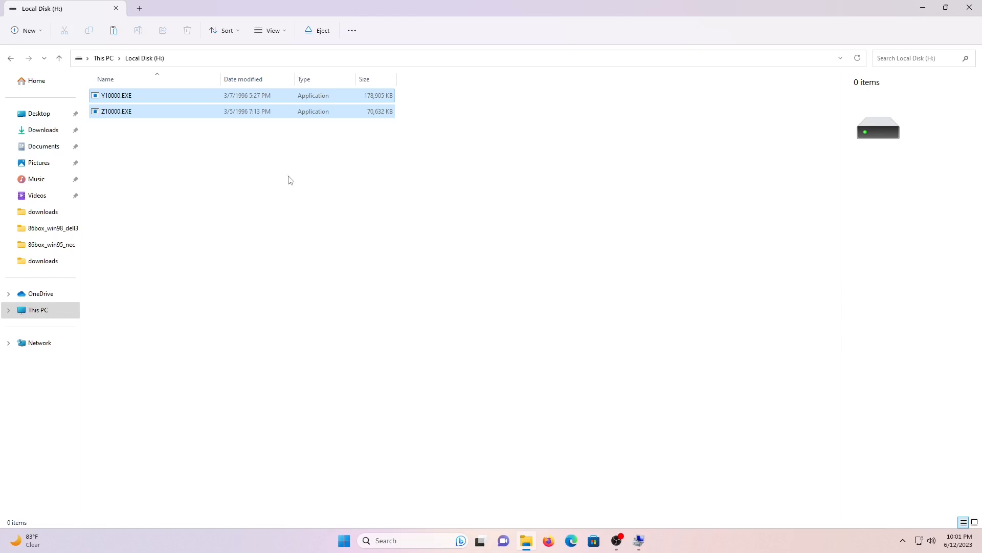
{"action": "left_click", "coordinate": [474, 193]}
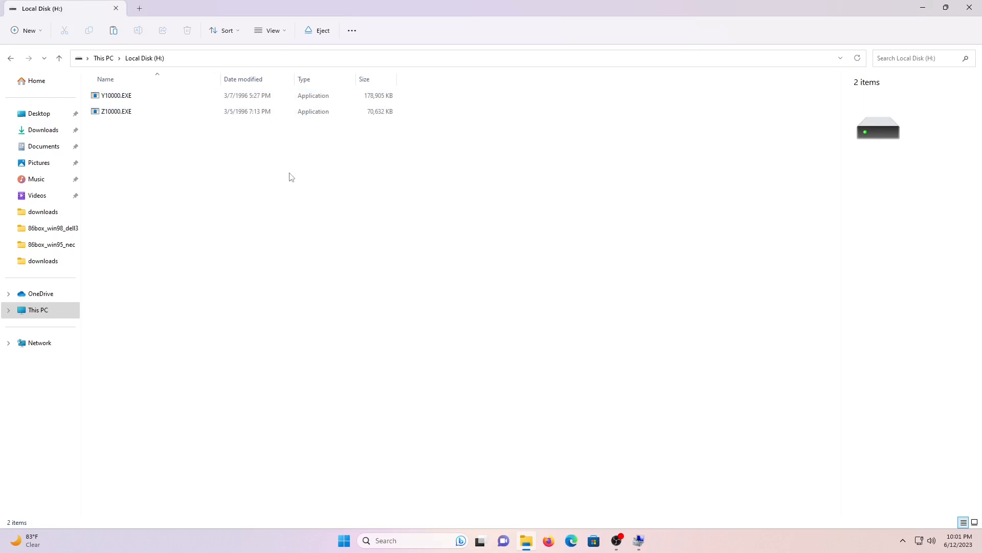
{"action": "left_click", "coordinate": [10, 59]}
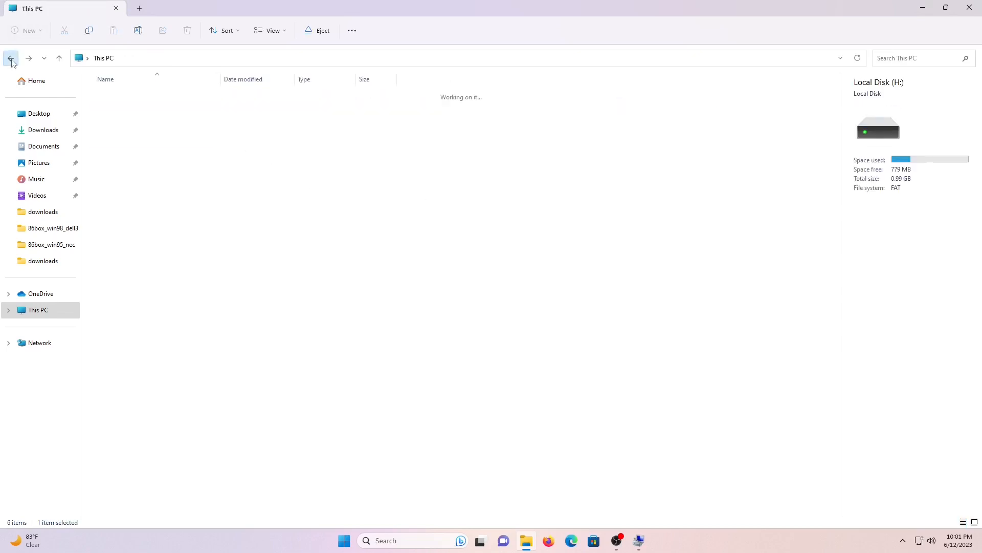
{"action": "left_click", "coordinate": [11, 59]}
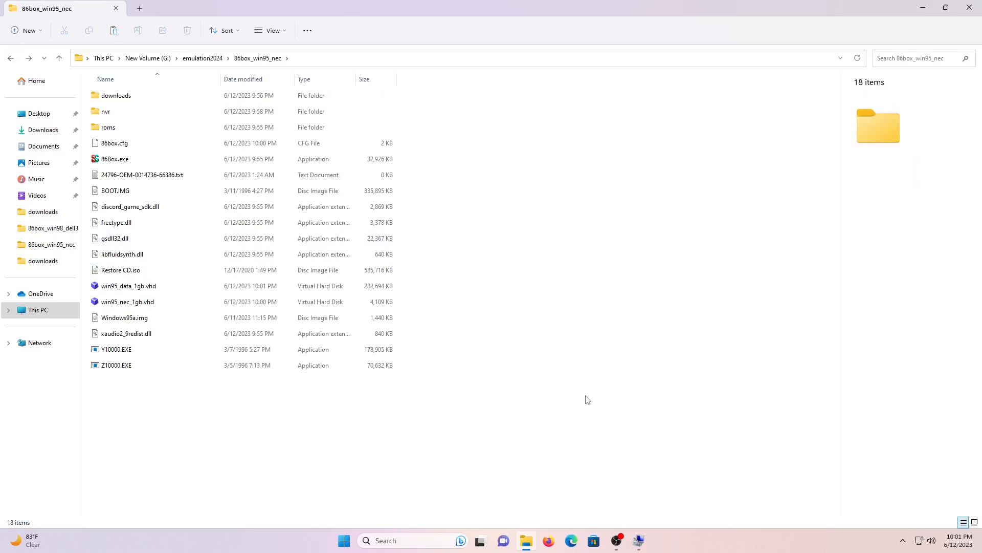
Detach the 1 GB virtual Disk 3 (H:) and close Computer Management
{"action": "left_click", "coordinate": [638, 540]}
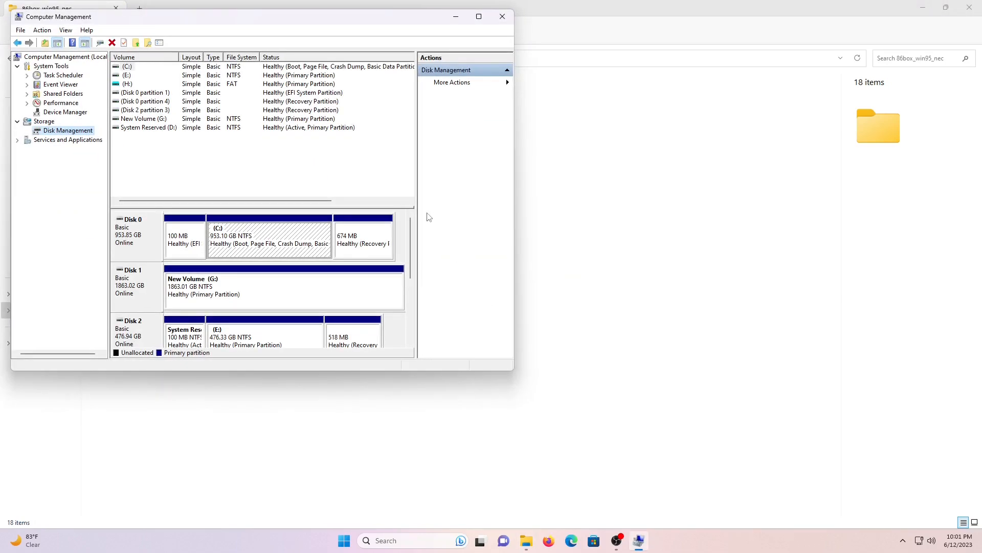
{"action": "left_click_drag", "start_coordinate": [413, 241], "coordinate": [415, 299]}
{"action": "right_click", "coordinate": [158, 237]}
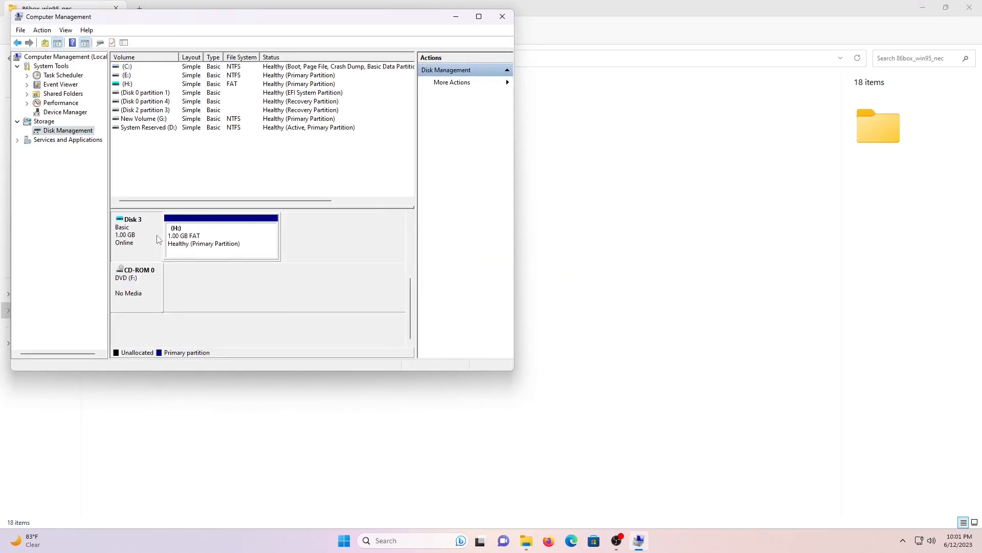
{"action": "left_click", "coordinate": [192, 291]}
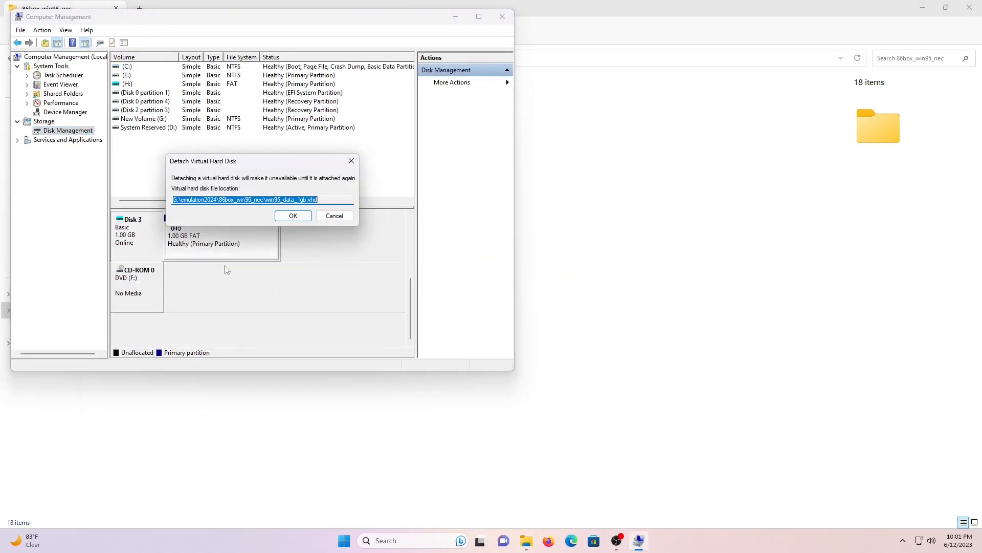
{"action": "left_click", "coordinate": [288, 215]}
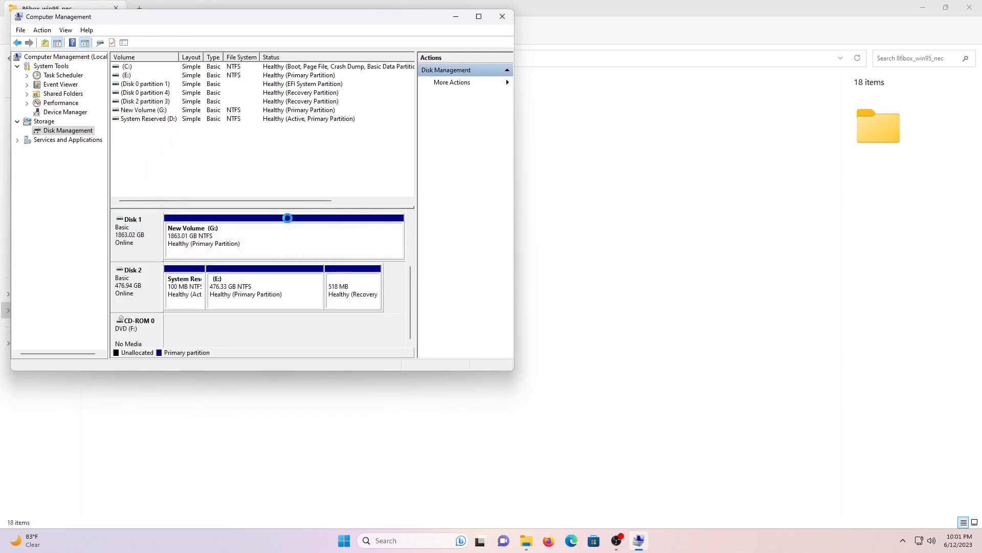
{"action": "left_click", "coordinate": [498, 21]}
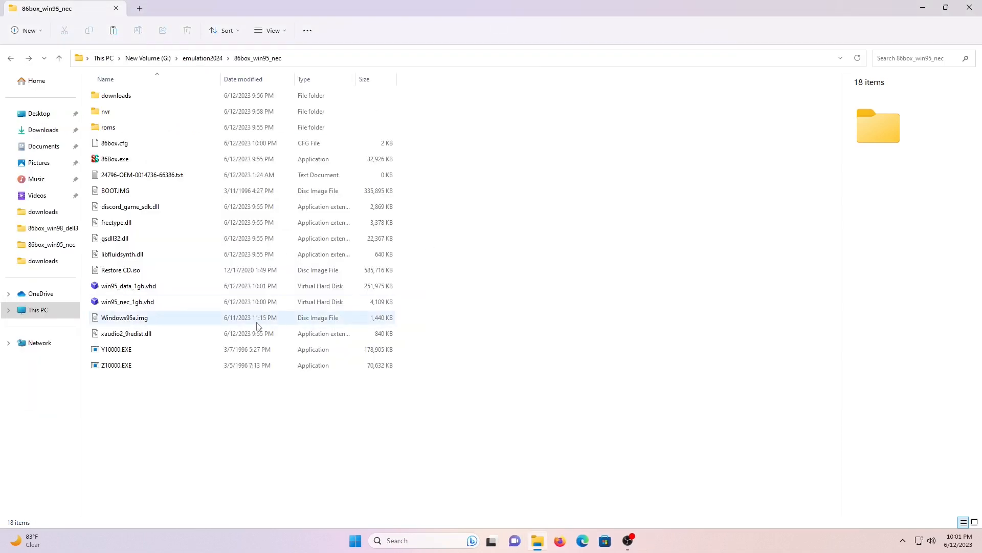
Launch 86Box, switch to drive D: after DOS boots, and enter y10000 -d -e -sgenesis c:\
{"action": "double_click", "coordinate": [115, 159]}
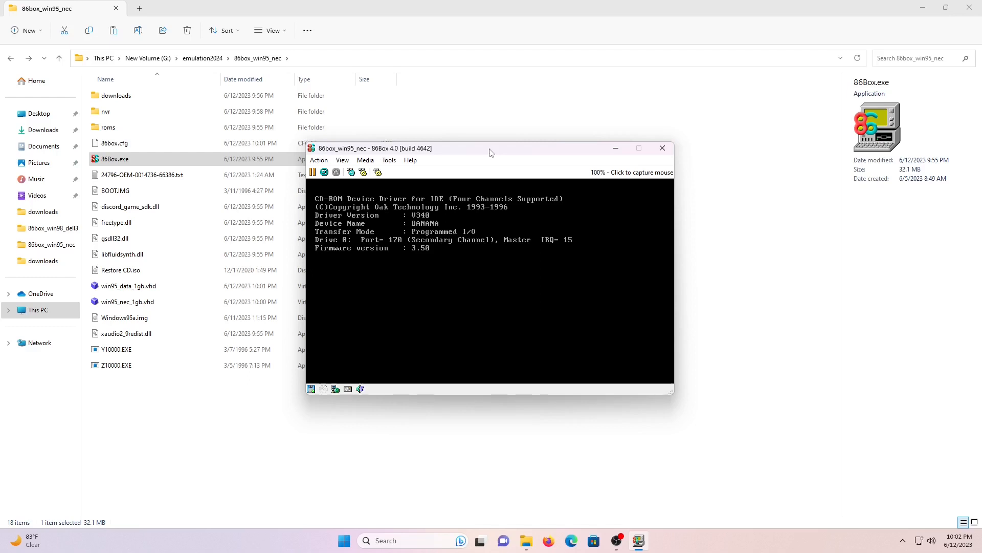
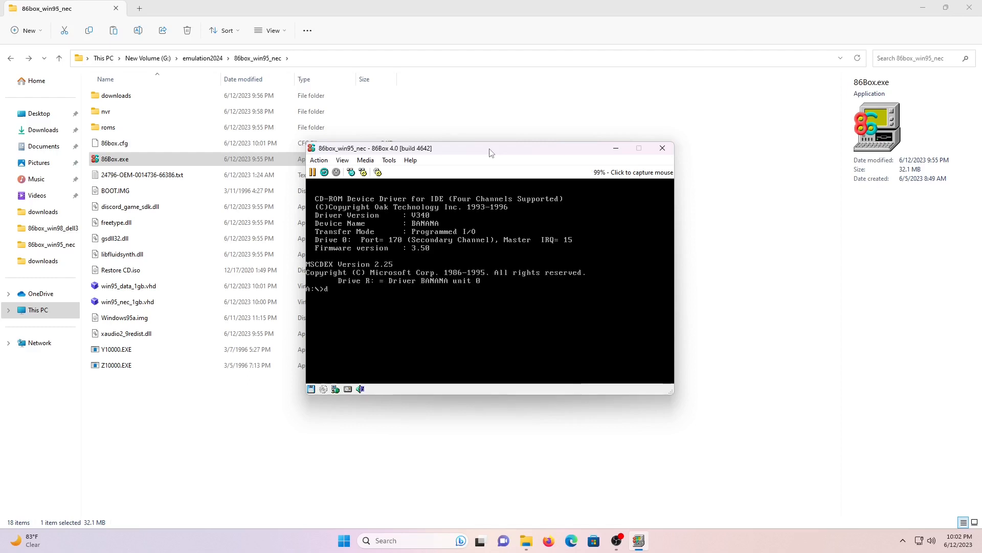
{"action": "key", "text": "Return"}
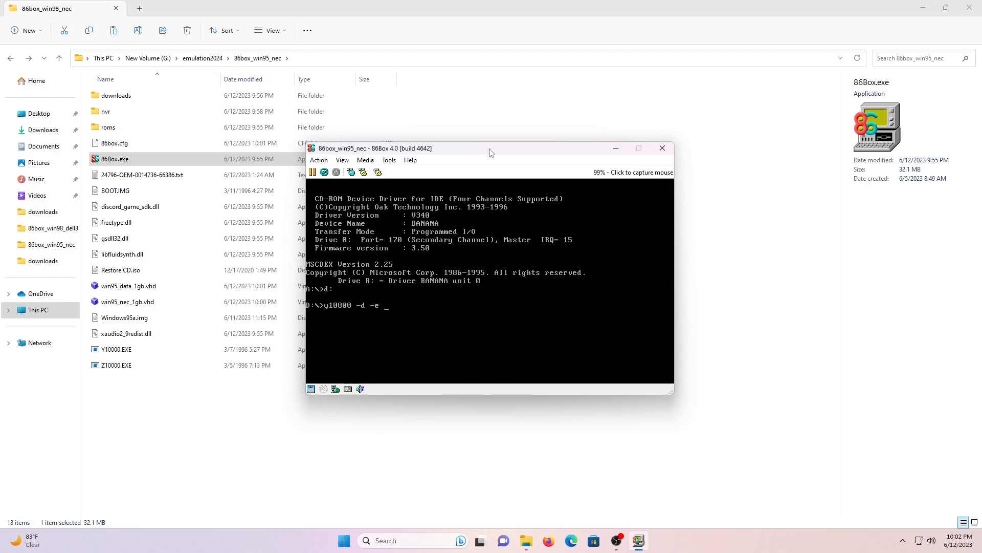
Run y10000, then z10000 -d -e -sgenesis c:, extracting both archives onto C:
{"action": "key", "text": "Return"}
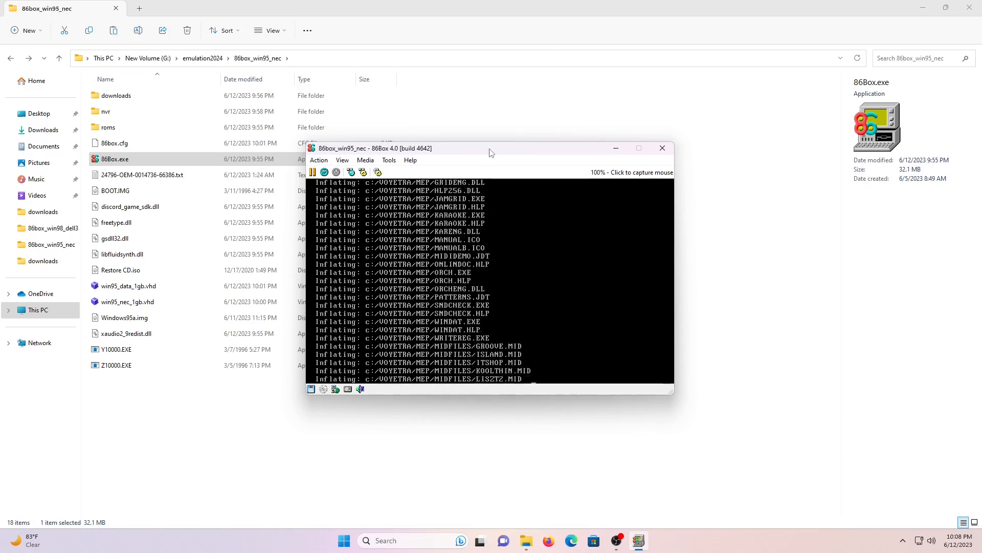
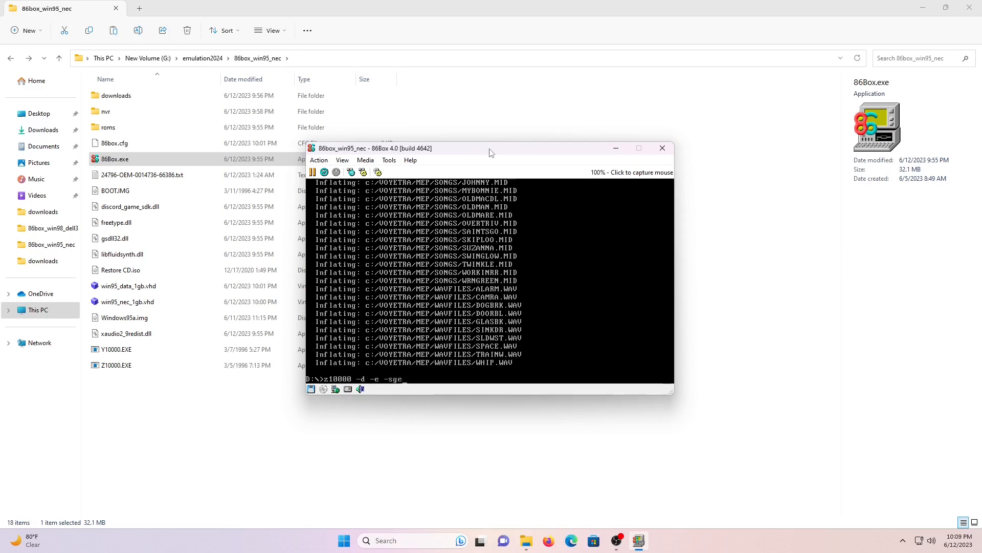
{"action": "key", "text": "Return"}
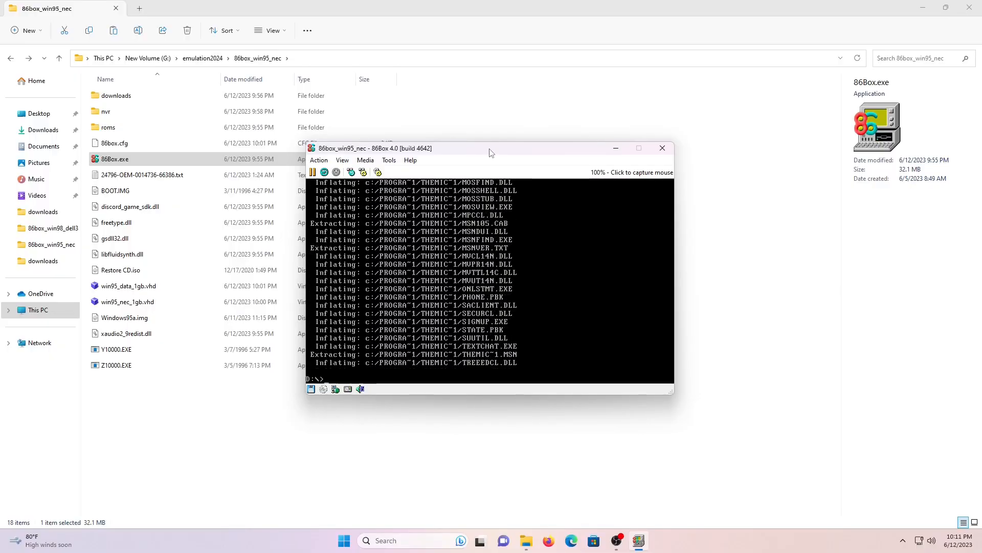
Exit 86Box, minimise OBS, and relaunch the emulator to boot from floppy to A:\>
{"action": "left_click", "coordinate": [662, 148]}
{"action": "left_click", "coordinate": [479, 278]}
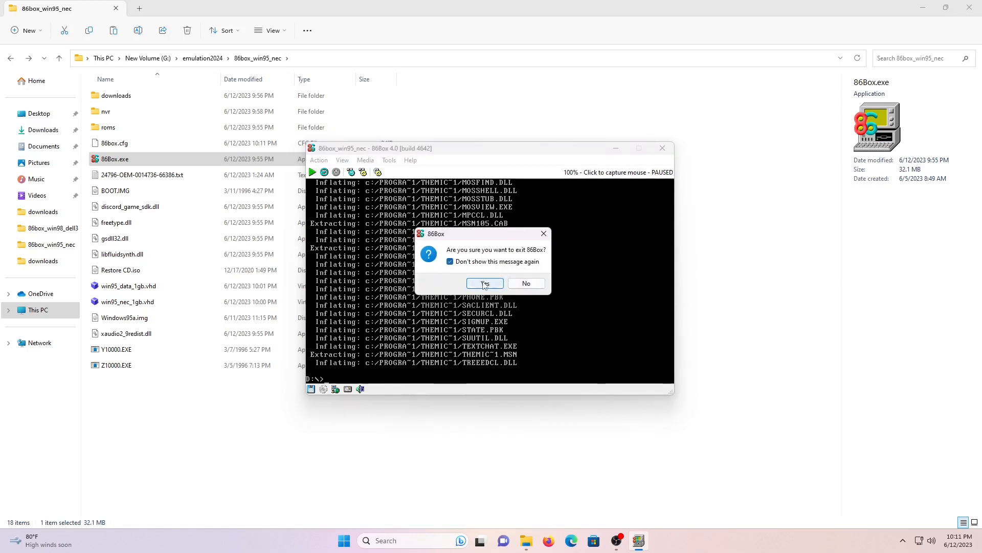
{"action": "left_click", "coordinate": [628, 541]}
{"action": "left_click", "coordinate": [882, 436]}
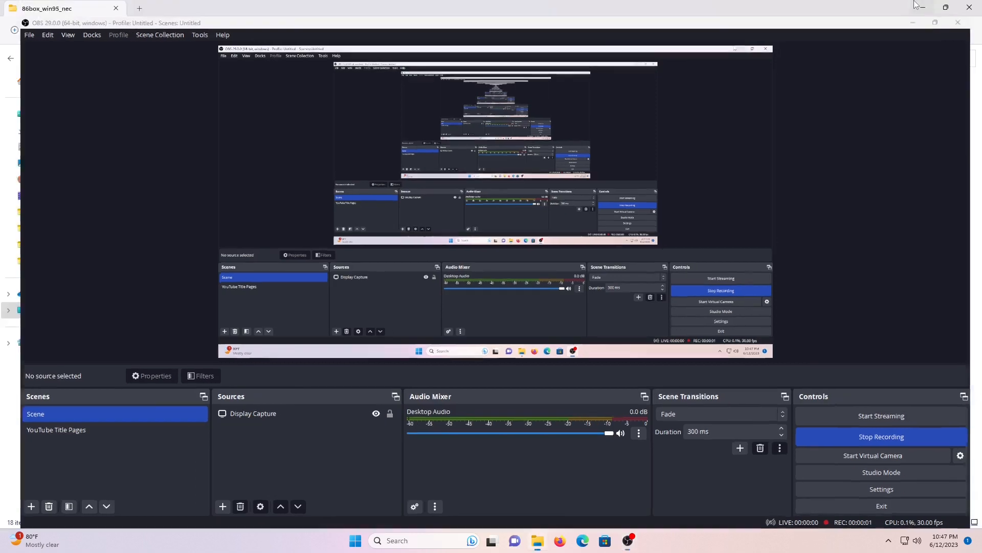
{"action": "left_click", "coordinate": [912, 23]}
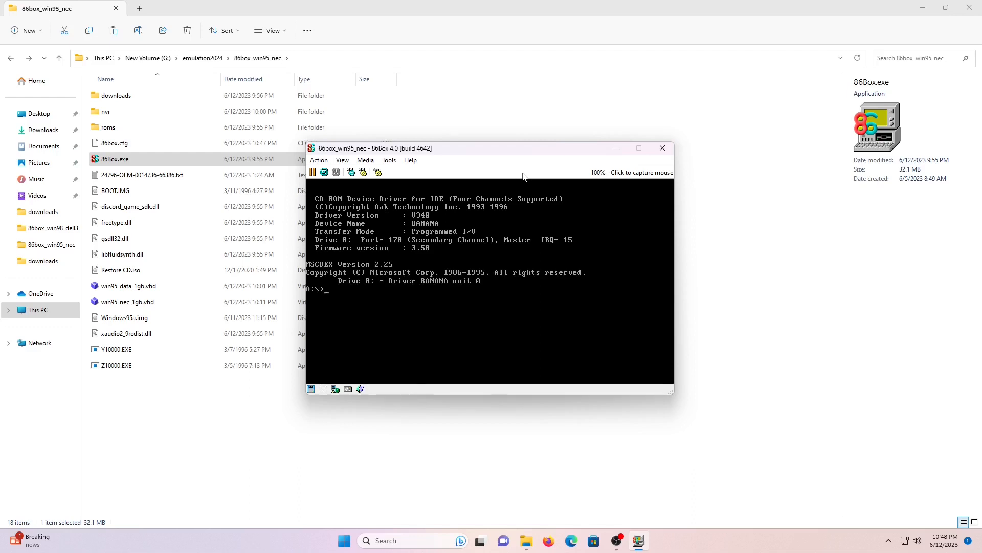
From C:\PISETUP, list the EXE files and launch the Windows 95 pisetup program
{"action": "type", "text": "c:"}
{"action": "key", "text": "Return"}
{"action": "type", "text": "cd pisetup"}
{"action": "key", "text": "Return"}
{"action": "type", "text": "dir"}
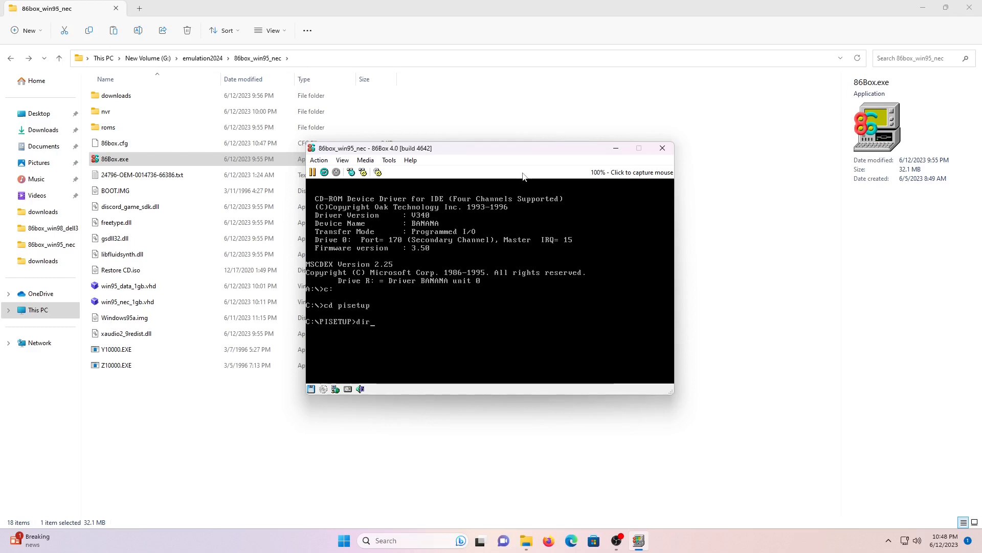
{"action": "type", "text": " *.exe"}
{"action": "key", "text": "Return"}
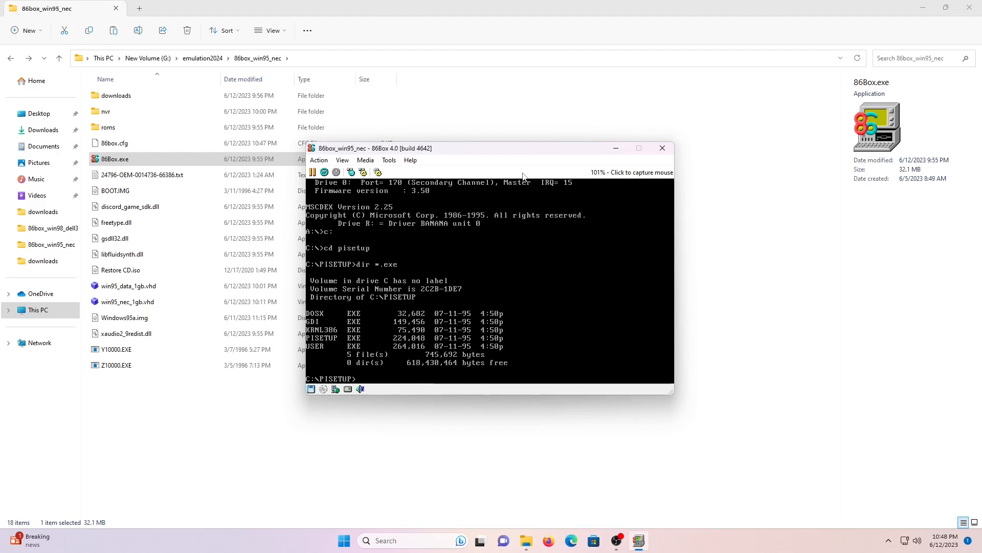
{"action": "type", "text": "pisetup"}
{"action": "key", "text": "Return"}
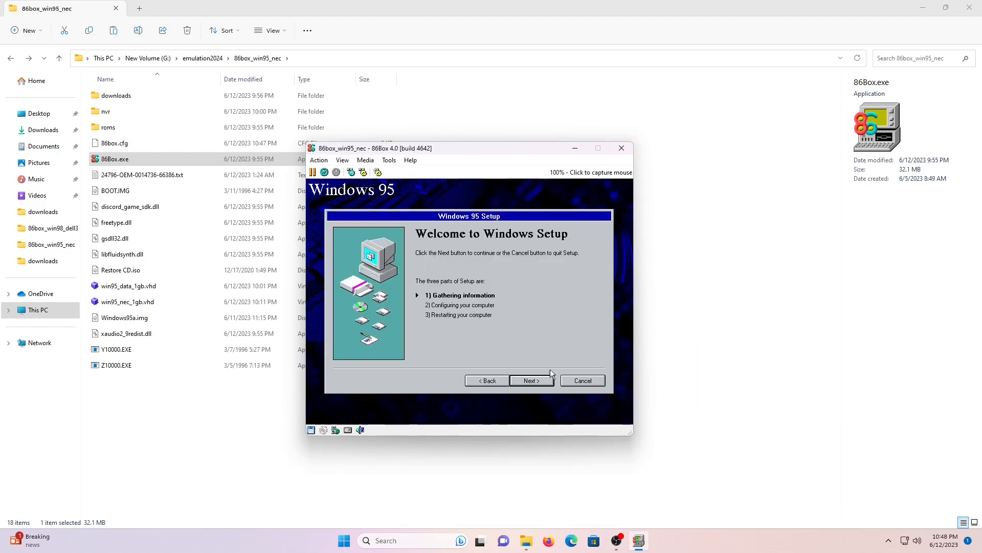
Enter NEC as name and company, accept the licence, and advance to the certificate page
{"action": "left_click", "coordinate": [550, 369]}
{"action": "left_click", "coordinate": [532, 380]}
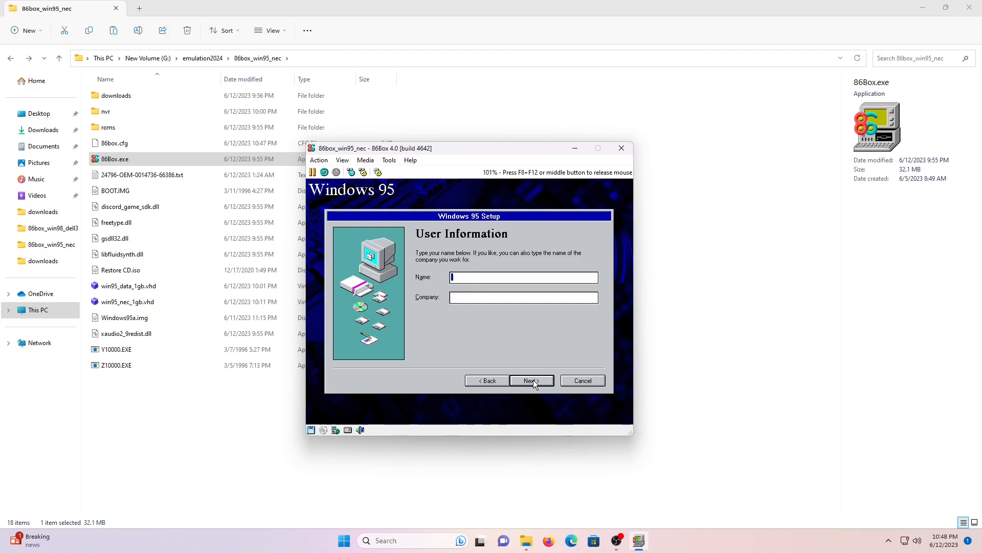
{"action": "type", "text": "NECNEC"}
{"action": "left_click", "coordinate": [533, 379]}
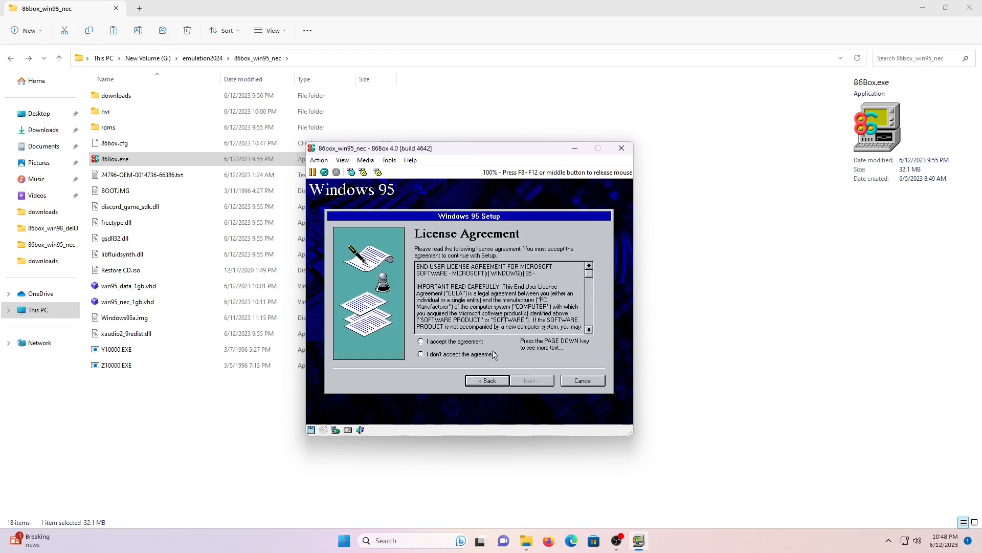
{"action": "left_click", "coordinate": [447, 341]}
{"action": "left_click", "coordinate": [541, 383]}
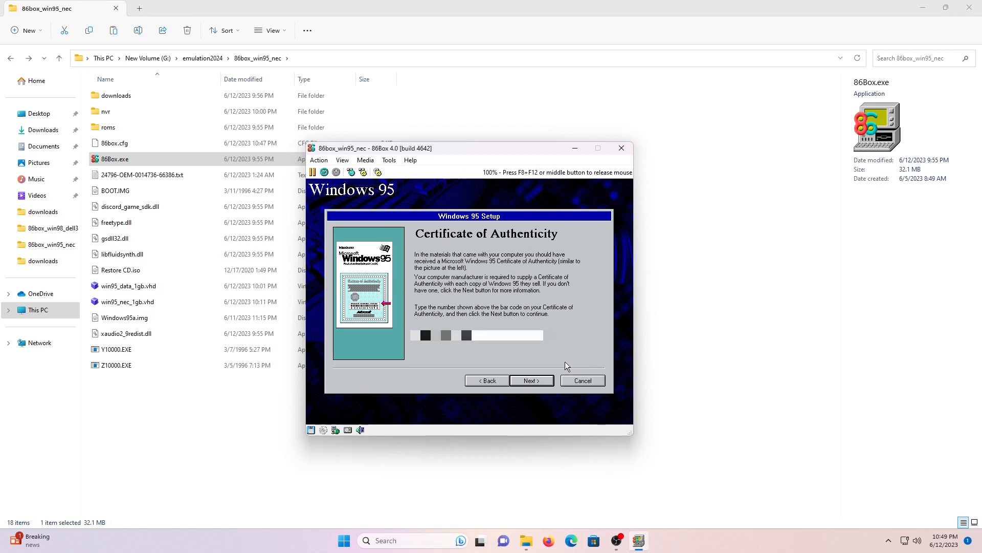
Skip the certificate number, let installation complete, then finish setup and confirm the restart
{"action": "left_click", "coordinate": [543, 381]}
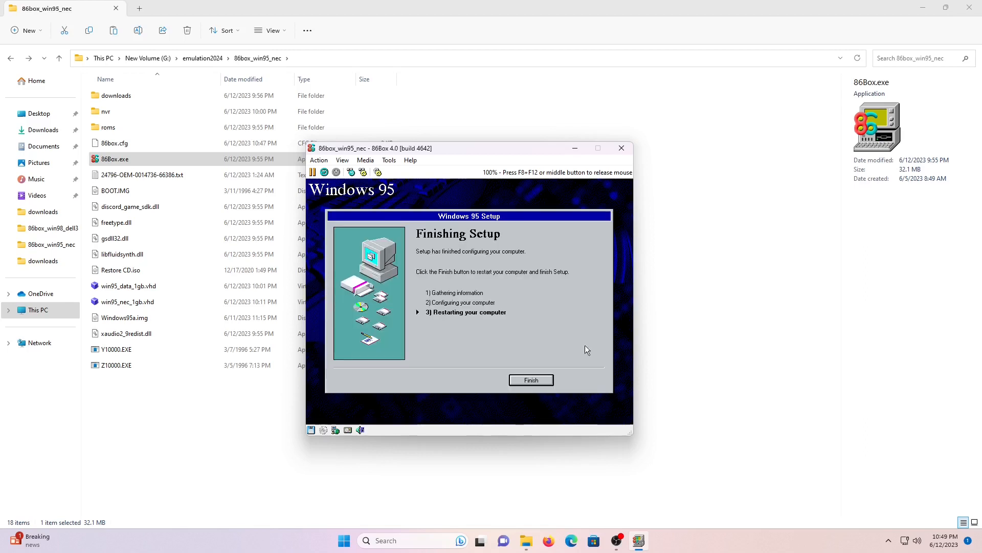
{"action": "left_click", "coordinate": [537, 381]}
{"action": "left_click", "coordinate": [467, 322]}
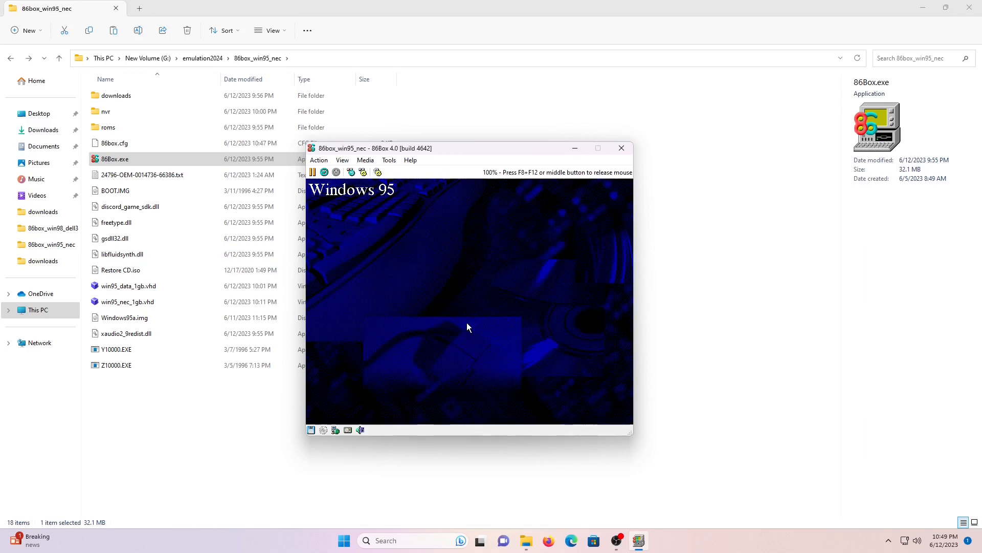
Eject the floppy image, confirm the restart, and retry after the invalid system disk message
{"action": "middle_click", "coordinate": [458, 329]}
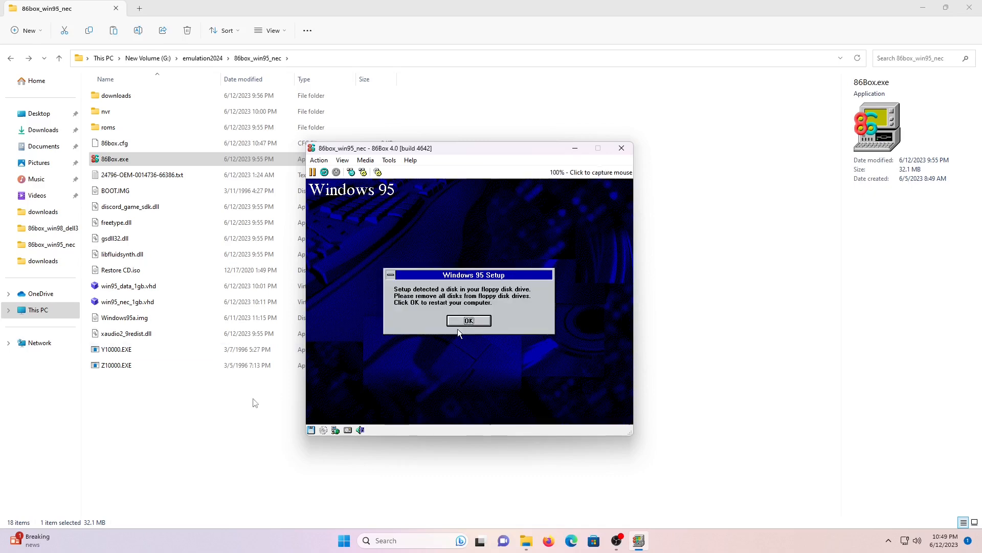
{"action": "left_click", "coordinate": [311, 429]}
{"action": "left_click", "coordinate": [369, 423]}
{"action": "left_click", "coordinate": [430, 360]}
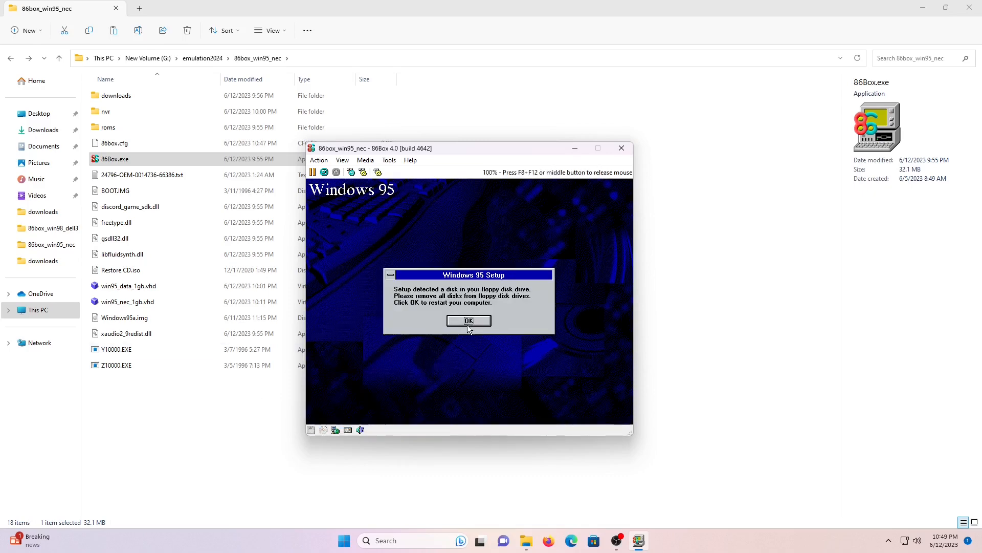
{"action": "left_click", "coordinate": [469, 320]}
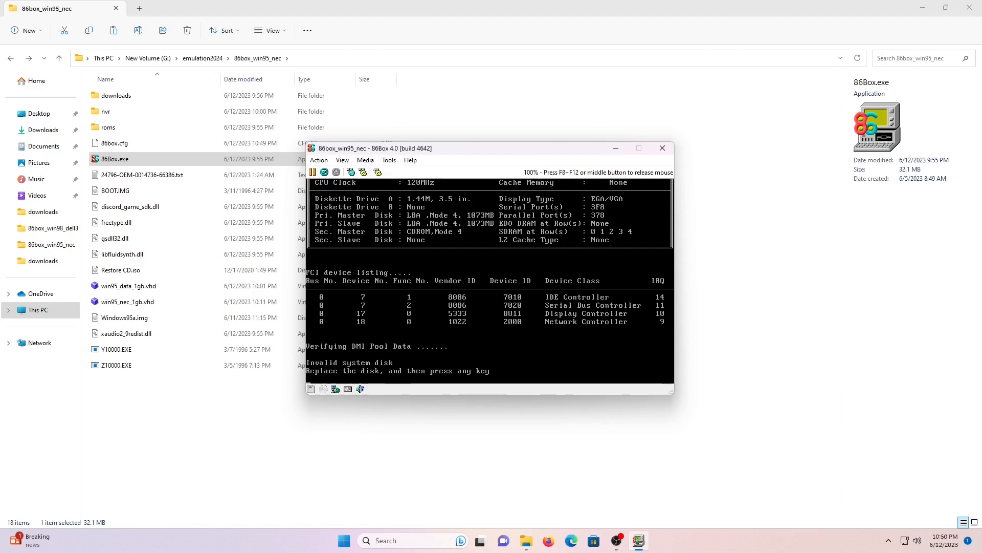
{"action": "key", "text": "Return"}
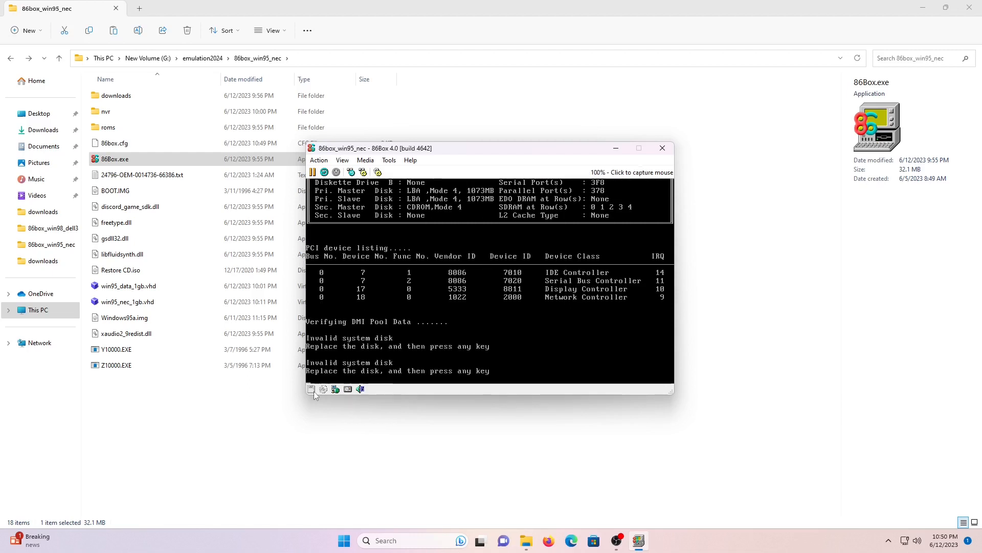
Reinsert Windows95a.img, boot to the A:\> prompt and run sys c:
{"action": "left_click", "coordinate": [313, 391]}
{"action": "left_click", "coordinate": [359, 351]}
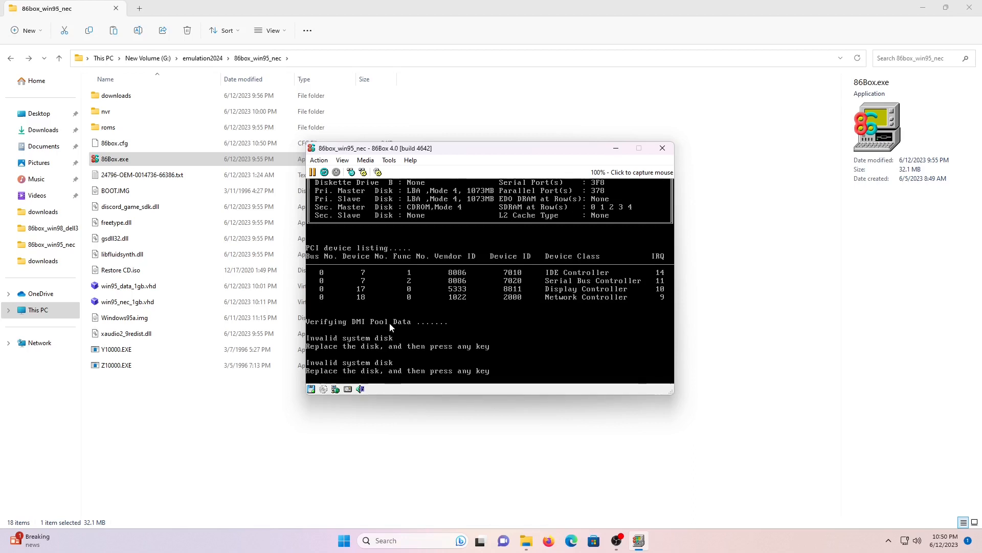
{"action": "key", "text": "Return"}
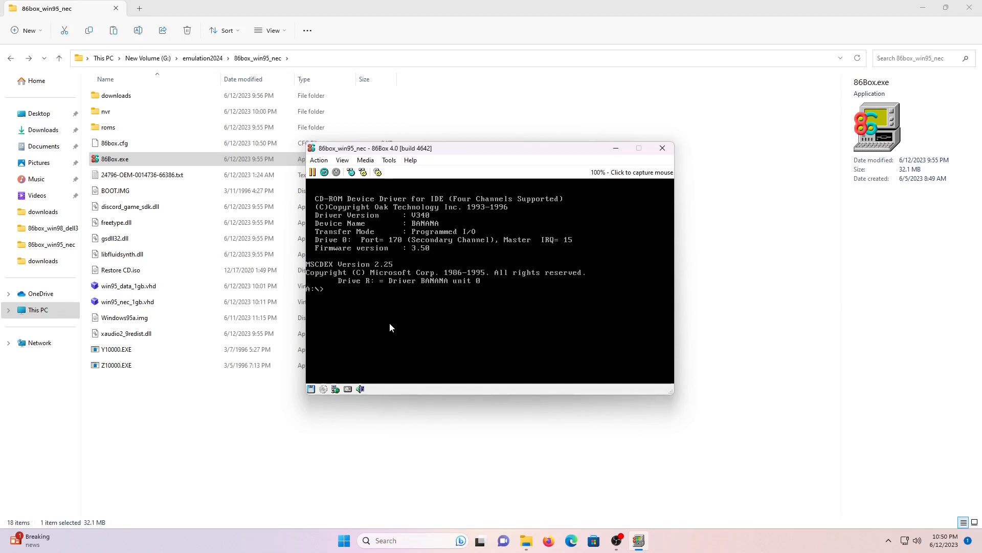
{"action": "type", "text": "sys c:"}
{"action": "key", "text": "Return"}
After 'System transferred', eject the floppy and hard reset the emulated machine
{"action": "left_click", "coordinate": [311, 390]}
{"action": "left_click", "coordinate": [318, 159]}
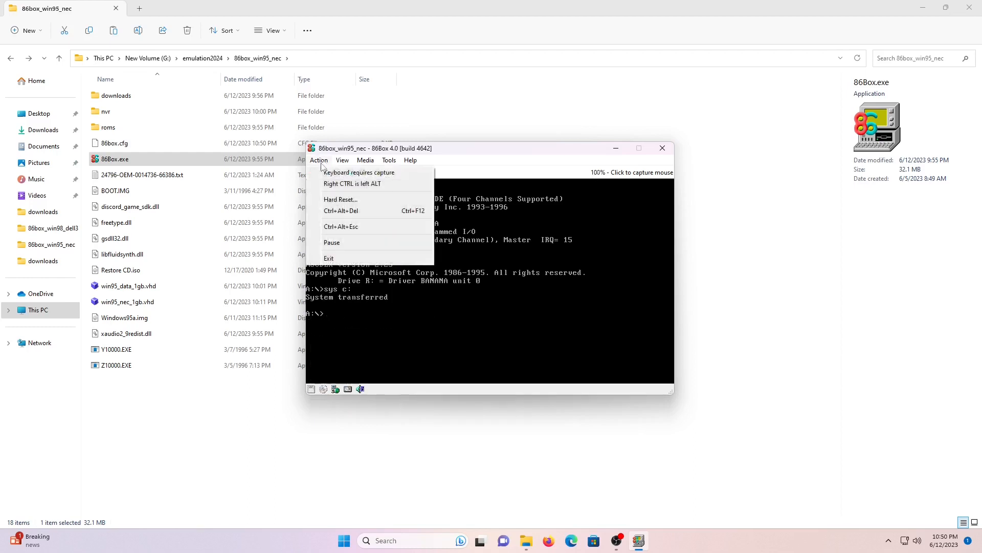
{"action": "left_click", "coordinate": [333, 208]}
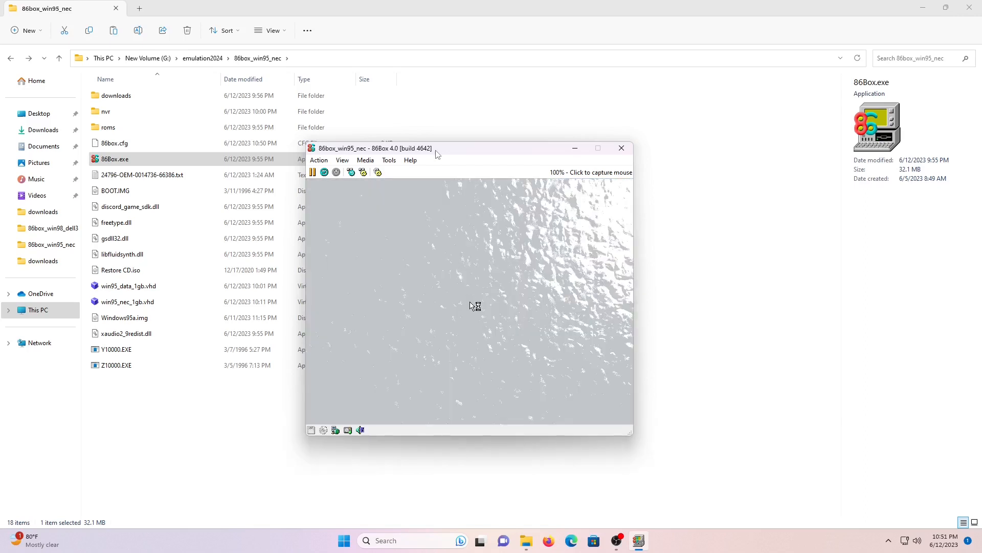
Enter 'NE' as the computer name, skip printer setup, and accept the default time zone
{"action": "left_click", "coordinate": [449, 183]}
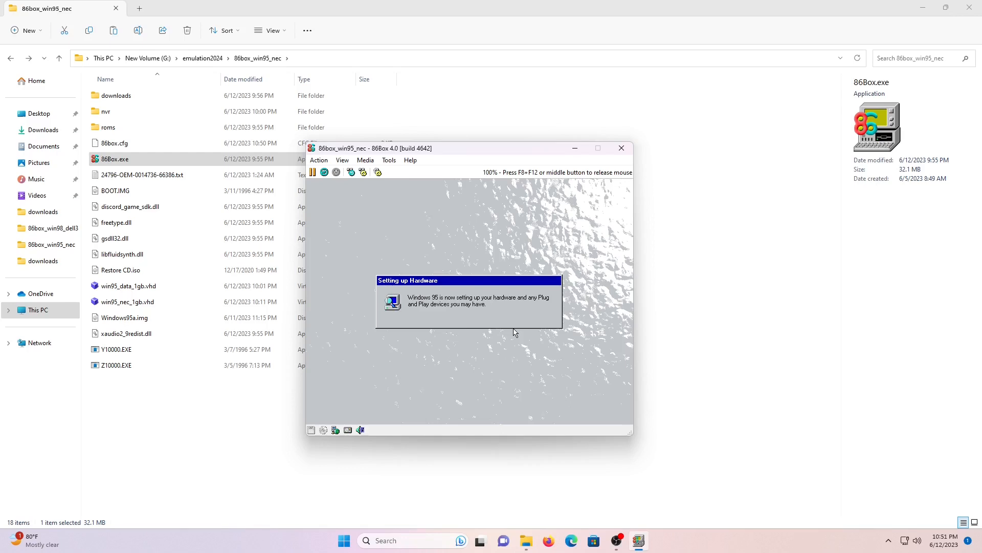
{"action": "left_click", "coordinate": [488, 333]}
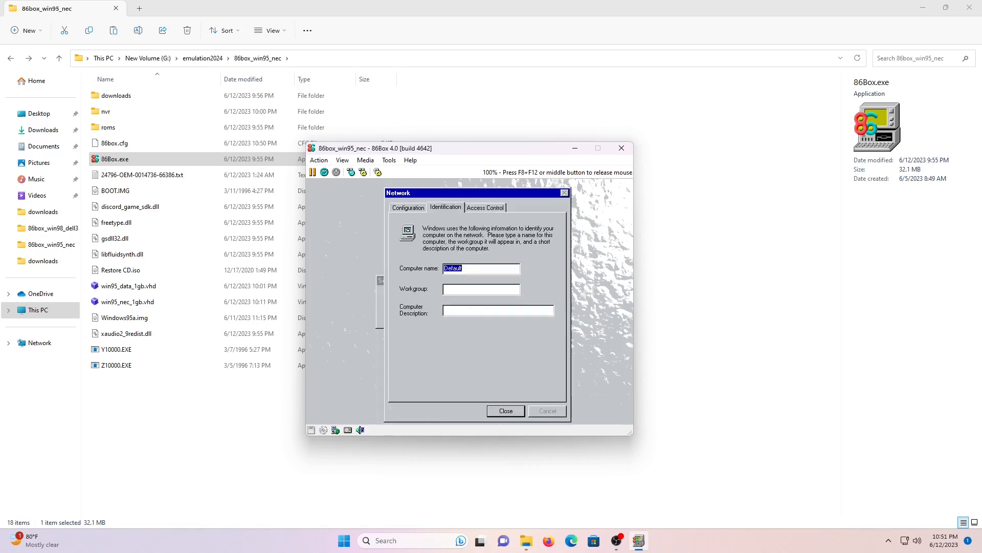
{"action": "type", "text": "NECWORK"}
{"action": "left_click", "coordinate": [504, 411]}
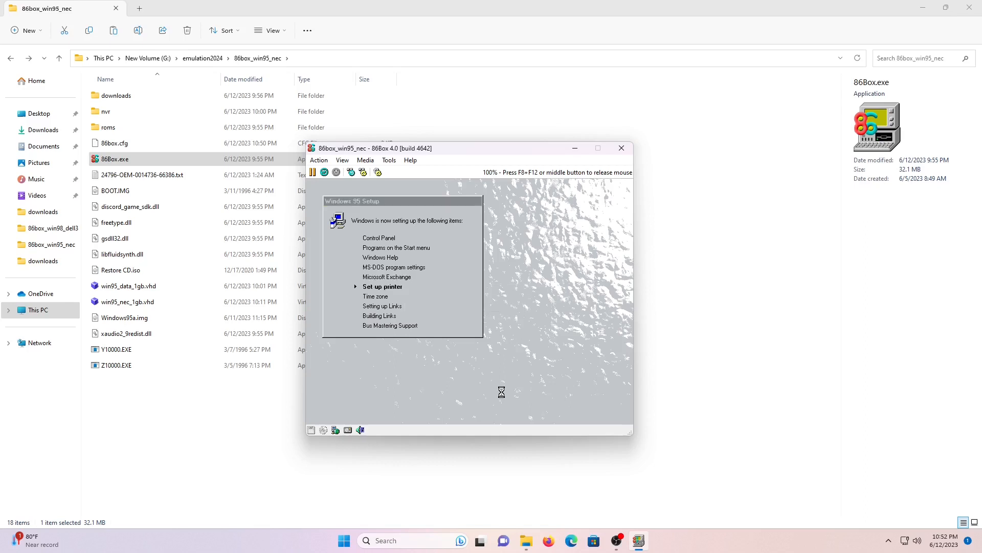
{"action": "left_click", "coordinate": [565, 368]}
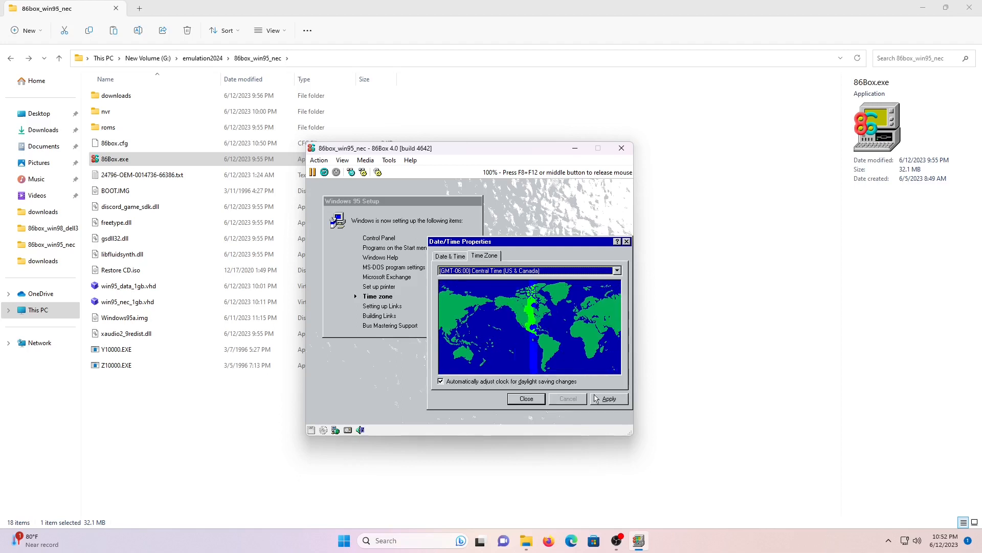
{"action": "left_click", "coordinate": [532, 400]}
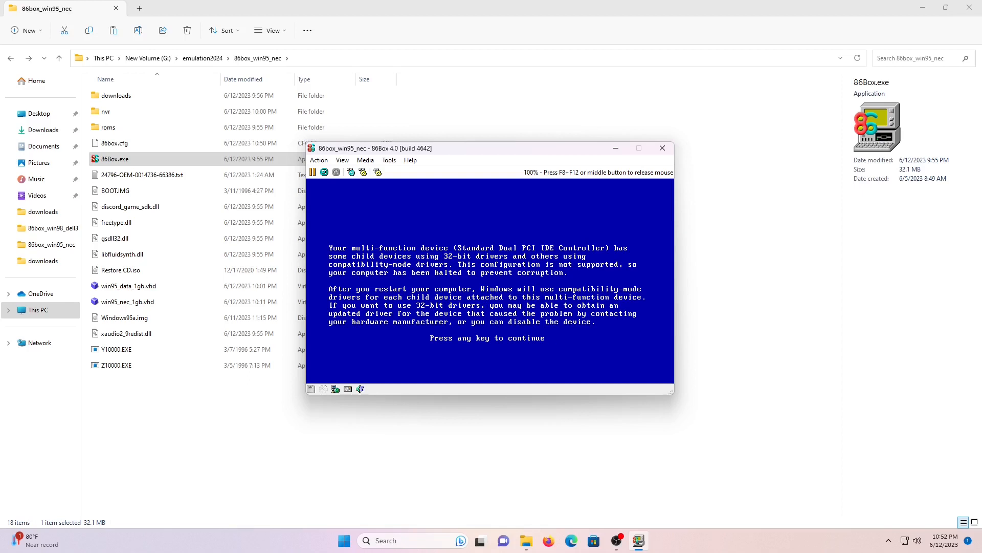
Get past the driver halt, hard reset, and start Windows 95 with the Normal startup option
{"action": "key", "text": "Return"}
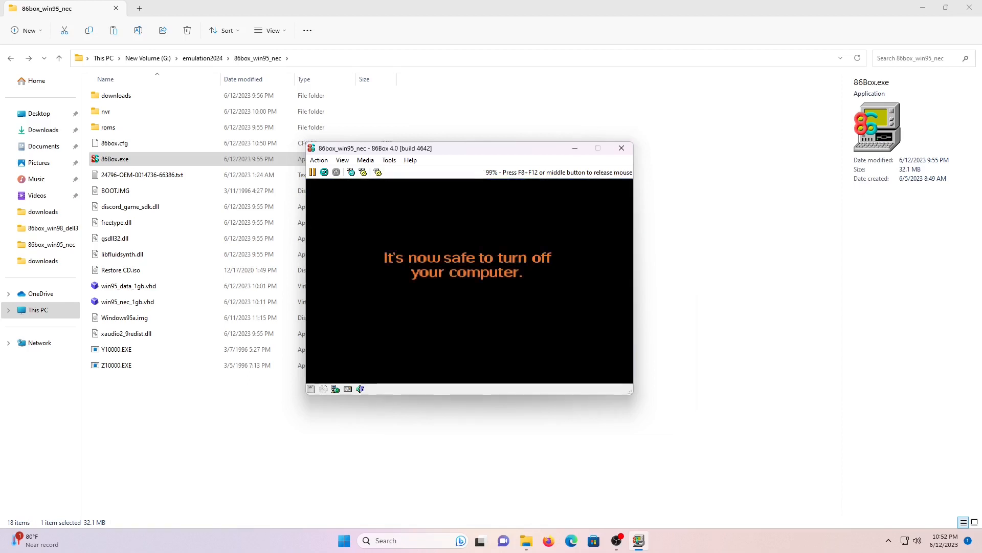
{"action": "left_click", "coordinate": [319, 159]}
{"action": "left_click", "coordinate": [329, 212]}
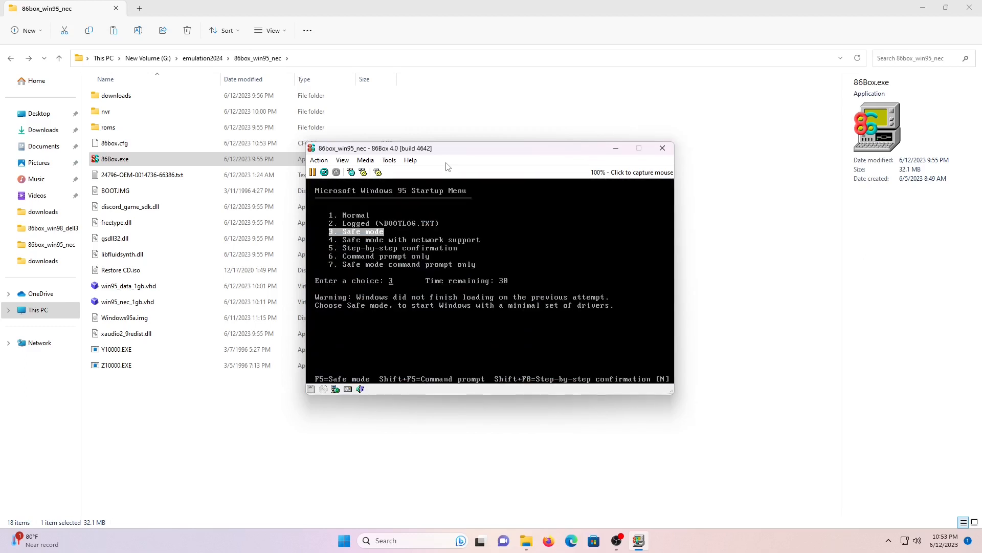
{"action": "key", "text": "Up"}
{"action": "key", "text": "Up"}
{"action": "key", "text": "Return"}
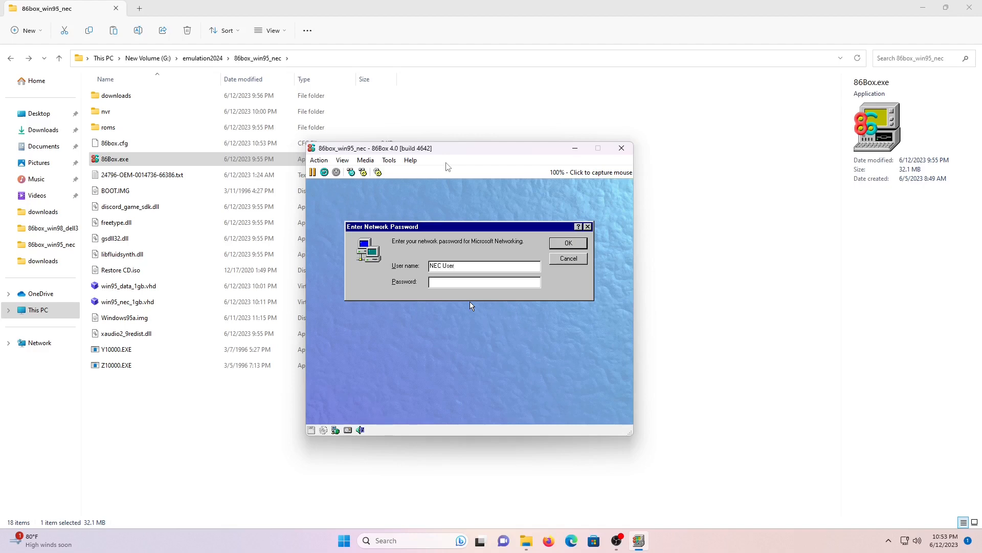
Skip the network password prompt and capture the mouse while setup reaches the desktop
{"action": "key", "text": "Return"}
{"action": "key", "text": "Return"}
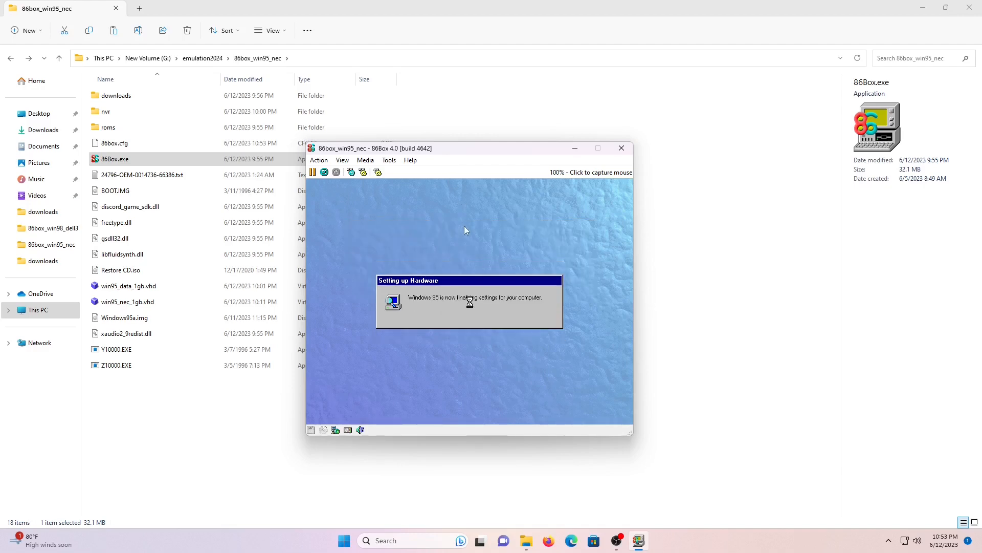
{"action": "left_click", "coordinate": [470, 302]}
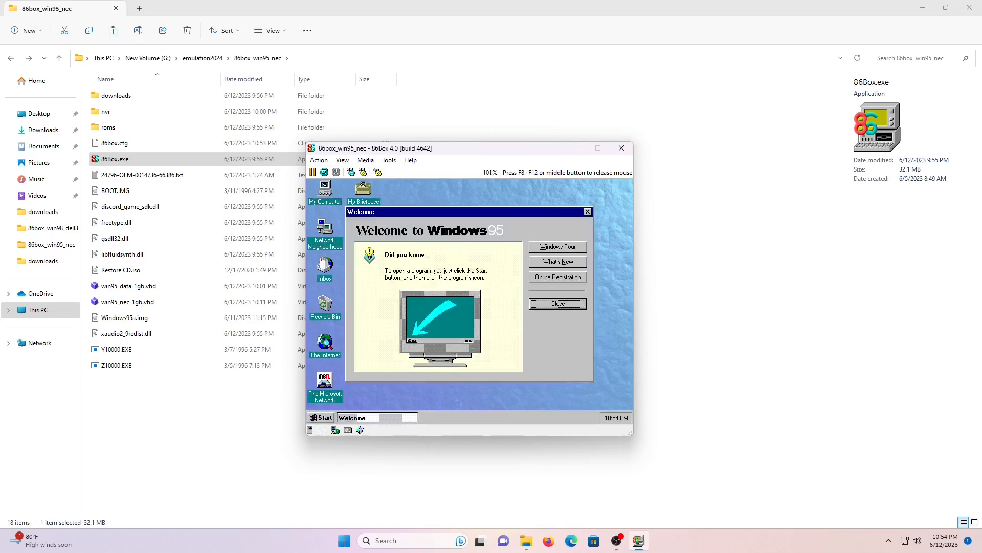
Close the Welcome screen and the NEC Remote Control message, disabling it at startup
{"action": "left_click", "coordinate": [547, 306]}
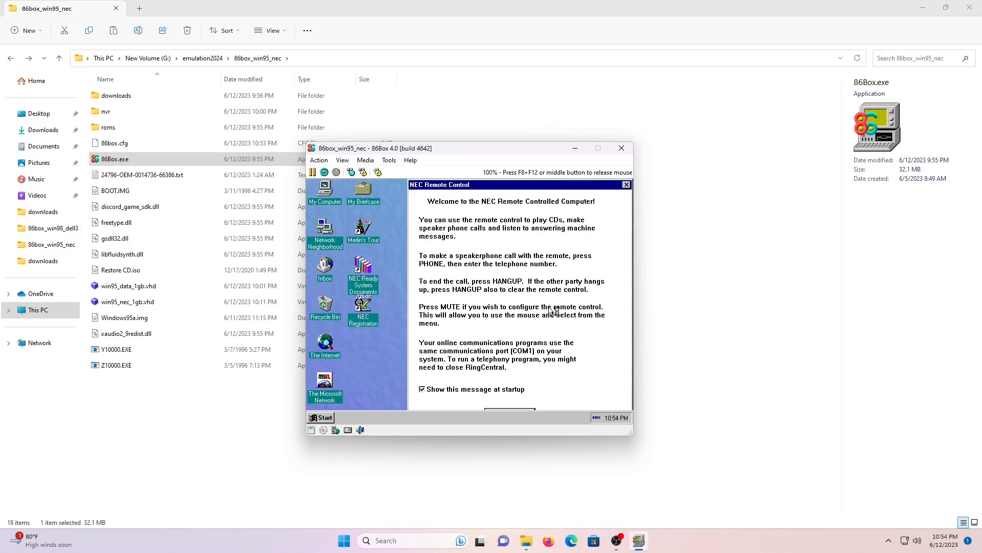
{"action": "left_click", "coordinate": [497, 392]}
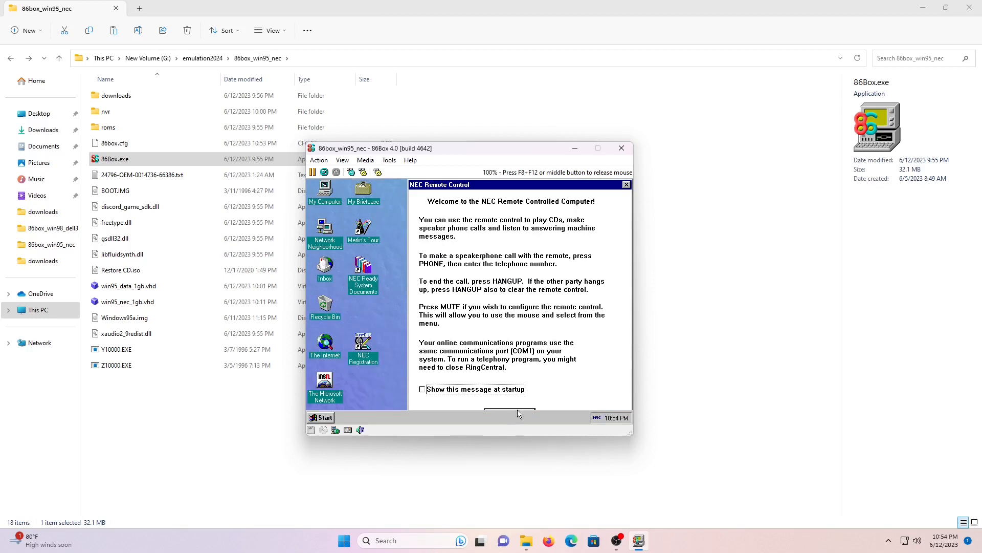
{"action": "left_click", "coordinate": [518, 412]}
Set the display to 800 by 600 and True Color (32 bit), skip the monitor type, and restart
{"action": "right_click", "coordinate": [489, 339]}
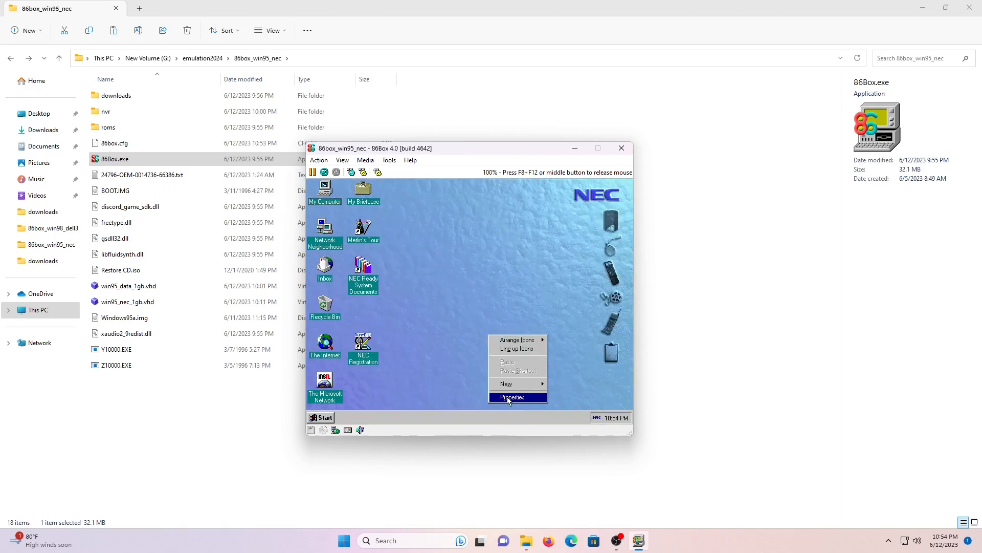
{"action": "left_click", "coordinate": [509, 399]}
{"action": "left_click", "coordinate": [435, 199]}
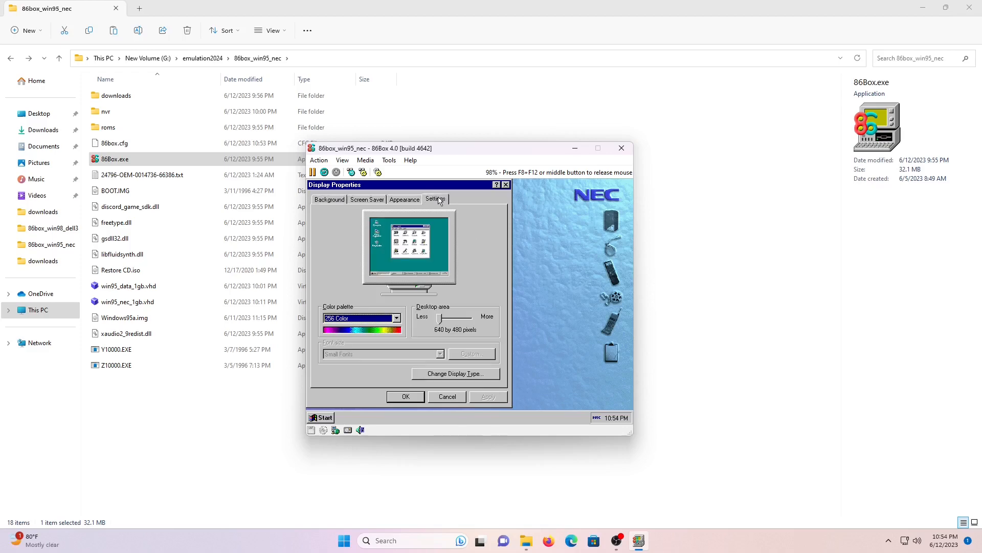
{"action": "left_click", "coordinate": [446, 319]}
{"action": "left_click", "coordinate": [396, 318]}
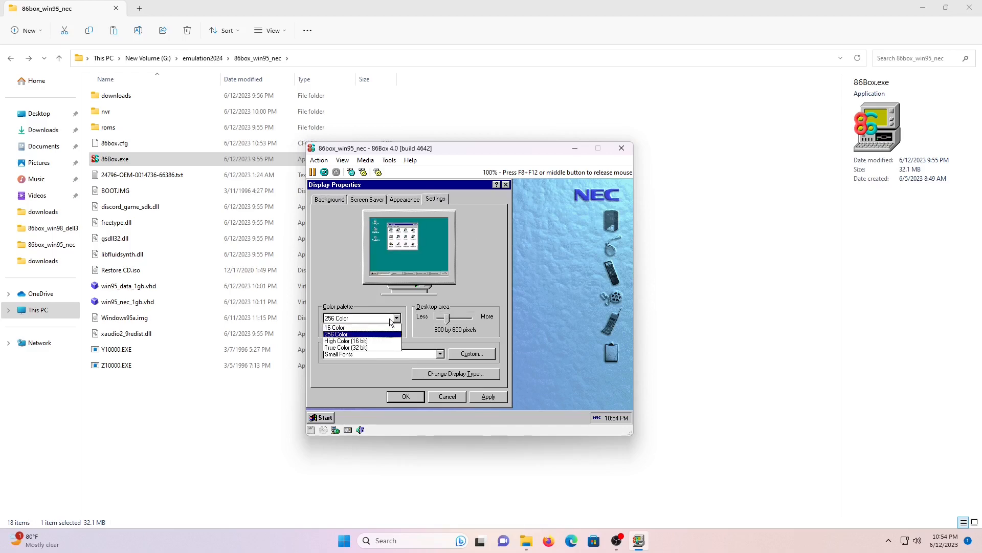
{"action": "left_click", "coordinate": [387, 350]}
{"action": "left_click", "coordinate": [483, 401]}
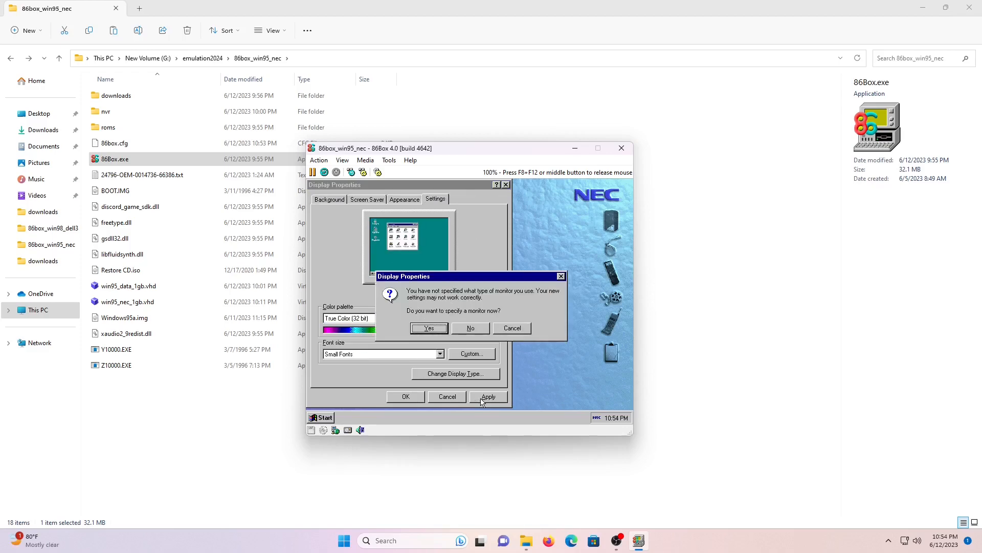
{"action": "left_click", "coordinate": [470, 328]}
{"action": "left_click", "coordinate": [441, 329]}
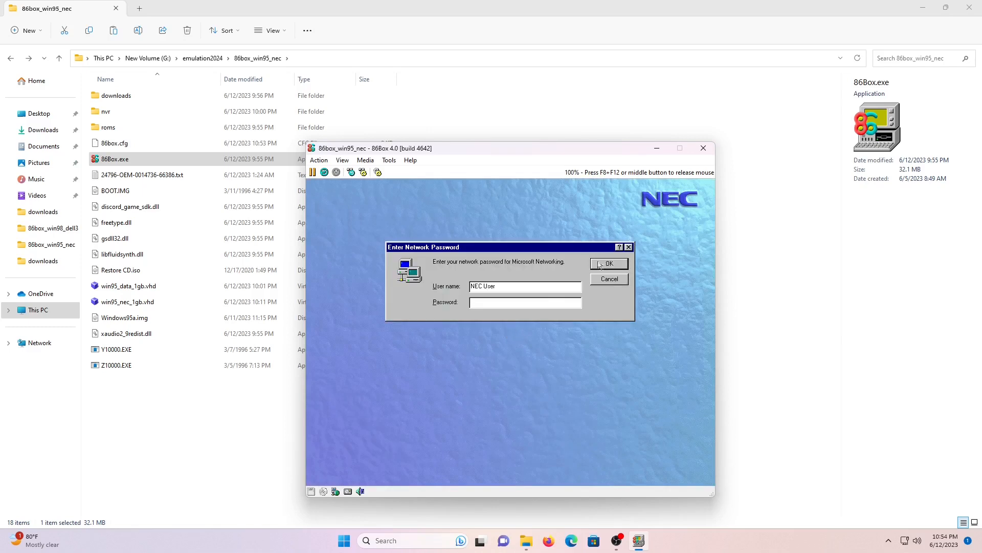
Dismiss the network password prompt and Welcome screen, then bring up the Control Panel
{"action": "left_click", "coordinate": [599, 264]}
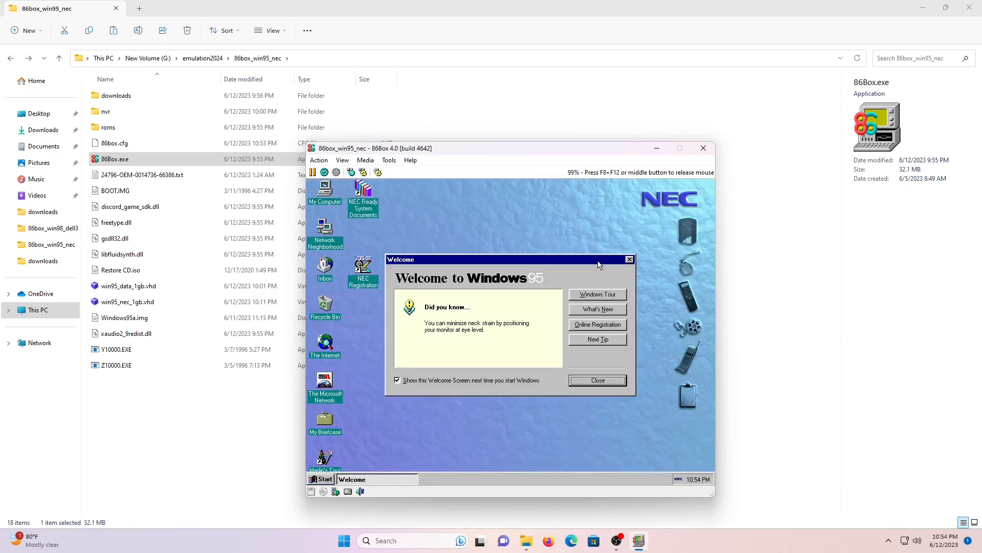
{"action": "left_click", "coordinate": [582, 381]}
{"action": "left_click", "coordinate": [329, 480]}
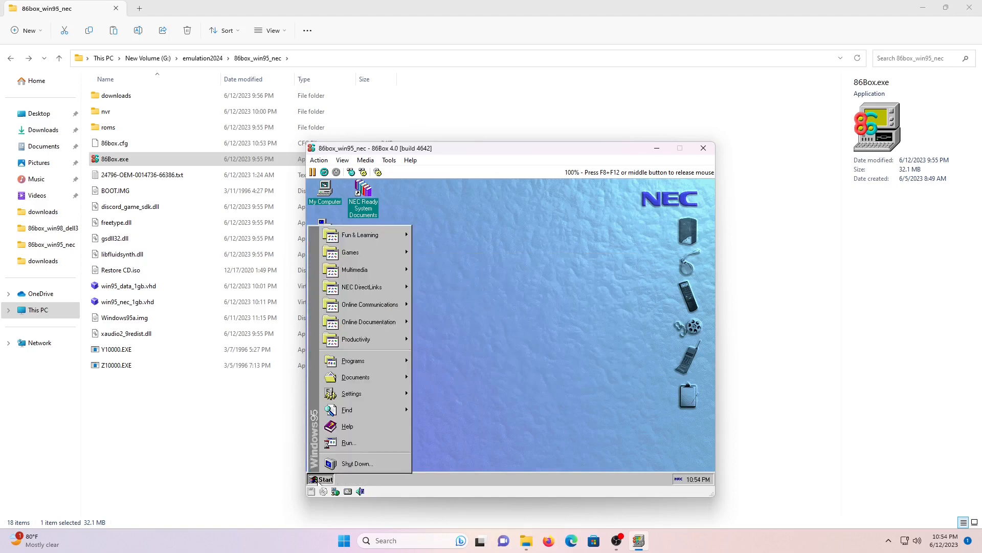
{"action": "mouse_move", "coordinate": [368, 393]}
{"action": "left_click", "coordinate": [454, 393]}
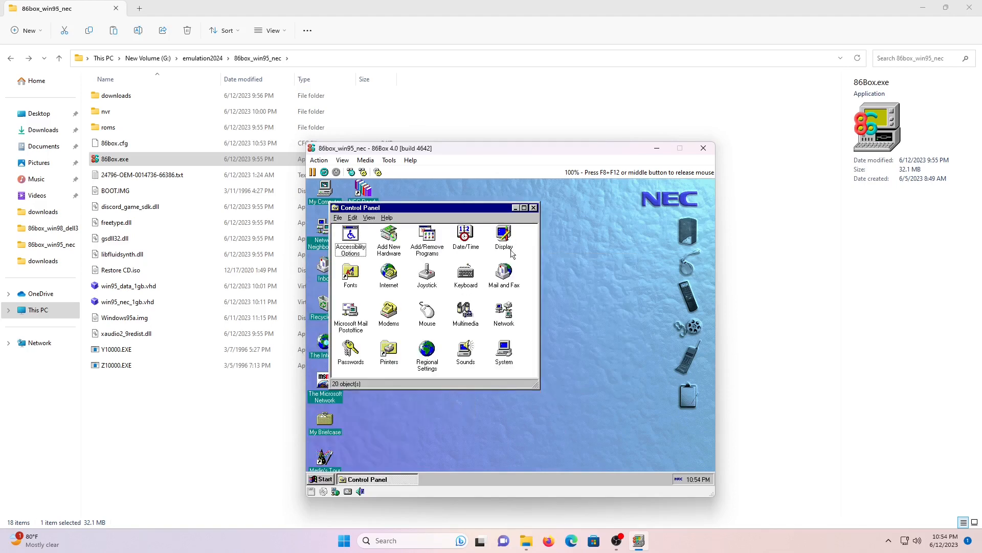
In Add New Hardware, manually pick the Sound, video and game controllers category
{"action": "double_click", "coordinate": [387, 237]}
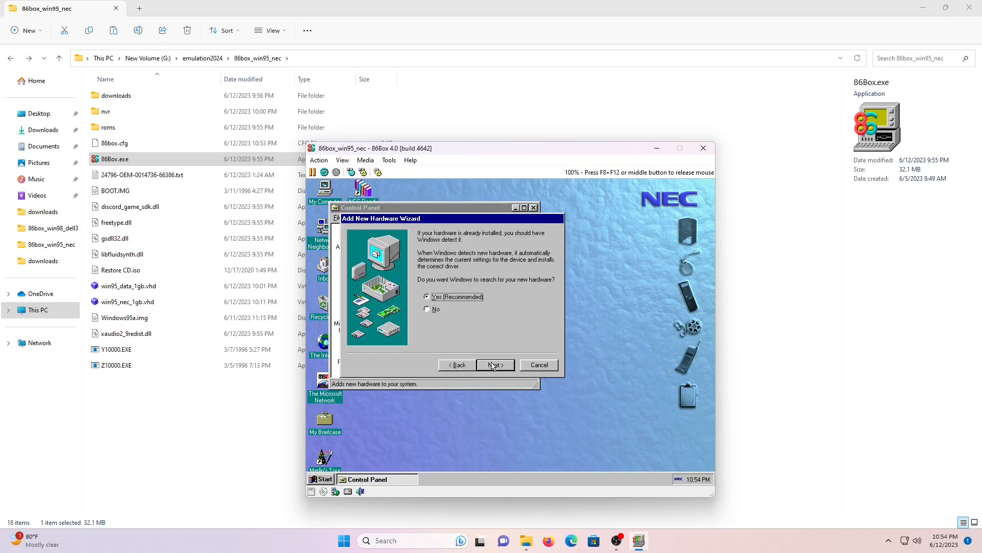
{"action": "left_click", "coordinate": [428, 309]}
{"action": "left_click", "coordinate": [498, 367]}
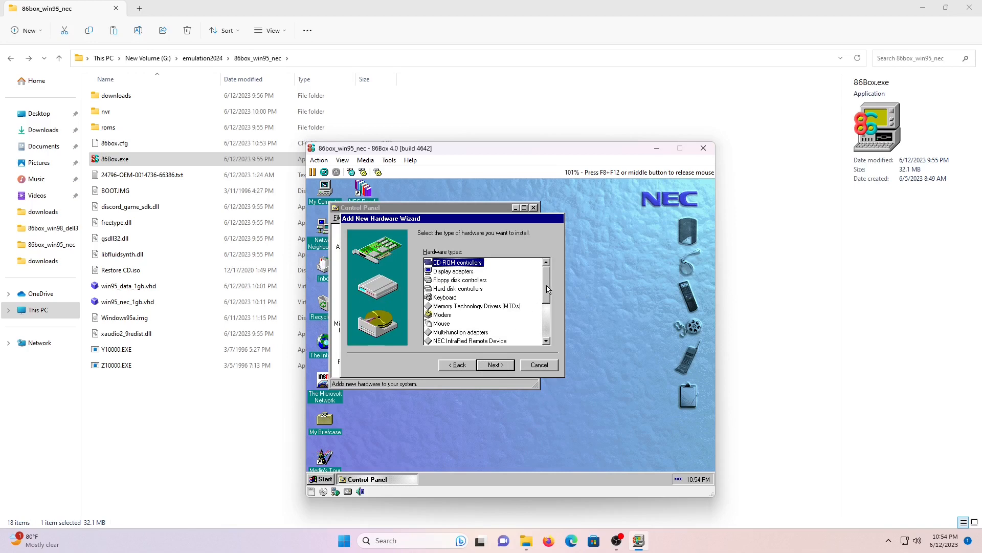
{"action": "left_click_drag", "start_coordinate": [548, 288], "coordinate": [538, 344]}
{"action": "left_click", "coordinate": [470, 333]}
{"action": "left_click", "coordinate": [496, 365]}
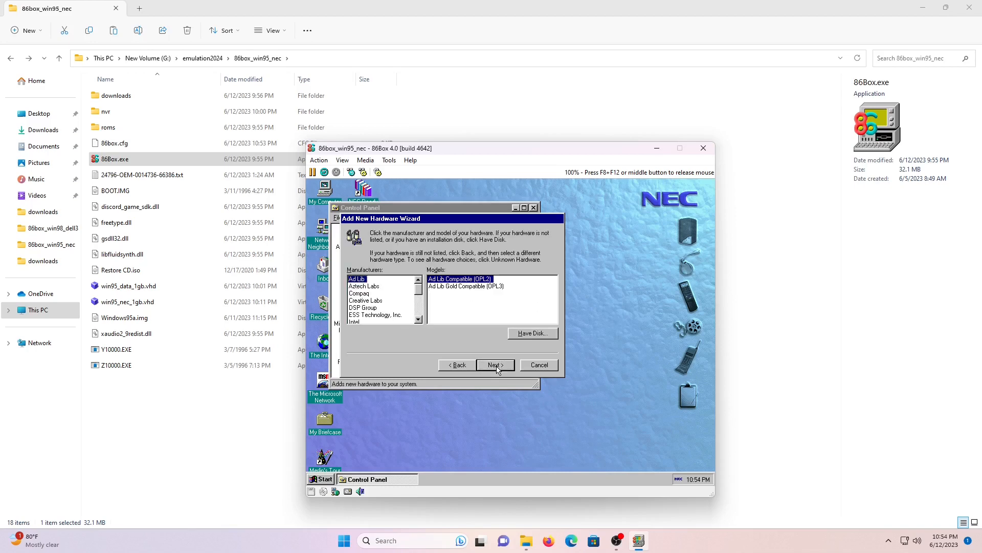
Install the Creative Labs Sound Blaster 16 or AWE-32 driver with default settings and restart
{"action": "left_click", "coordinate": [373, 302]}
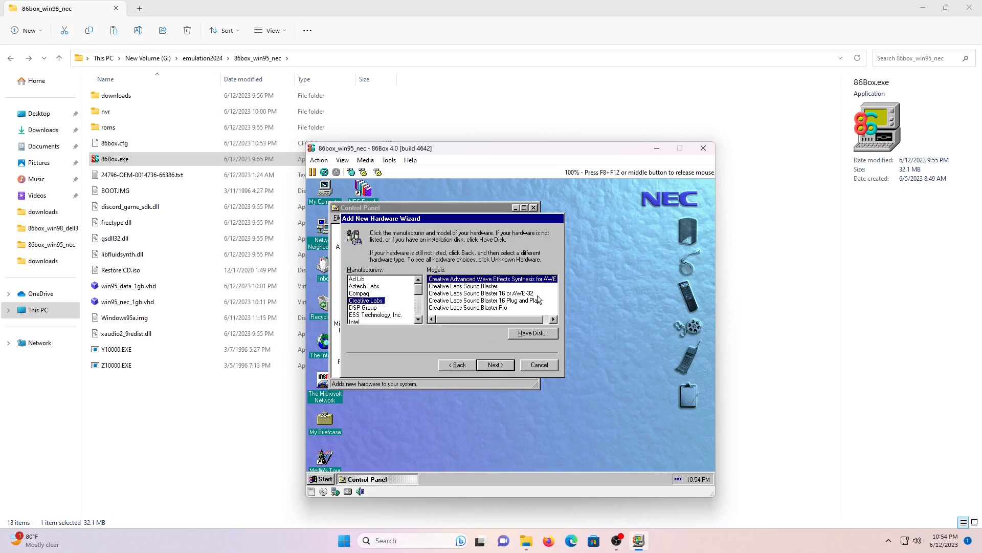
{"action": "left_click", "coordinate": [509, 294]}
{"action": "left_click", "coordinate": [504, 364]}
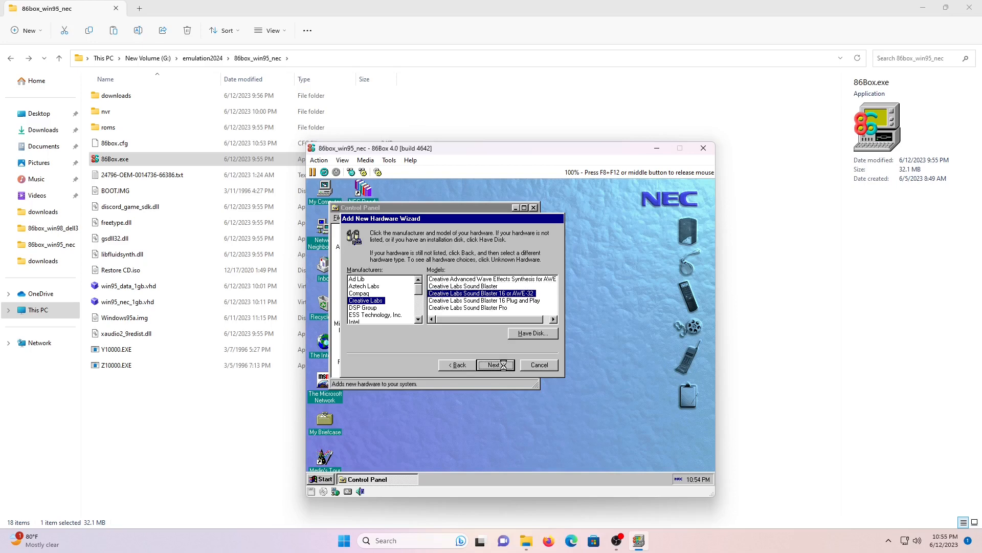
{"action": "left_click", "coordinate": [495, 365]}
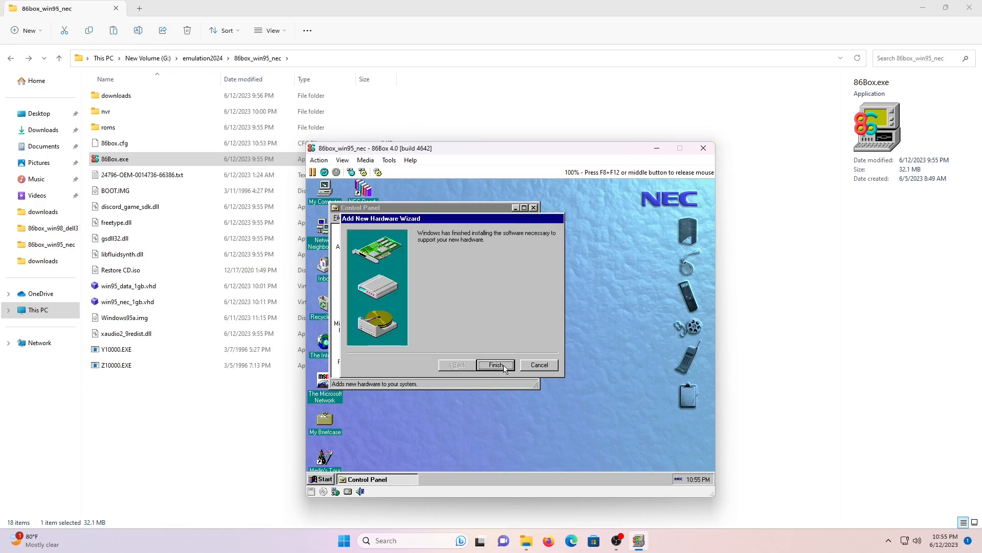
{"action": "left_click", "coordinate": [505, 368]}
{"action": "left_click", "coordinate": [501, 358]}
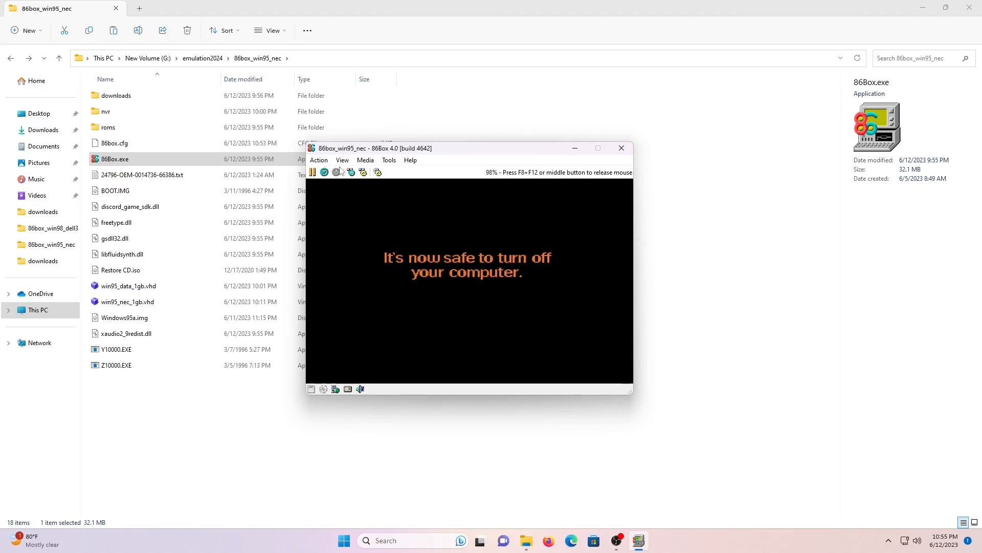
Hard reset, pass the password prompt, turn off the Welcome screen, and close Control Panel
{"action": "left_click", "coordinate": [319, 160]}
{"action": "left_click", "coordinate": [332, 183]}
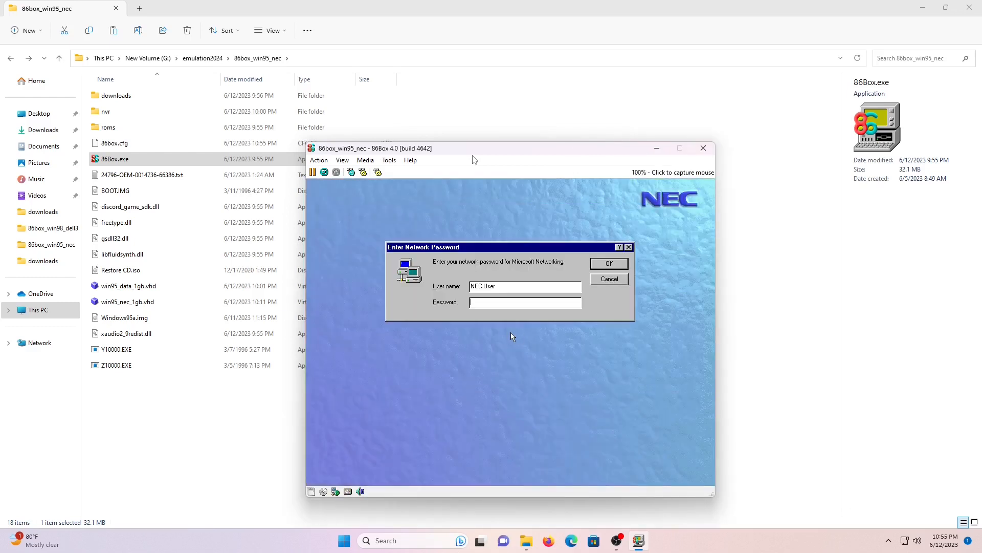
{"action": "left_click", "coordinate": [512, 336]}
{"action": "left_click", "coordinate": [608, 268]}
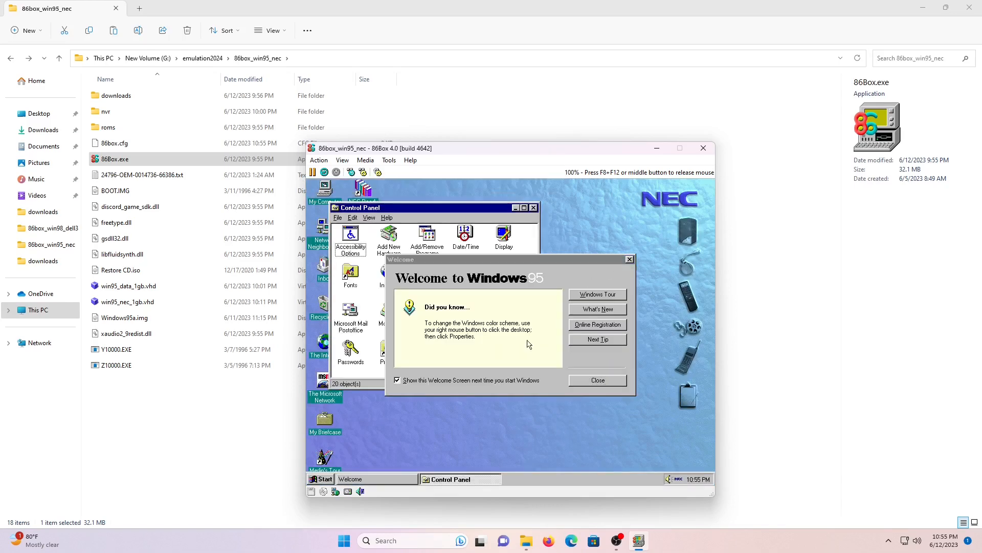
{"action": "left_click", "coordinate": [476, 381]}
{"action": "left_click", "coordinate": [581, 380]}
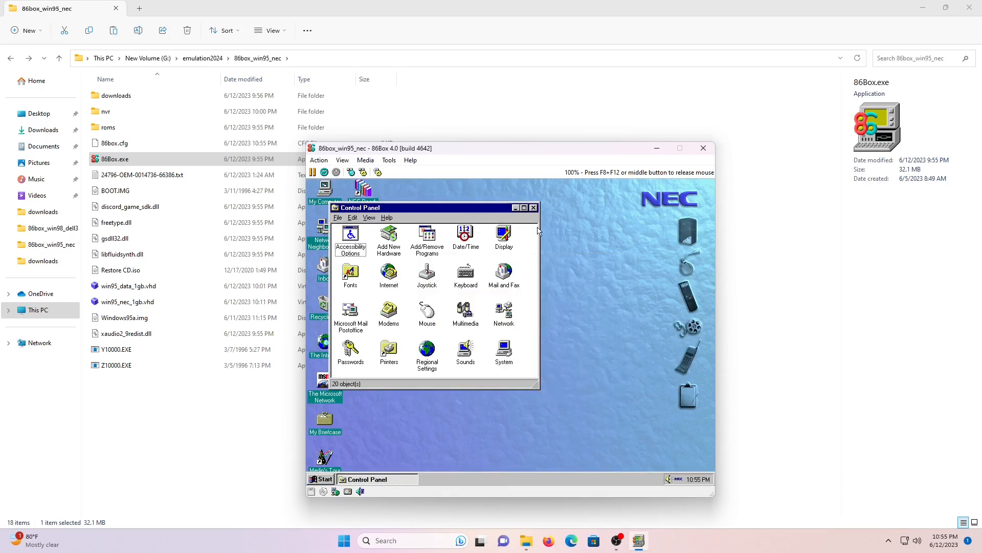
{"action": "left_click", "coordinate": [534, 208]}
Open My Computer's System Properties, showing Windows 95 4.00.950 and 32.0MB RAM
{"action": "right_click", "coordinate": [319, 197]}
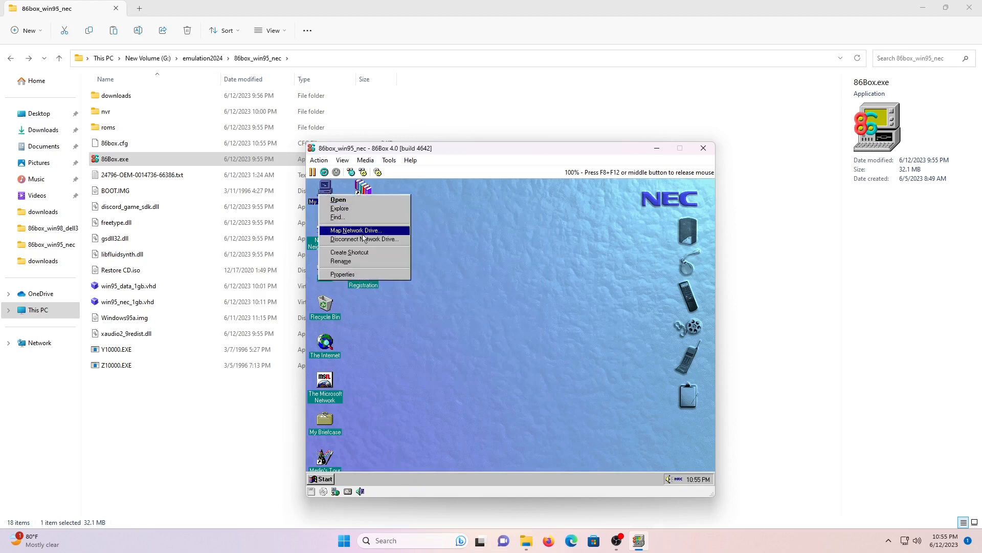
{"action": "left_click", "coordinate": [385, 276]}
{"action": "left_click_drag", "start_coordinate": [427, 219], "coordinate": [497, 208]}
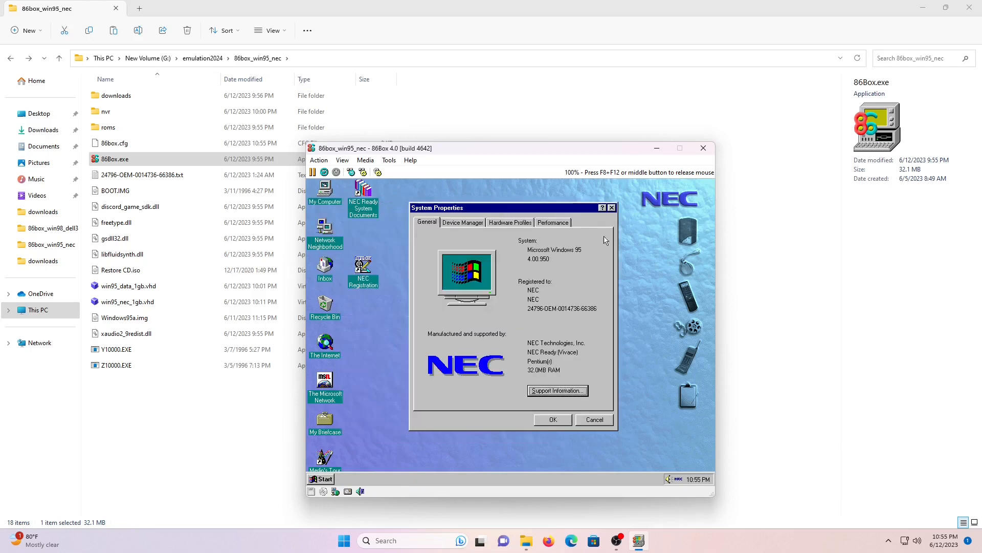
Try the NEC AudioStation and Video CD Player, then exit both programs
{"action": "left_click", "coordinate": [690, 234]}
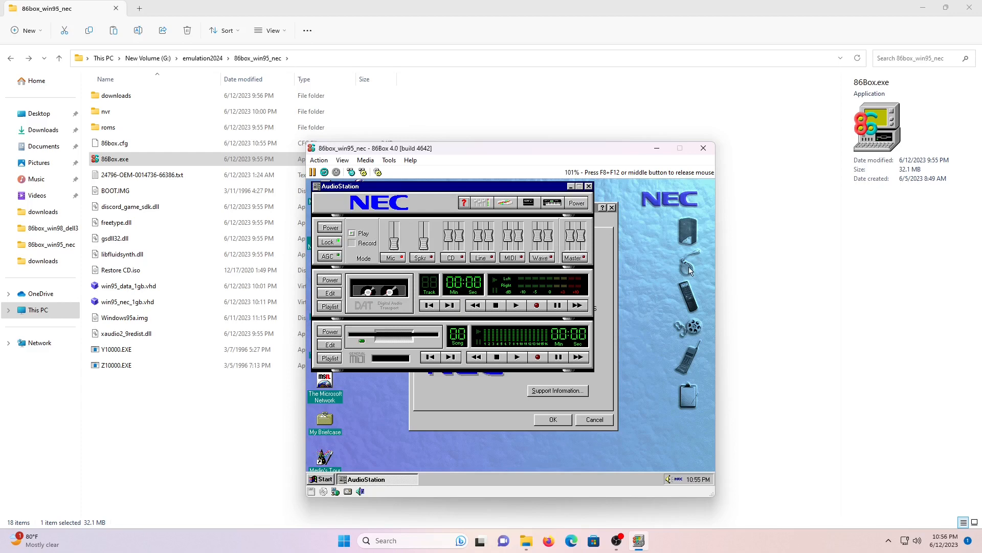
{"action": "left_click", "coordinate": [685, 333]}
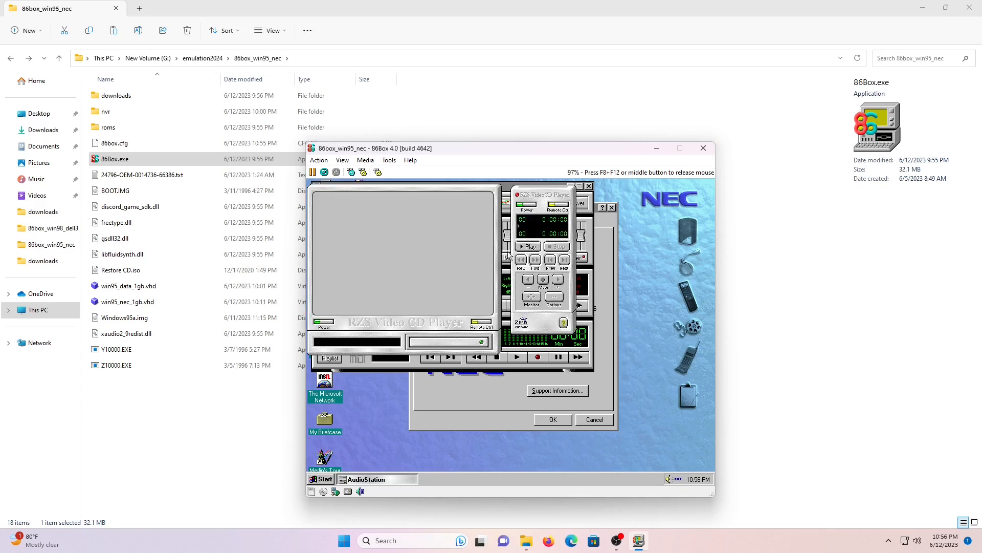
{"action": "right_click", "coordinate": [409, 245]}
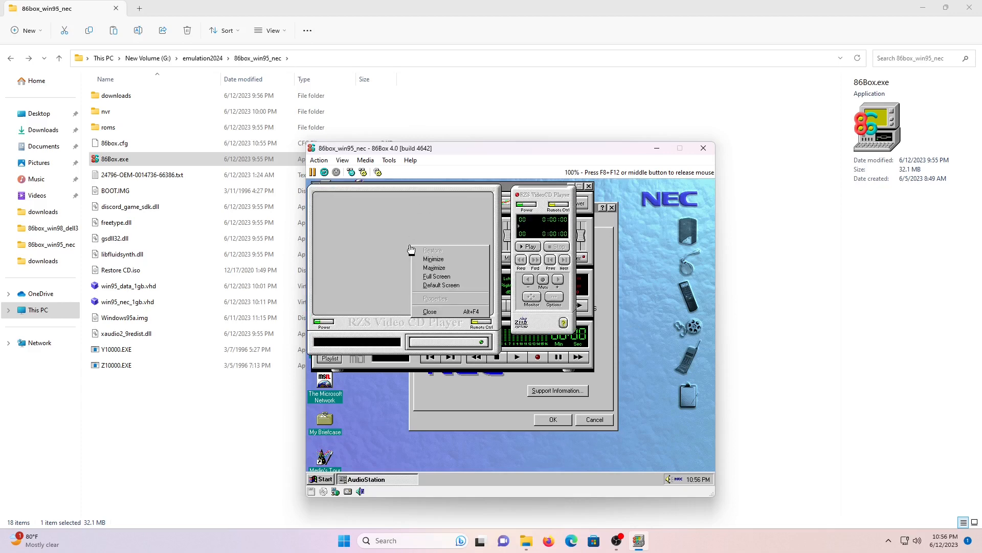
{"action": "left_click", "coordinate": [453, 312]}
{"action": "left_click", "coordinate": [504, 354]}
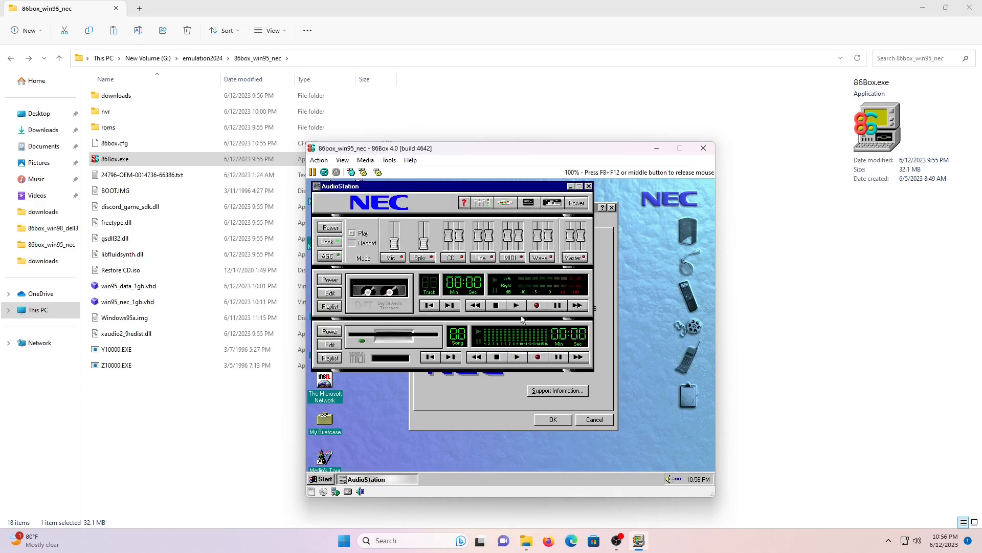
{"action": "left_click", "coordinate": [587, 188]}
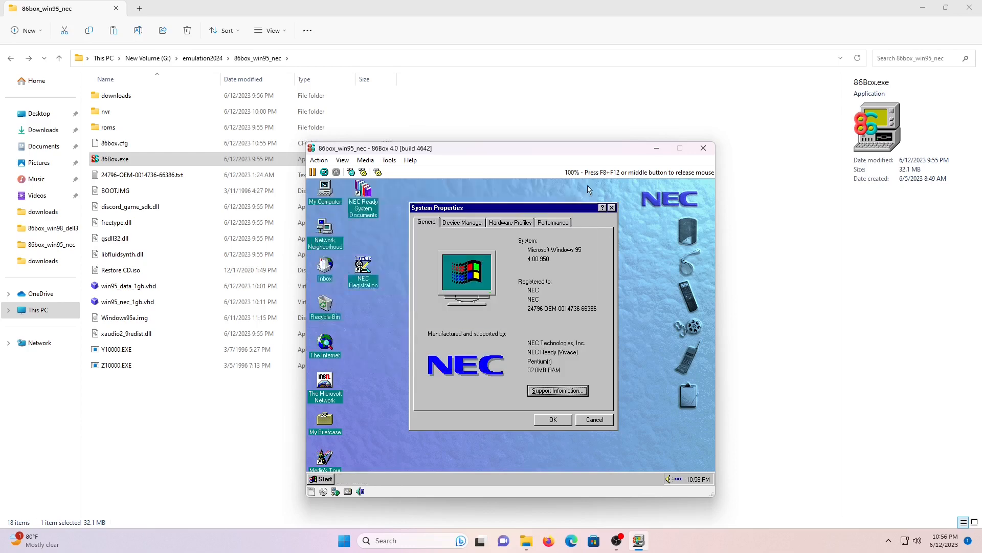
Close System Properties, shut down Windows 95, and release the mouse from the emulator
{"action": "left_click", "coordinate": [612, 208]}
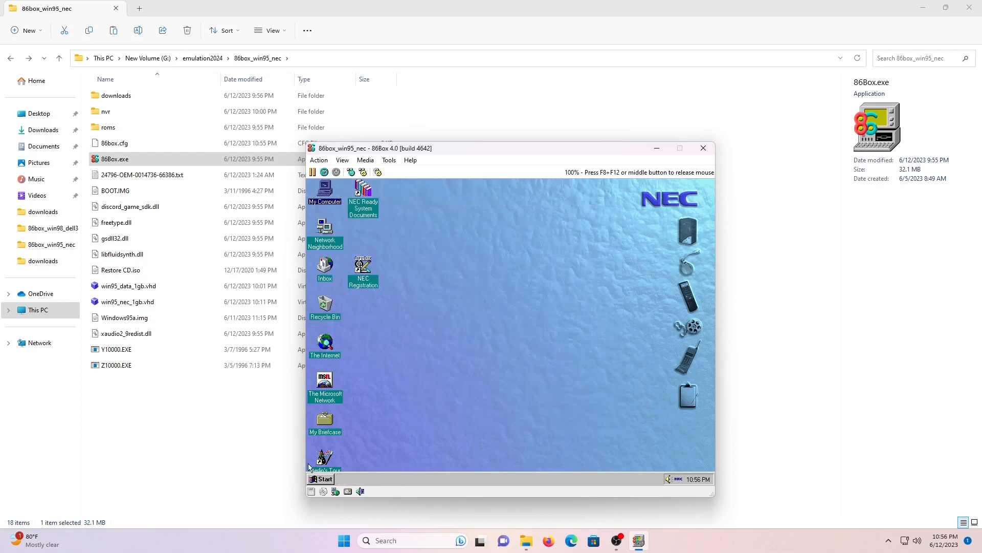
{"action": "left_click", "coordinate": [320, 479]}
{"action": "left_click", "coordinate": [353, 463]}
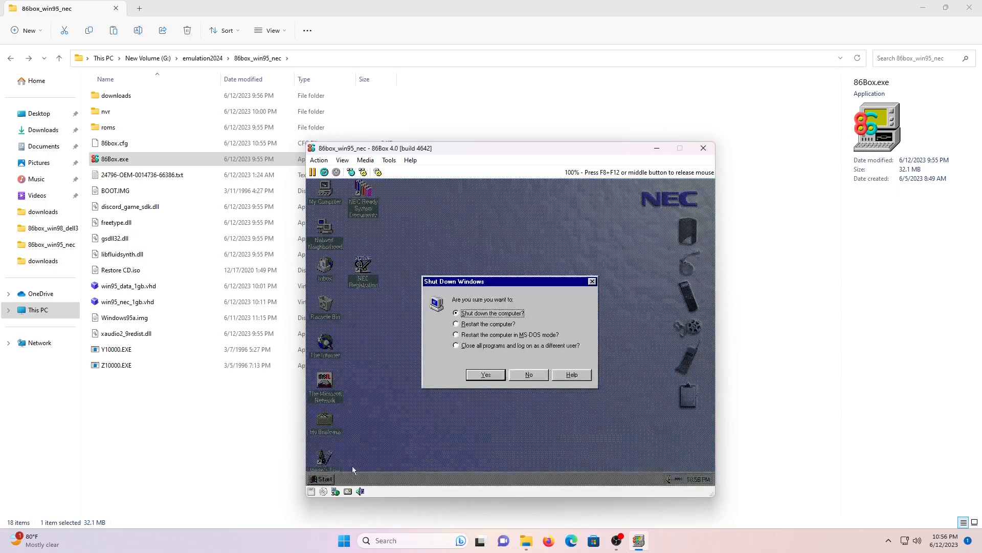
{"action": "left_click", "coordinate": [486, 375]}
{"action": "middle_click", "coordinate": [510, 325]}
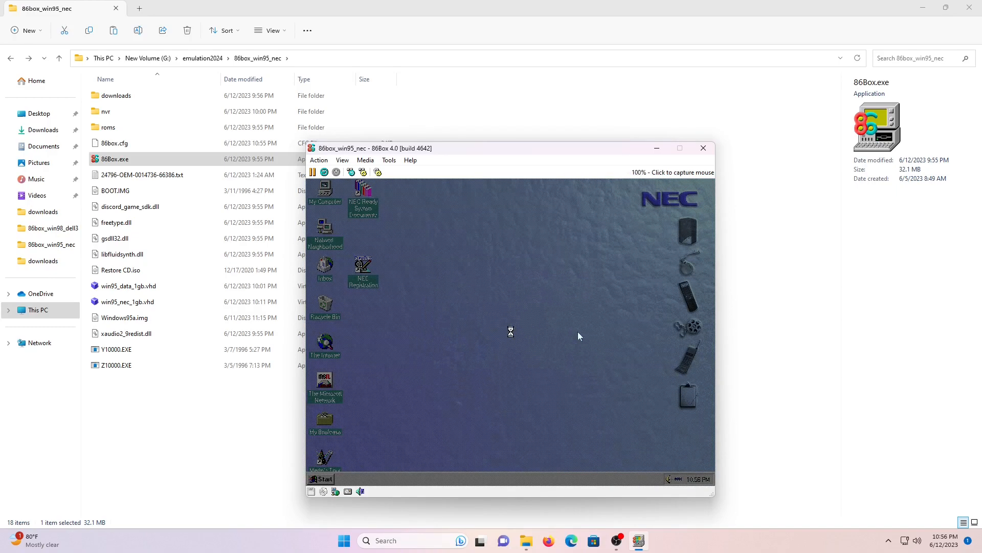
Close the 86Box emulator window, leaving the 86box_win95_nec folder in File Explorer
{"action": "left_click", "coordinate": [622, 148]}
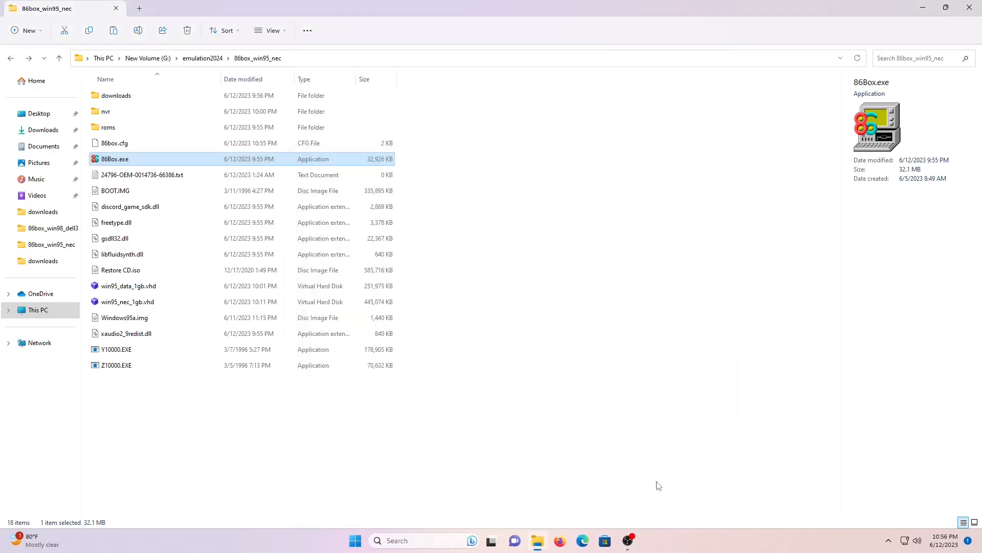
{"action": "left_click", "coordinate": [628, 541]}
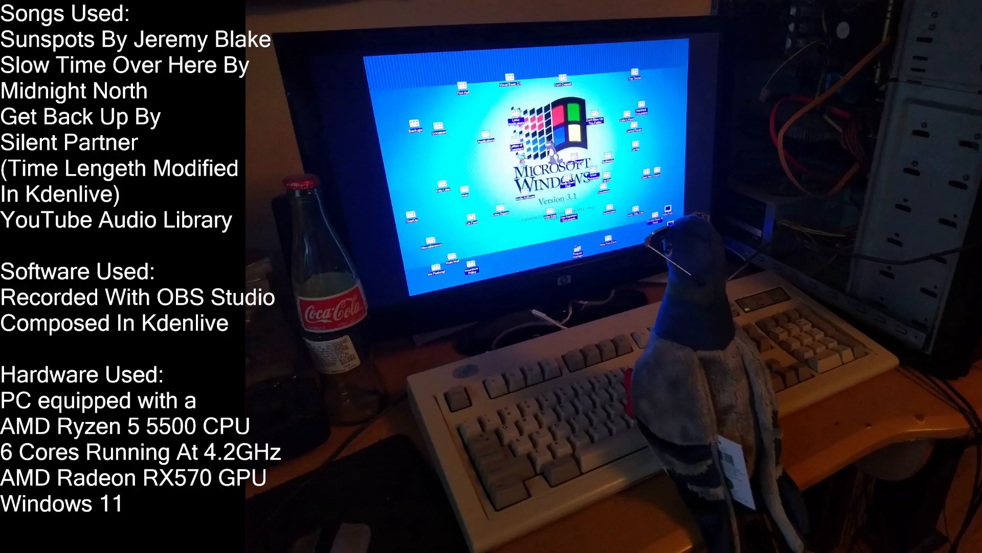